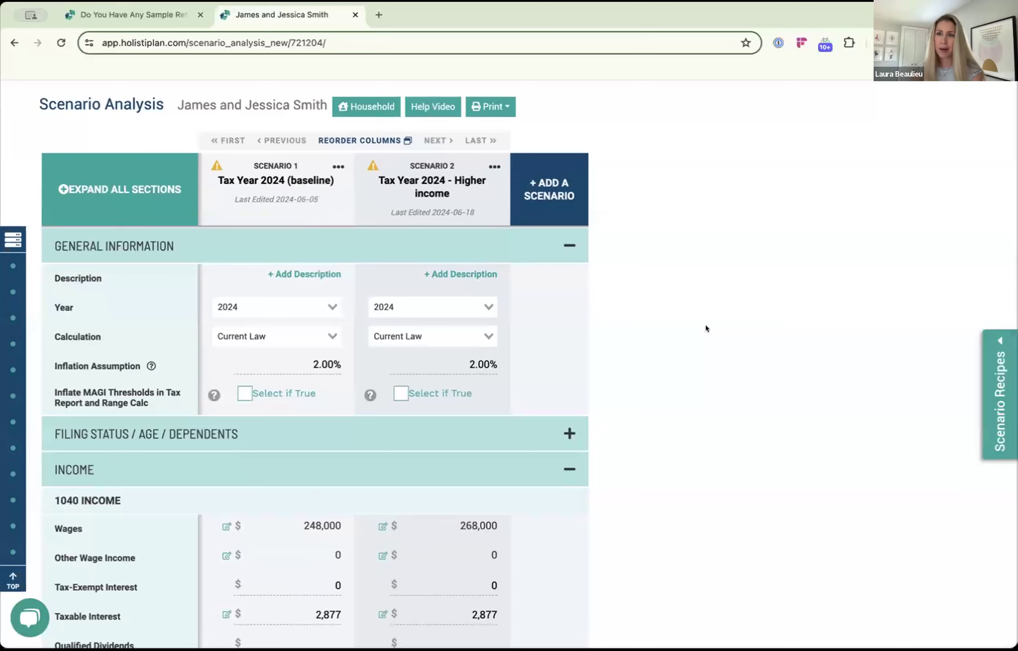
# Step: Show the change comparison between the Tax Year 2024 baseline and Higher income scenarios
pyautogui.scroll(-2, 706, 327)
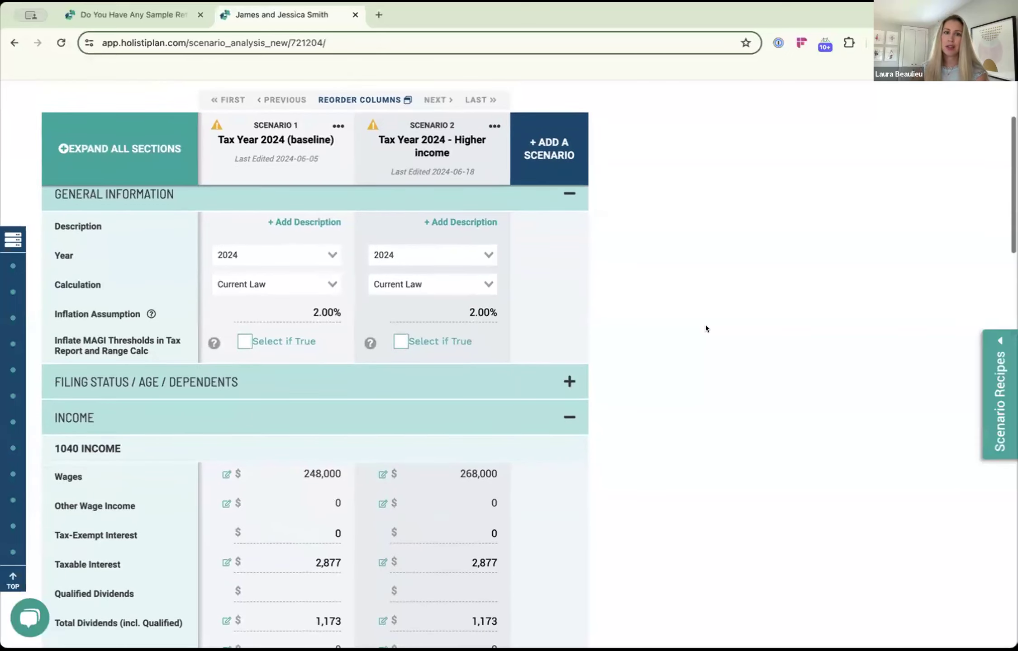
pyautogui.scroll(2, 706, 325)
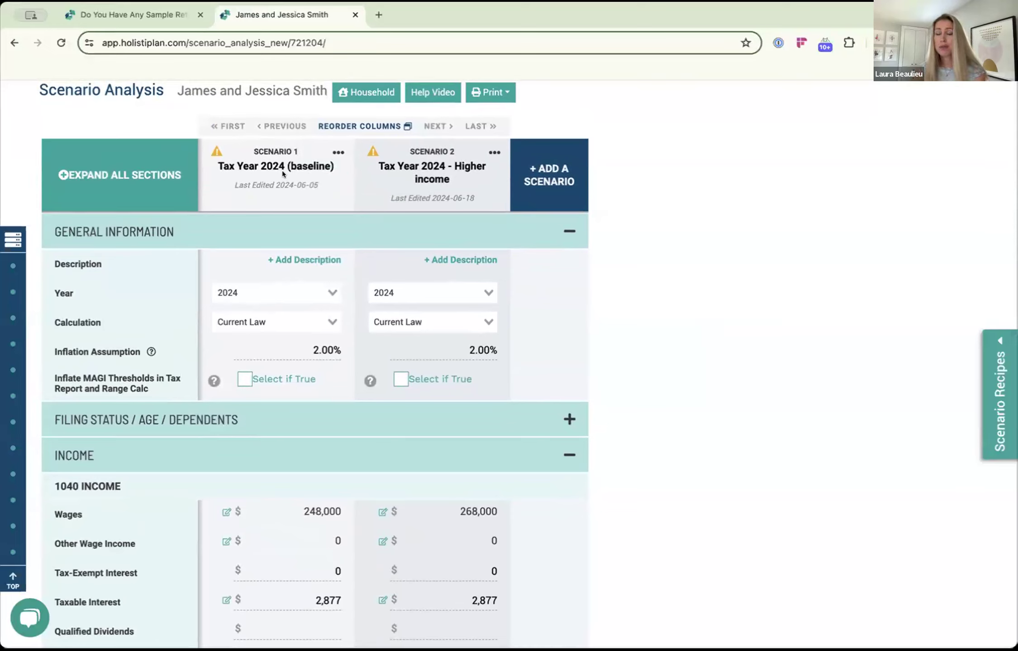
pyautogui.moveTo(347, 184)
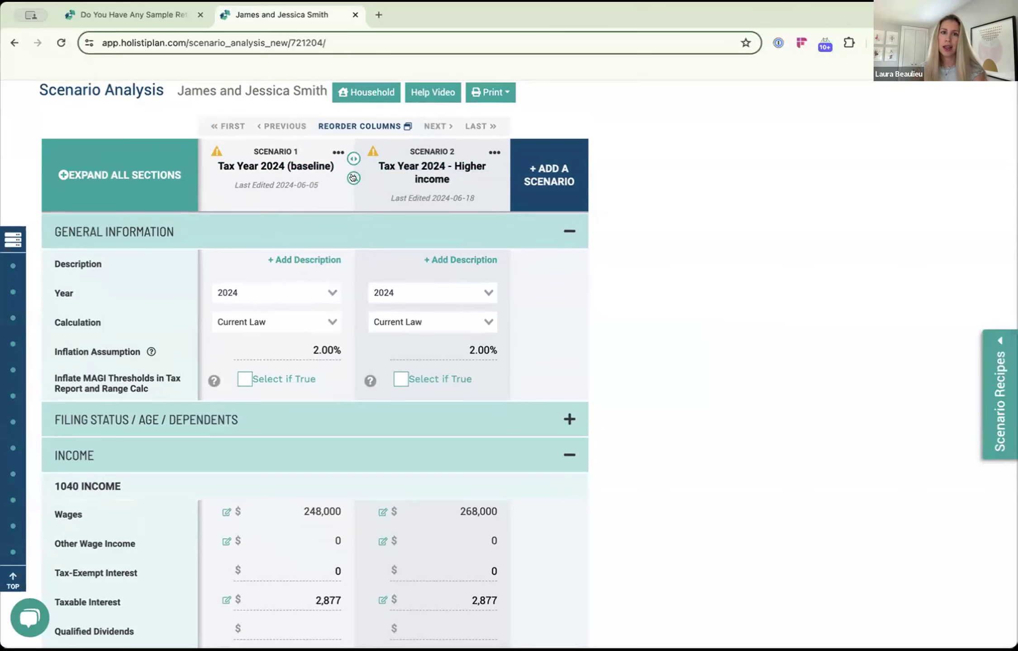
pyautogui.click(354, 178)
# Step: Examine the differences between the two scenarios in income, deductions, total tax and effective rate, down to the New Jersey state tax section
pyautogui.scroll(-3, 412, 287)
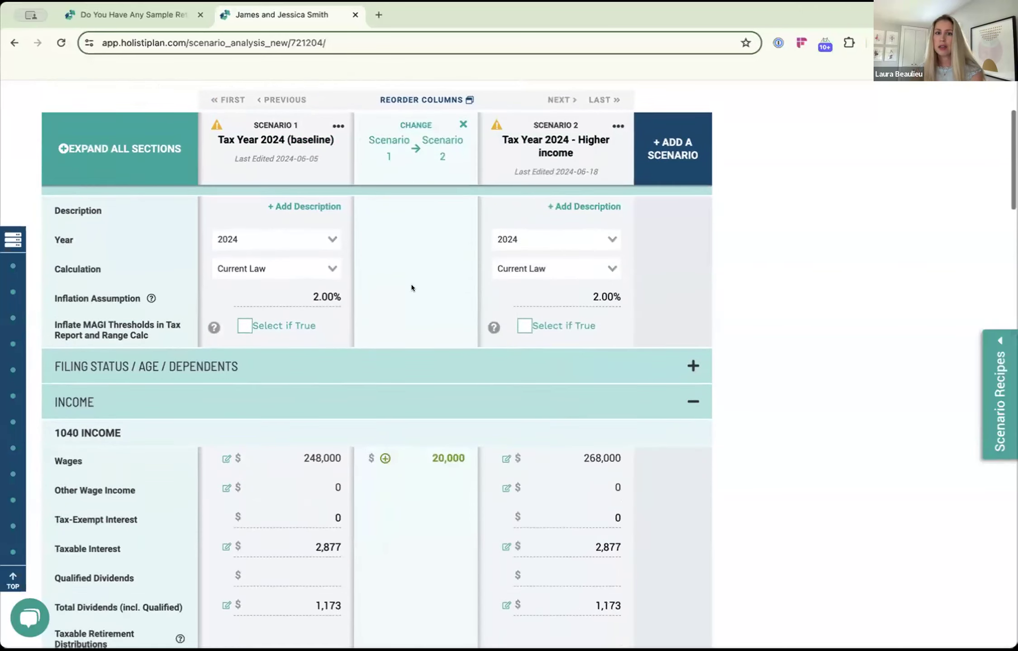
pyautogui.scroll(-4, 411, 287)
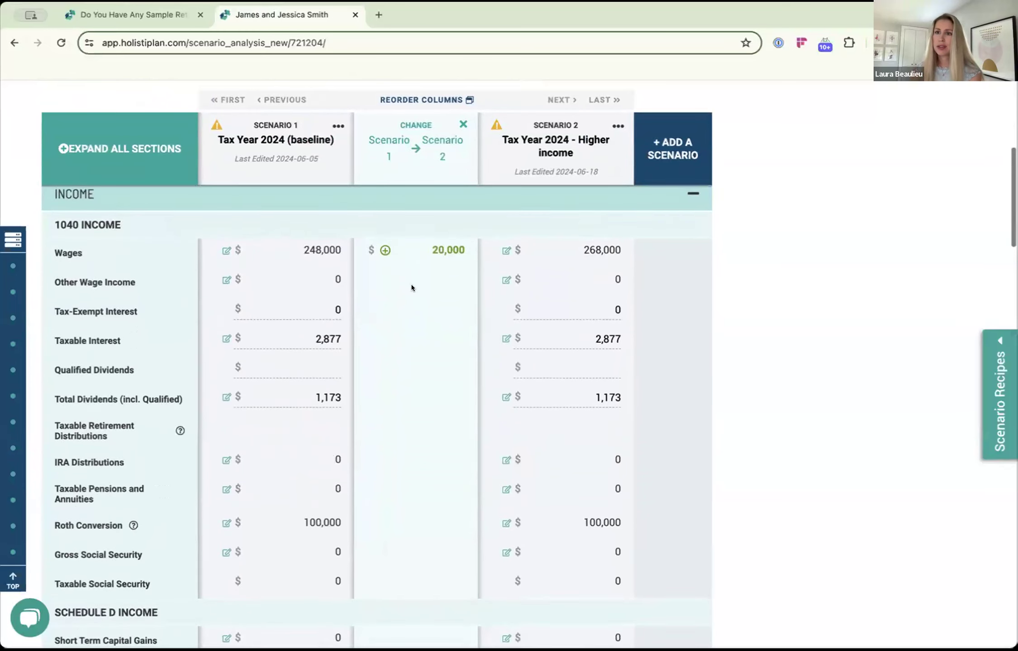
pyautogui.scroll(-8, 411, 288)
pyautogui.scroll(-15, 411, 287)
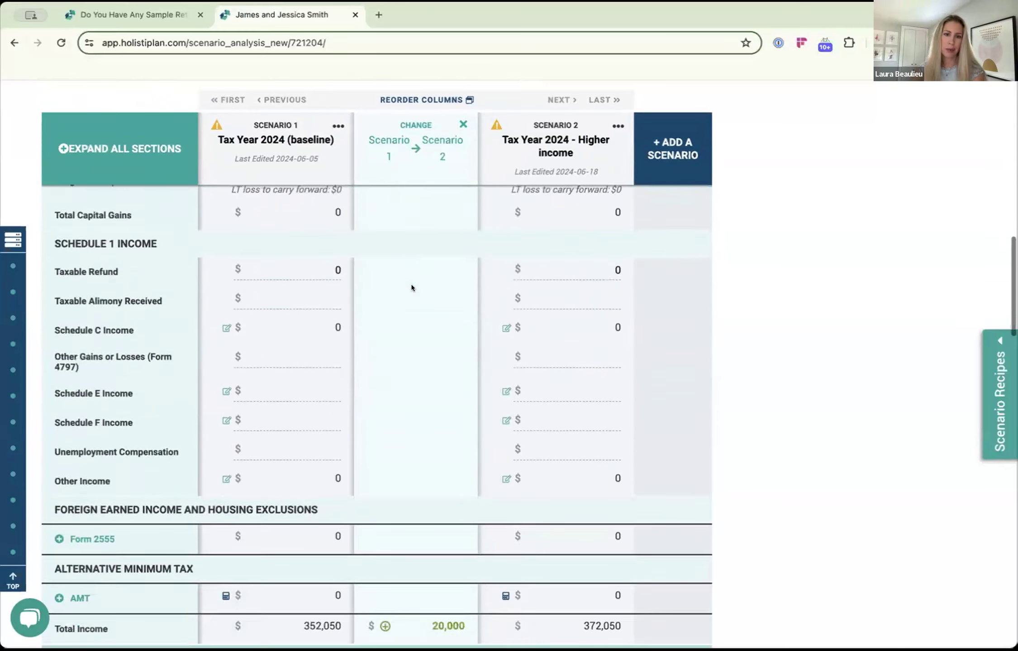
pyautogui.scroll(-10, 411, 287)
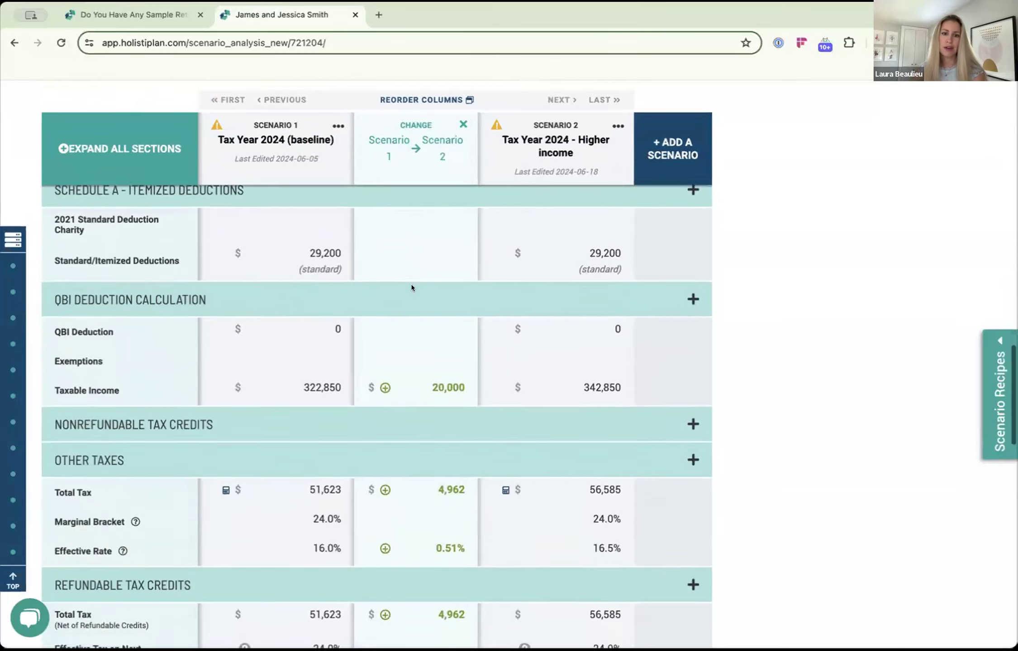
pyautogui.scroll(-1, 411, 288)
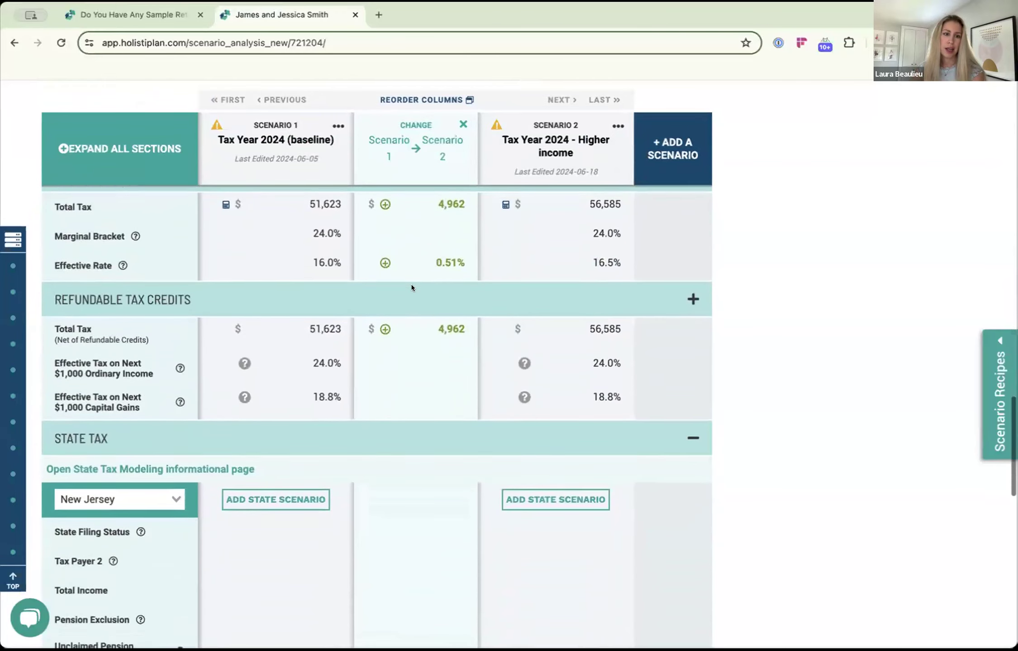
pyautogui.scroll(1, 412, 287)
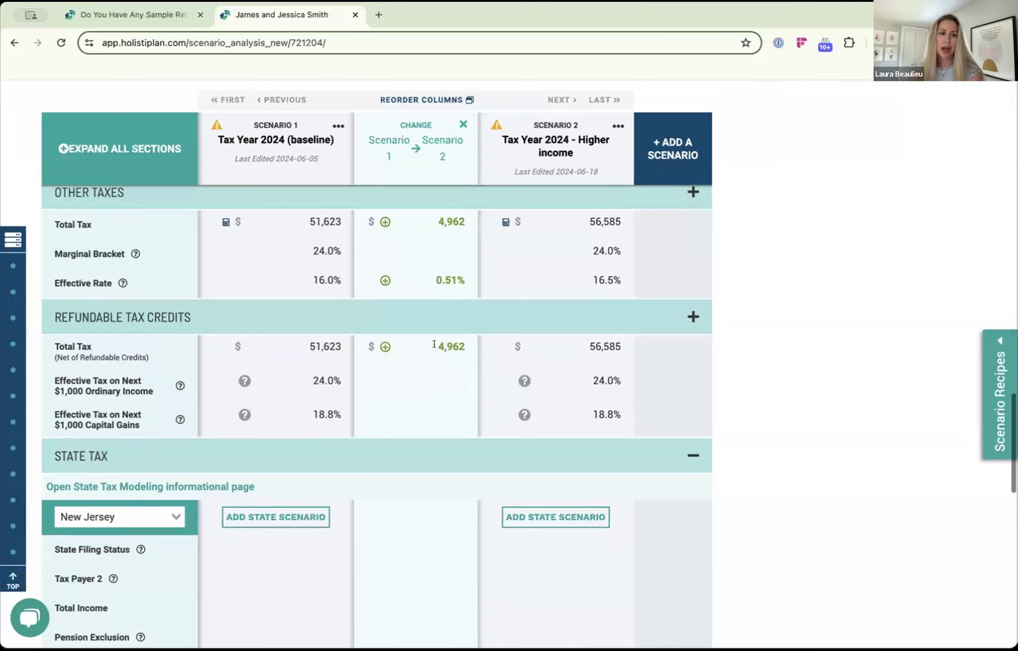
pyautogui.scroll(-2, 434, 345)
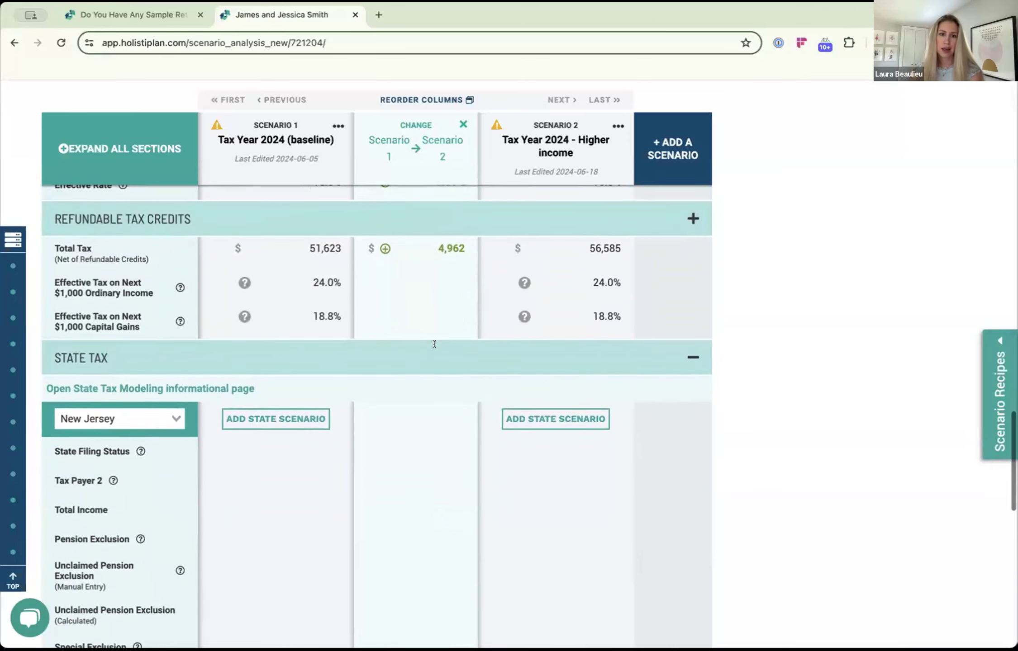
pyautogui.scroll(1, 435, 345)
pyautogui.scroll(-5, 430, 429)
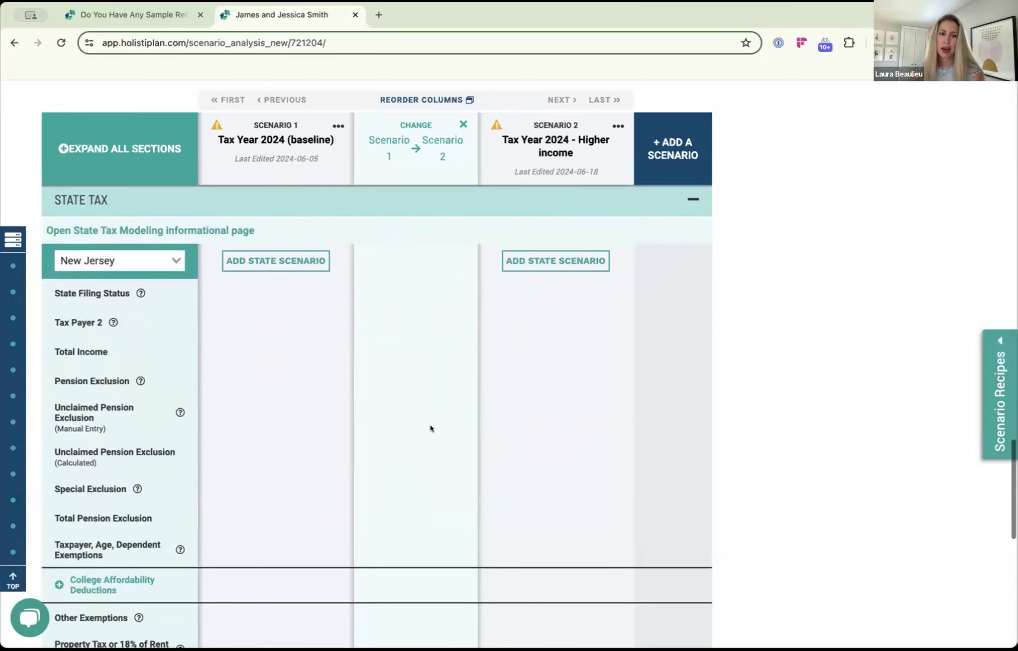
pyautogui.scroll(1, 430, 429)
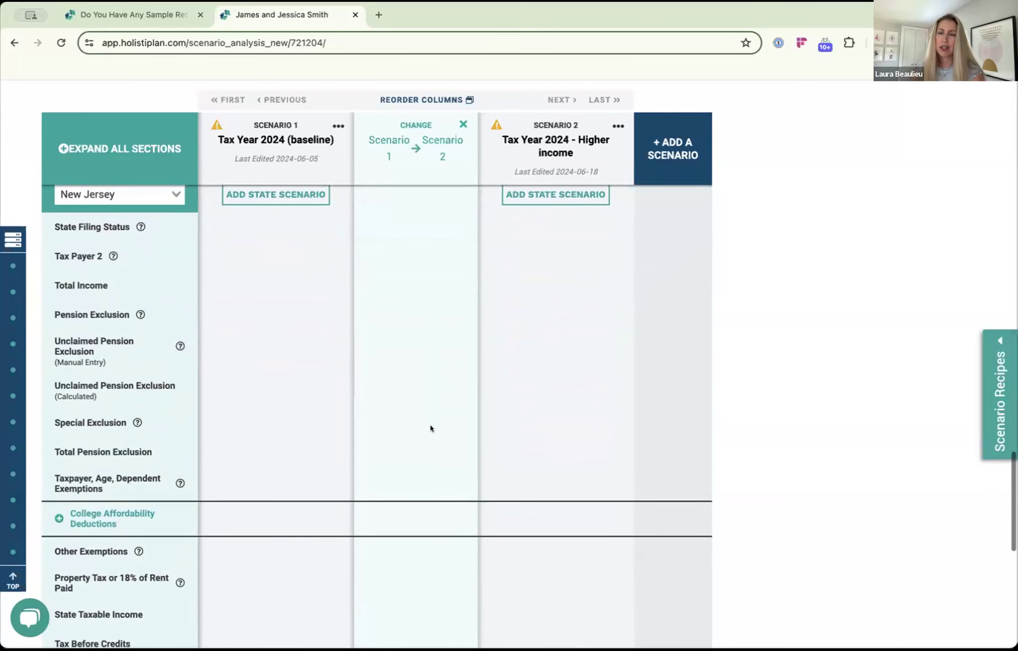
pyautogui.scroll(3, 430, 428)
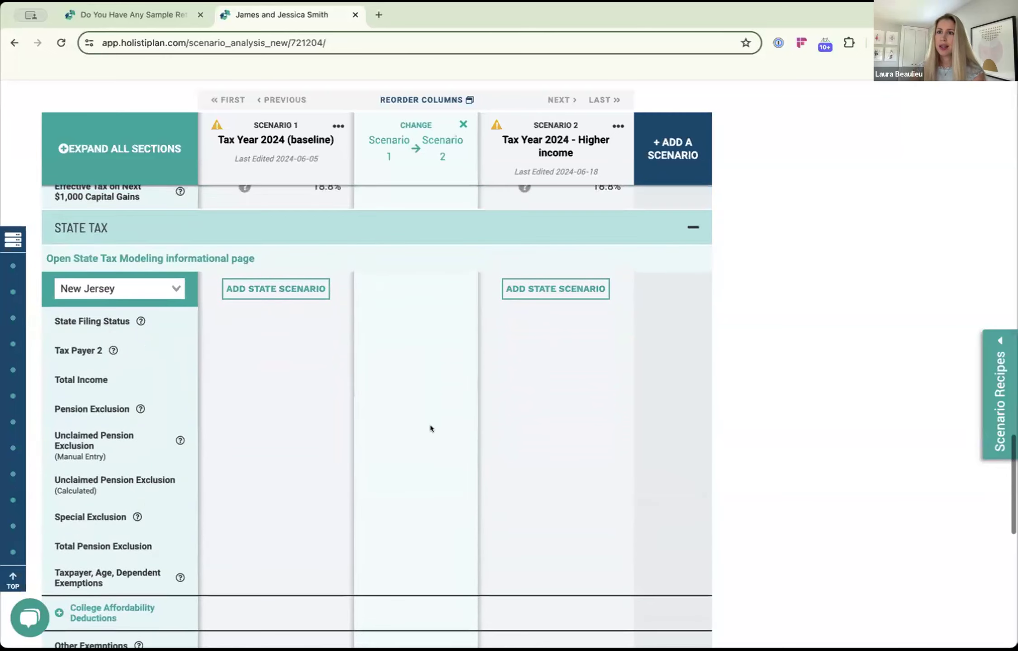
# Step: Open the full report of the 2024-03-11 property and casualty insurance review from the couple's Connecticut household record
pyautogui.scroll(20, 430, 429)
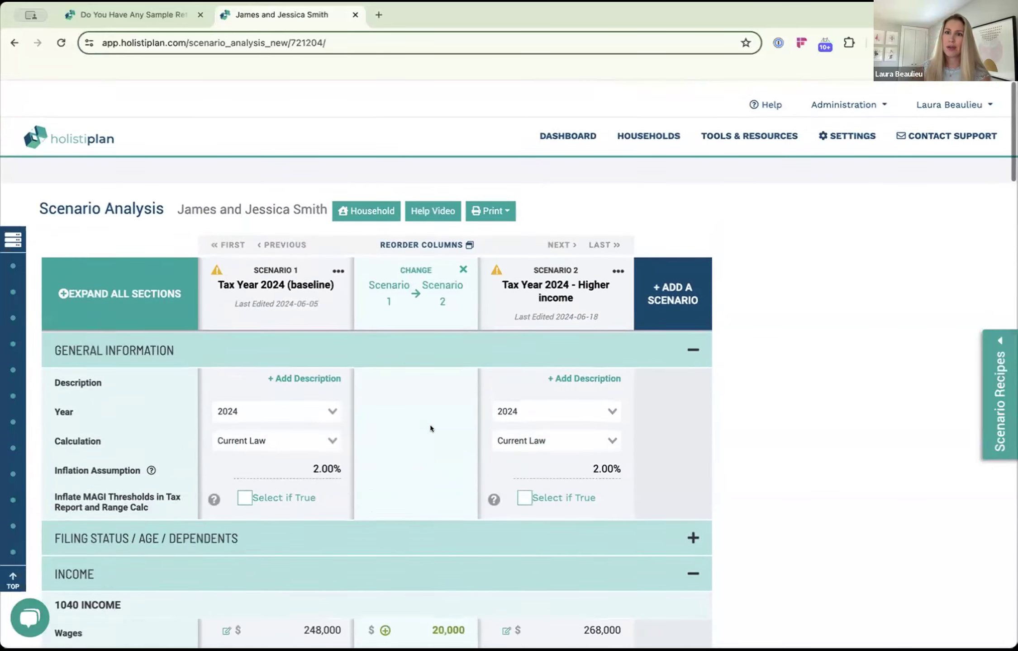
pyautogui.click(633, 119)
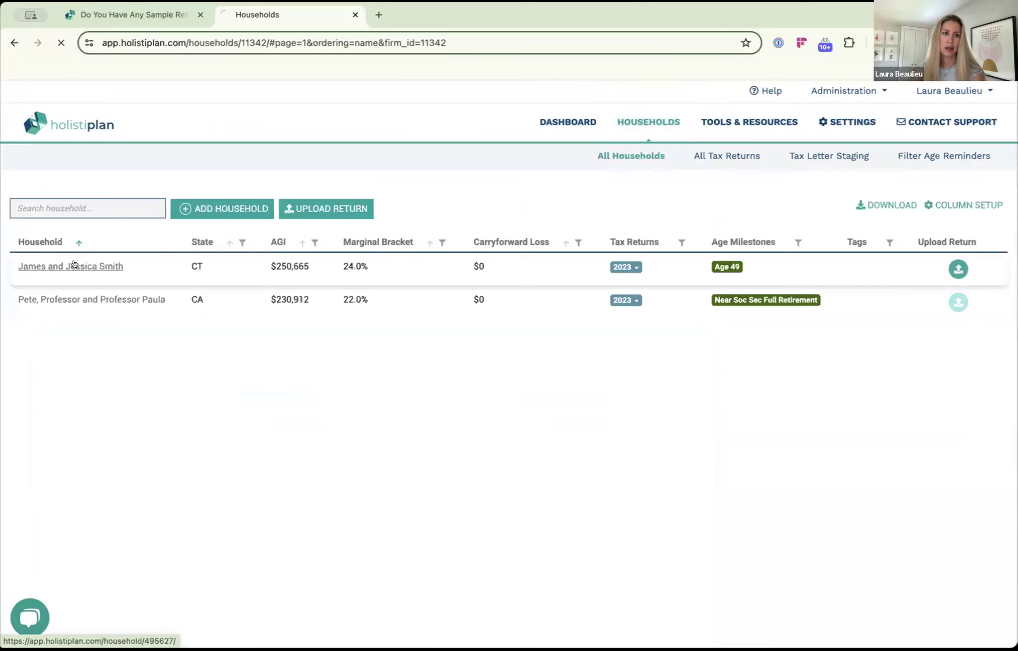
pyautogui.click(71, 266)
pyautogui.scroll(-15, 500, 409)
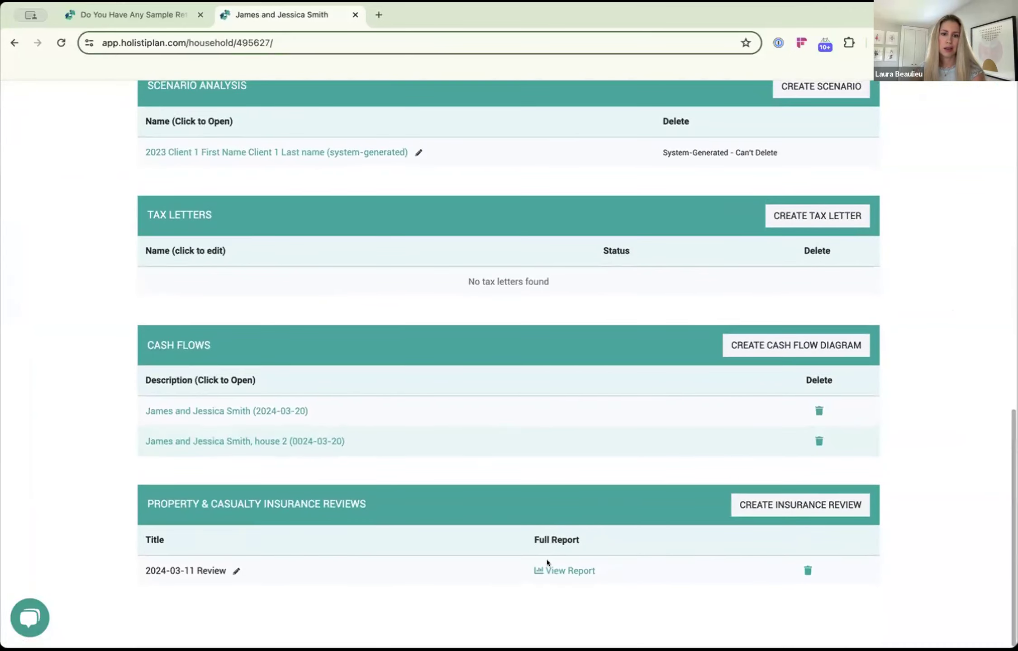
pyautogui.click(560, 571)
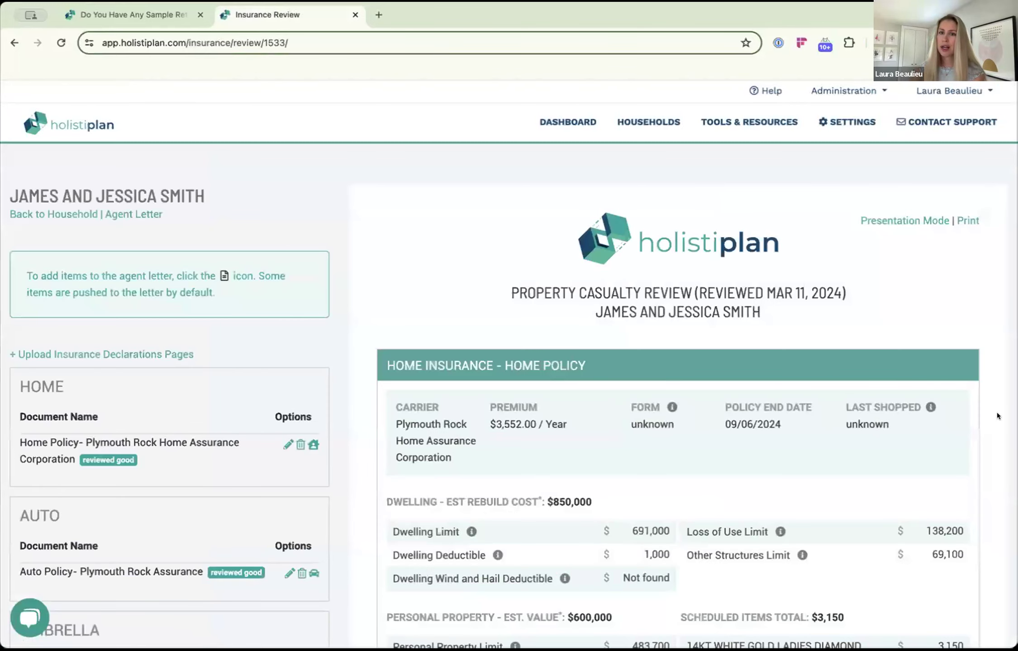
# Step: Examine the home policy's coverage limits and the risk ratings of its insights in the property casualty review
pyautogui.scroll(-2, 998, 415)
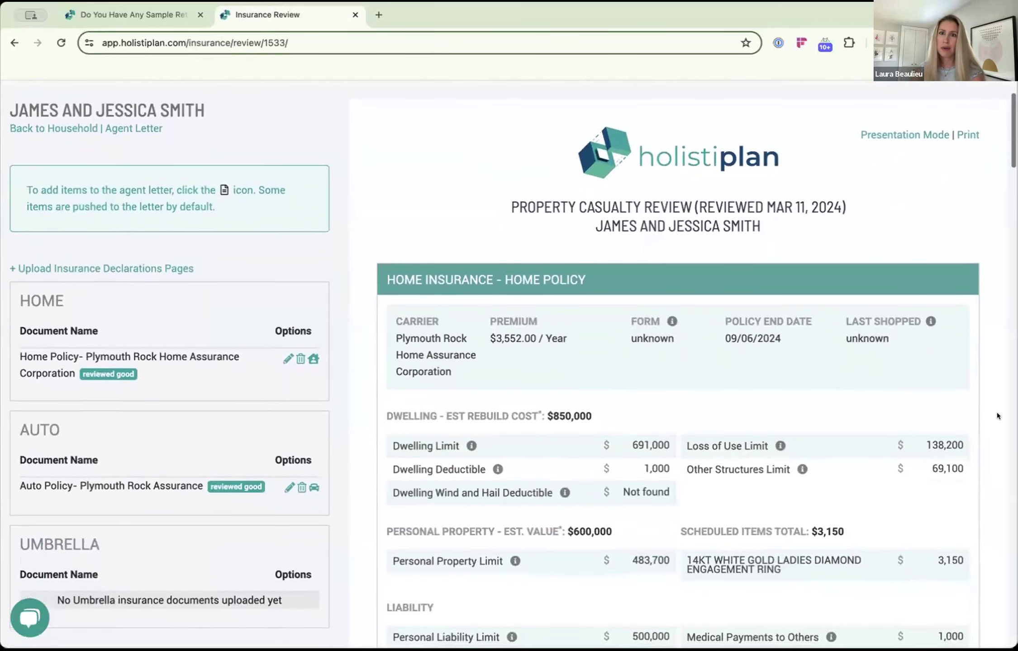
pyautogui.scroll(-1, 997, 416)
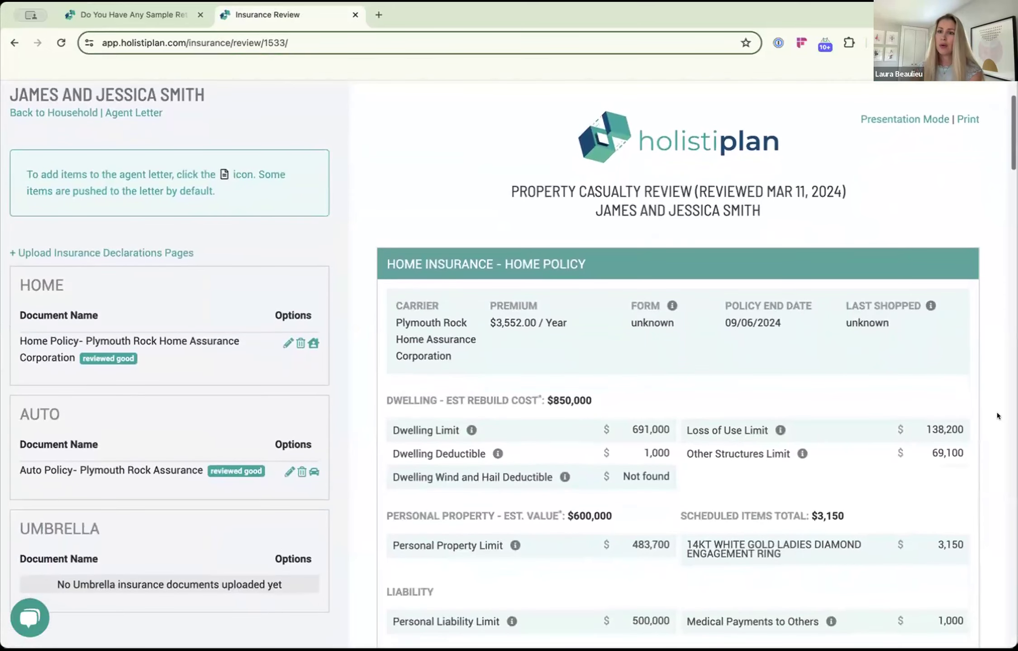
pyautogui.scroll(-1, 997, 415)
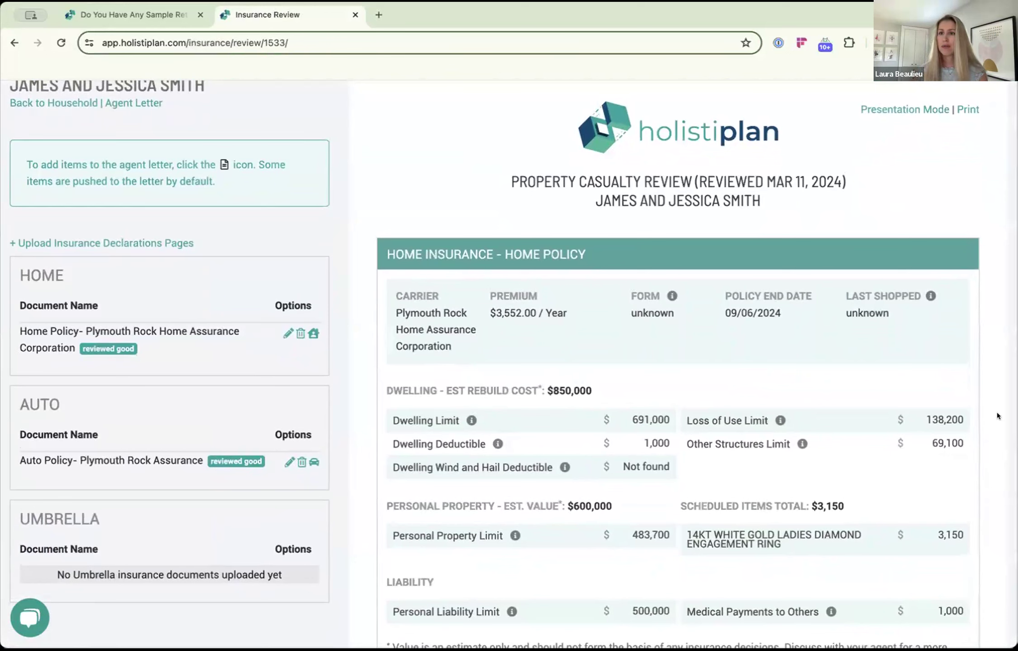
pyautogui.scroll(-5, 997, 415)
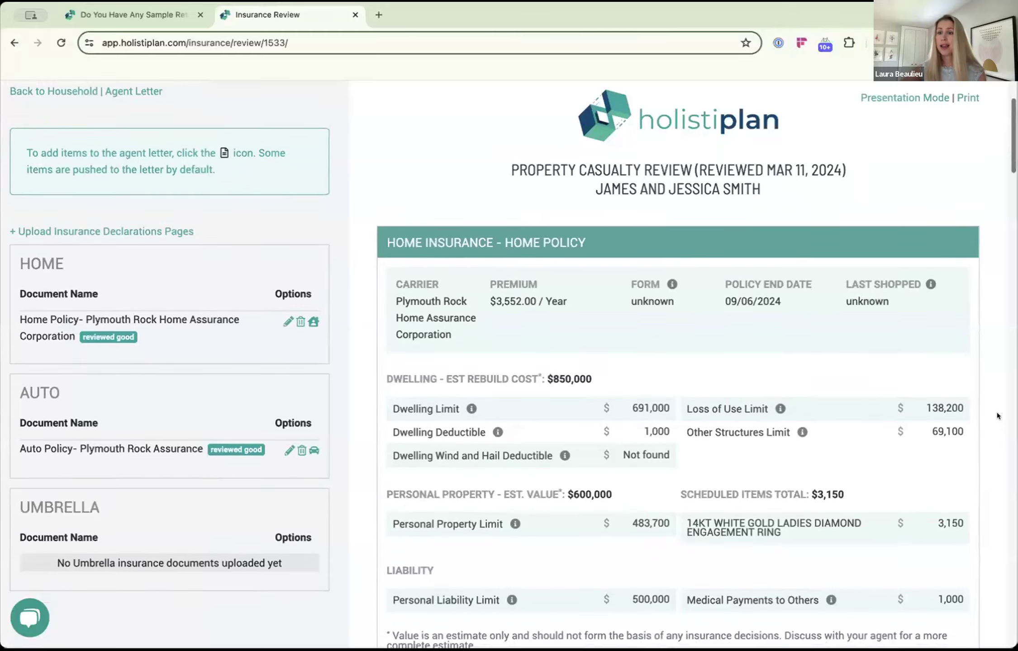
pyautogui.scroll(-2, 997, 416)
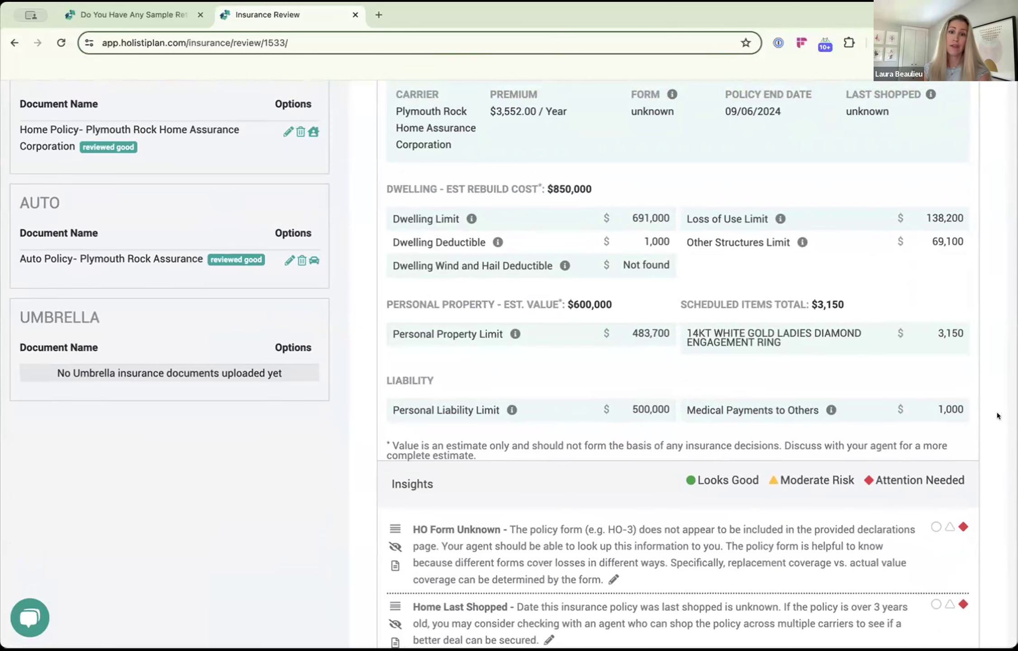
pyautogui.scroll(-1, 994, 420)
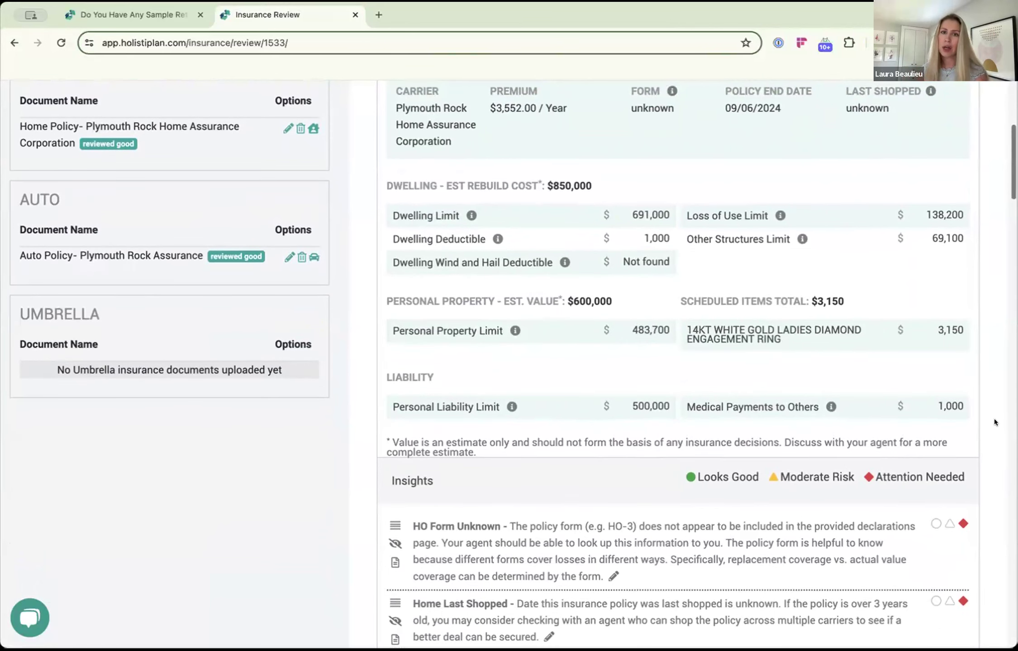
pyautogui.scroll(1, 994, 419)
pyautogui.scroll(-2, 993, 420)
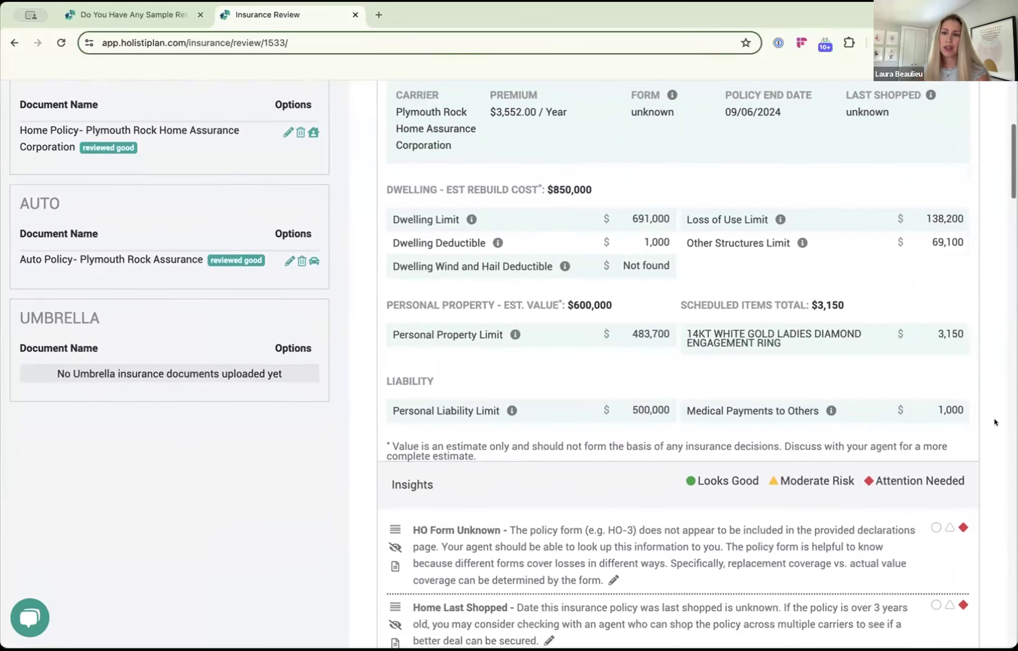
pyautogui.scroll(-5, 993, 420)
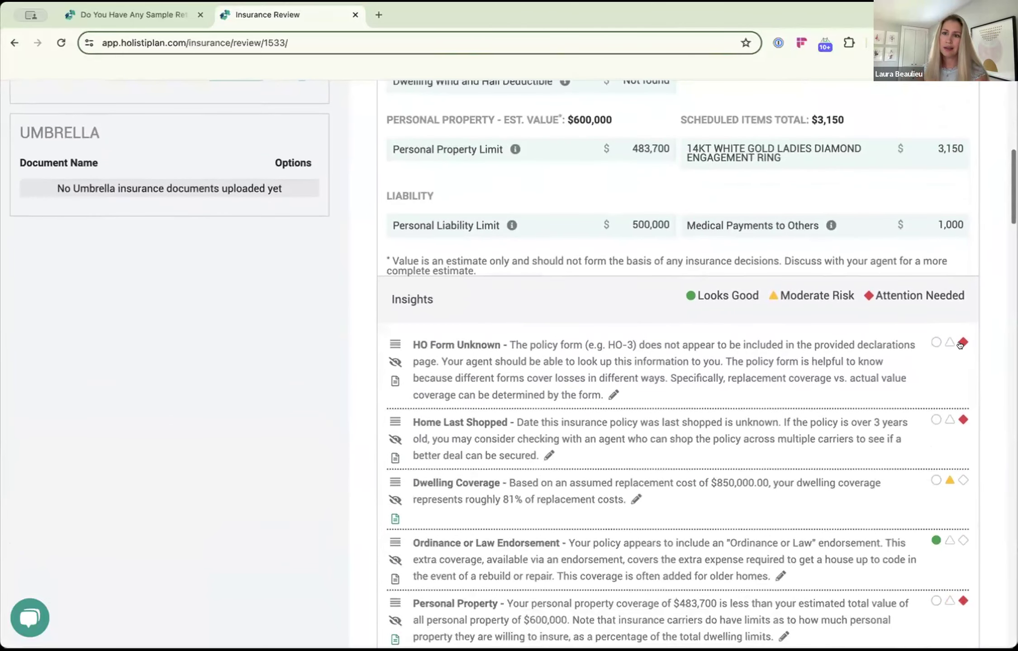
pyautogui.scroll(1, 959, 345)
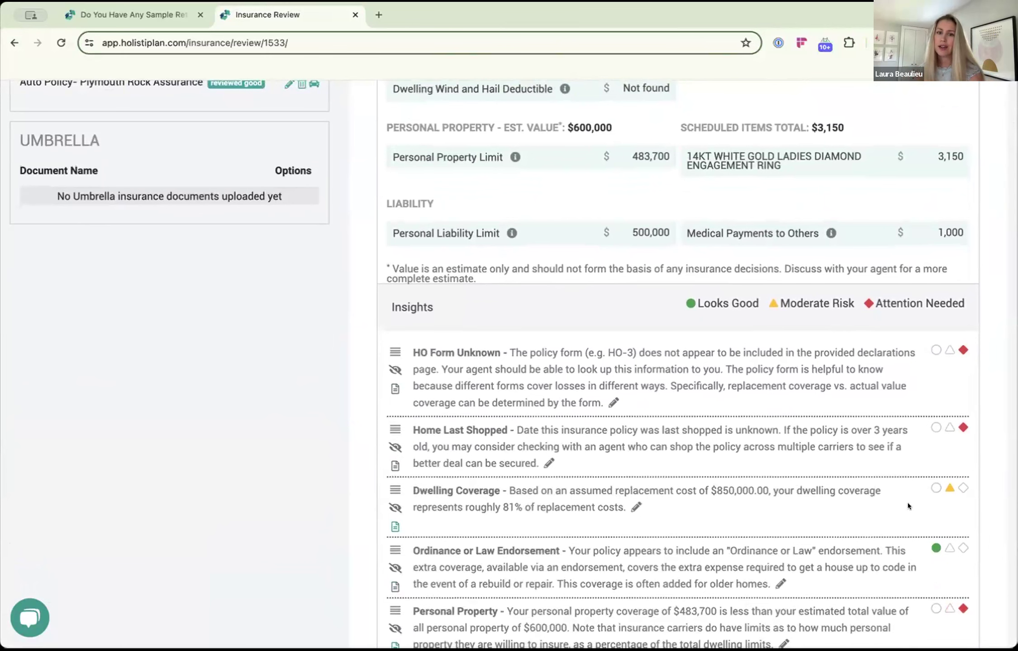
pyautogui.scroll(-2, 907, 504)
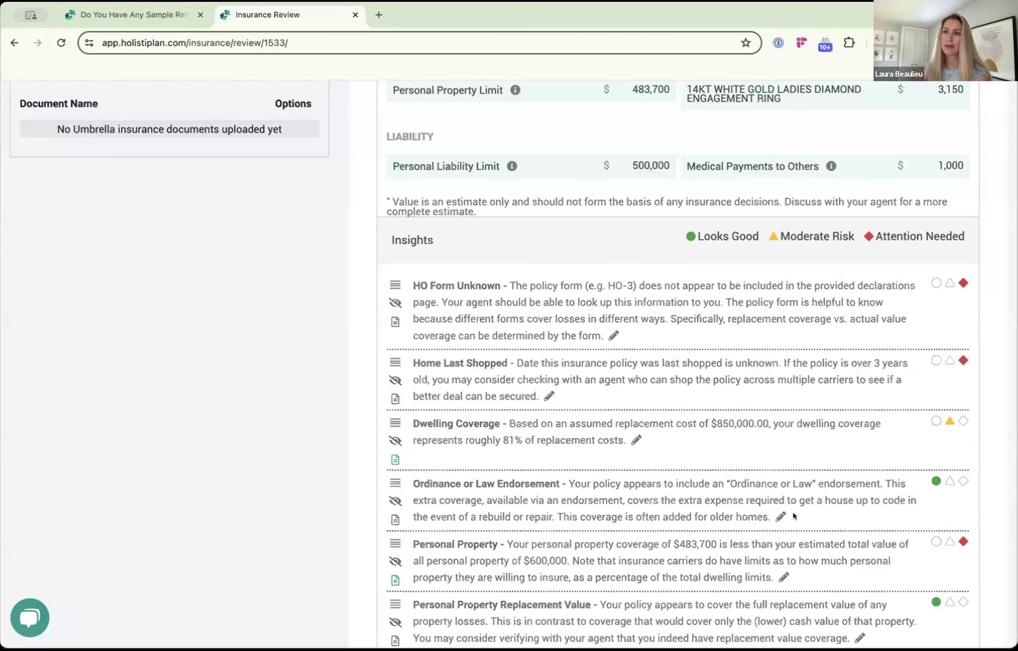
pyautogui.scroll(10, 793, 512)
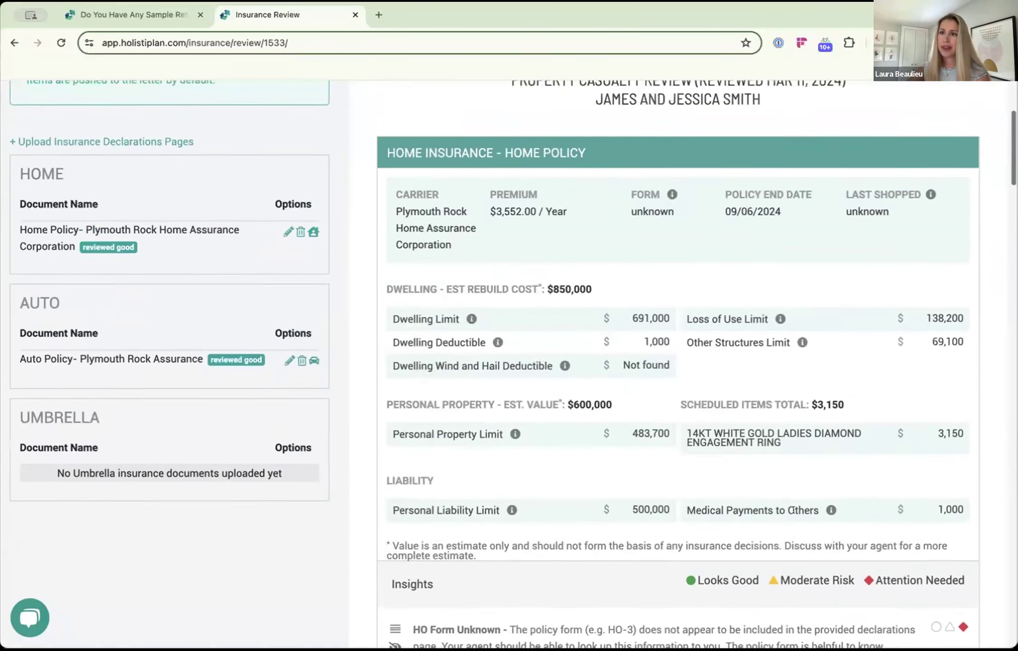
pyautogui.scroll(3, 792, 511)
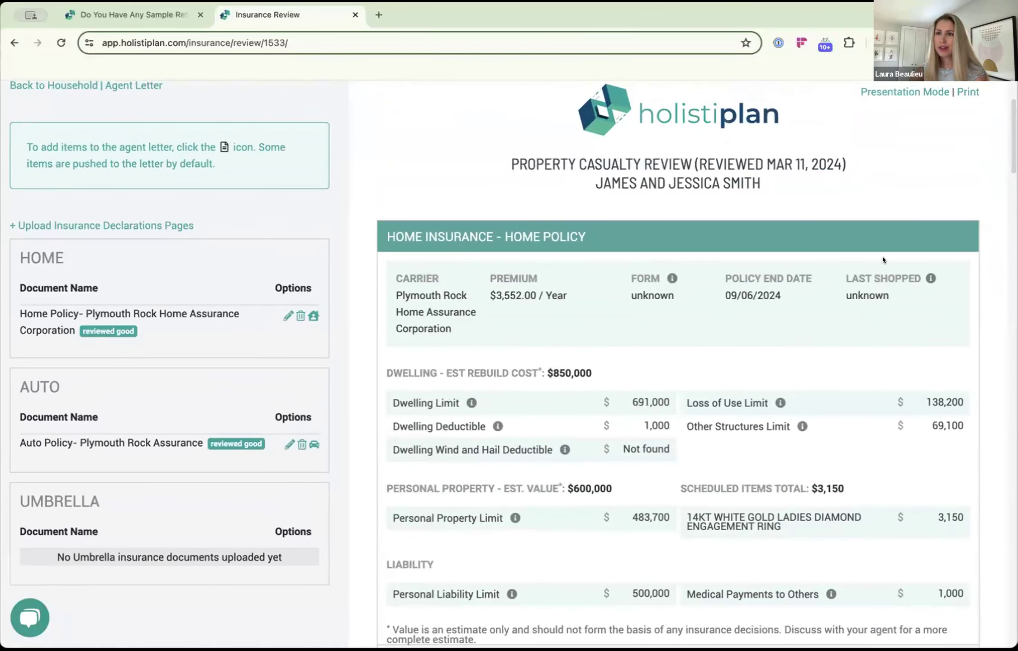
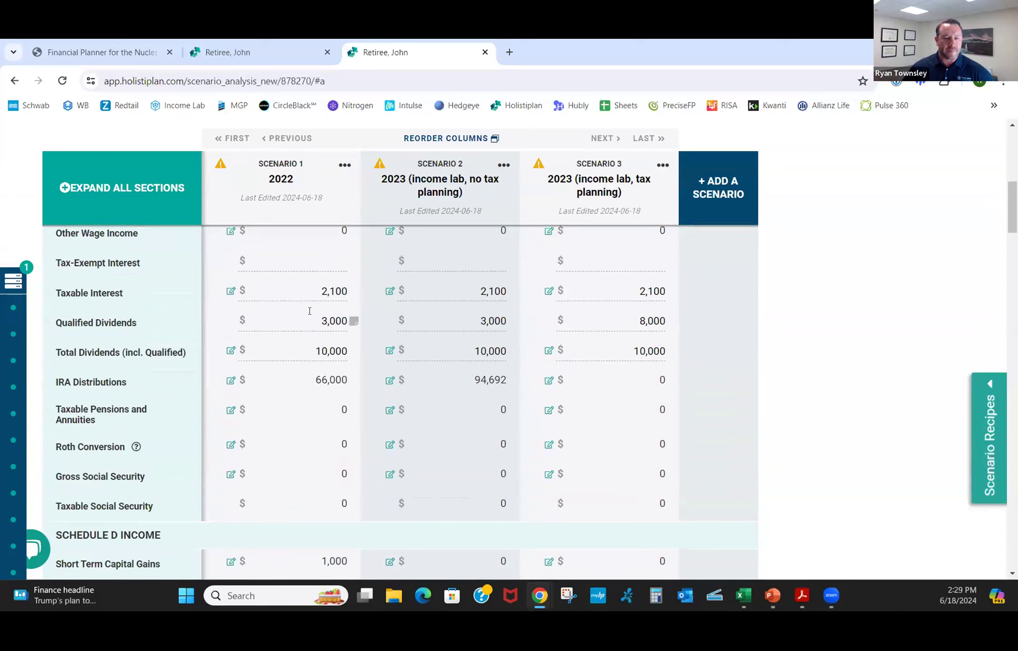
# Step: Review the 2022 scenario's taxable interest, qualified dividends and Schedule D capital gains alongside the two 2023 income lab scenarios
pyautogui.click(318, 290)
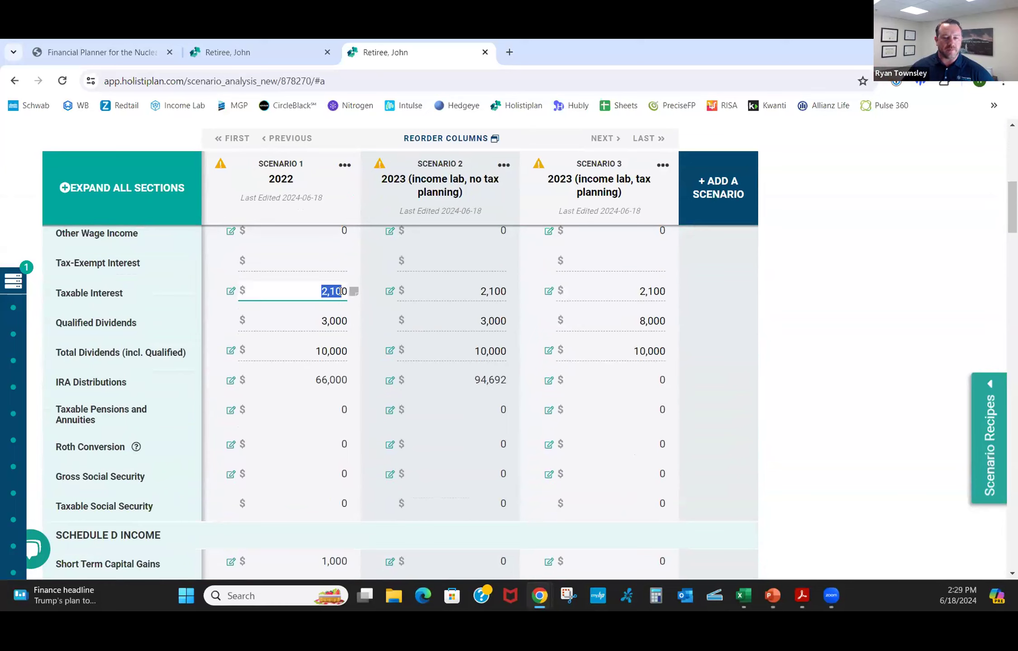
pyautogui.click(328, 324)
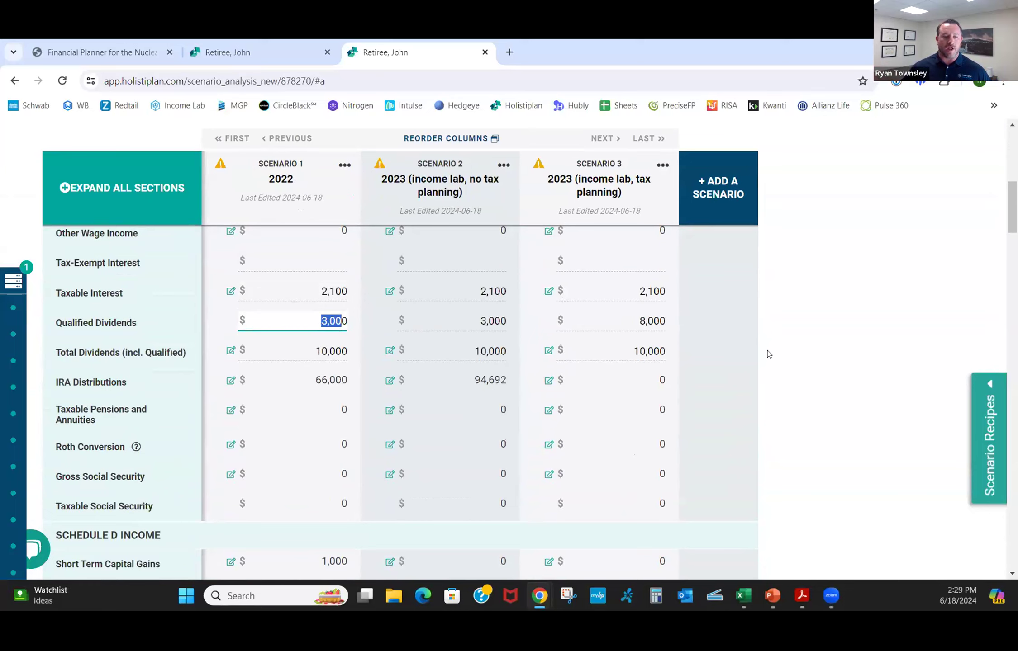
pyautogui.click(902, 354)
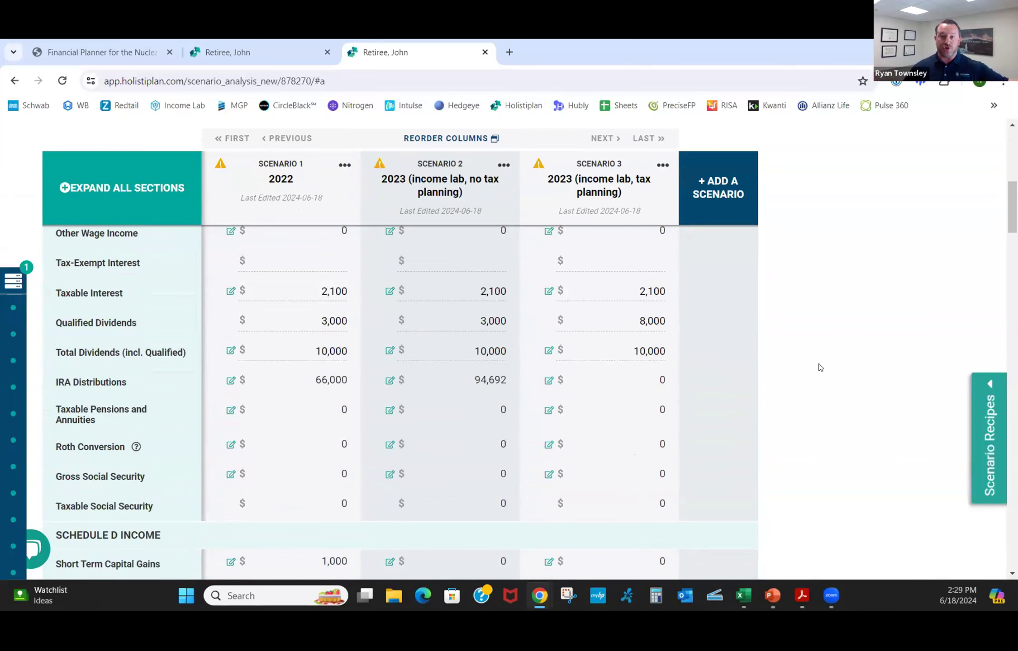
pyautogui.scroll(-2, 382, 400)
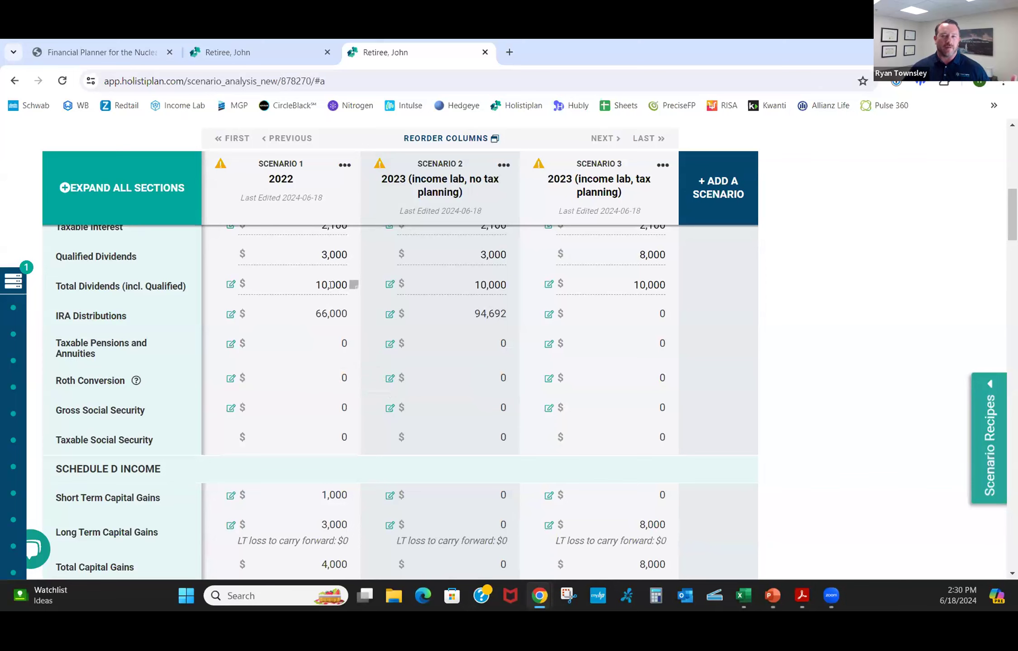
pyautogui.scroll(-6, 319, 306)
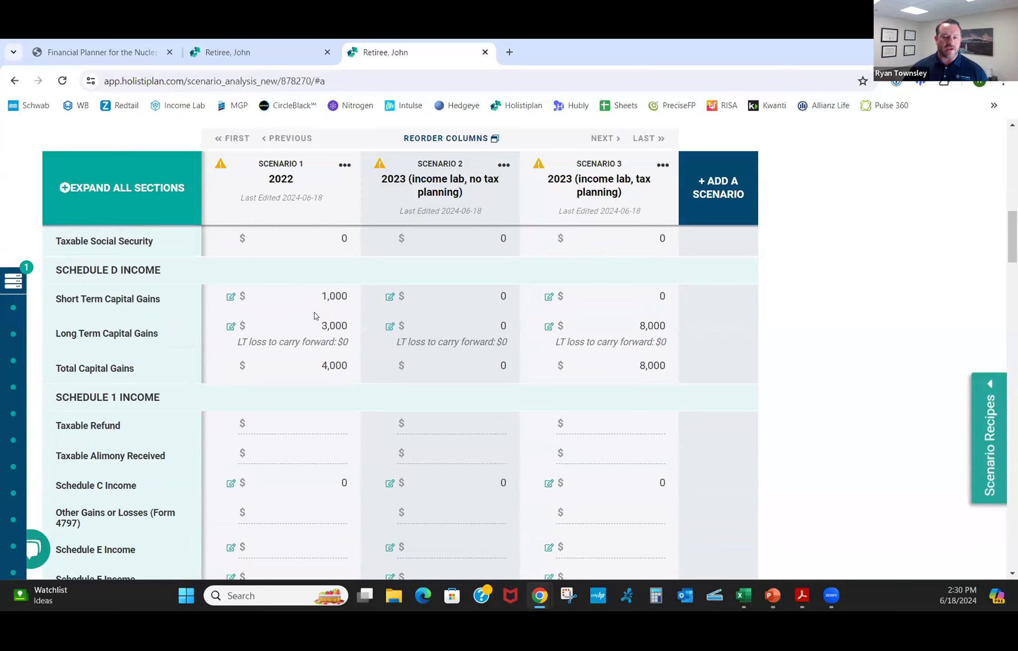
# Step: Review the Schedule 1 income lines, total income and standard deduction of the 2022 scenario against the two 2023 scenarios
pyautogui.scroll(-5, 339, 321)
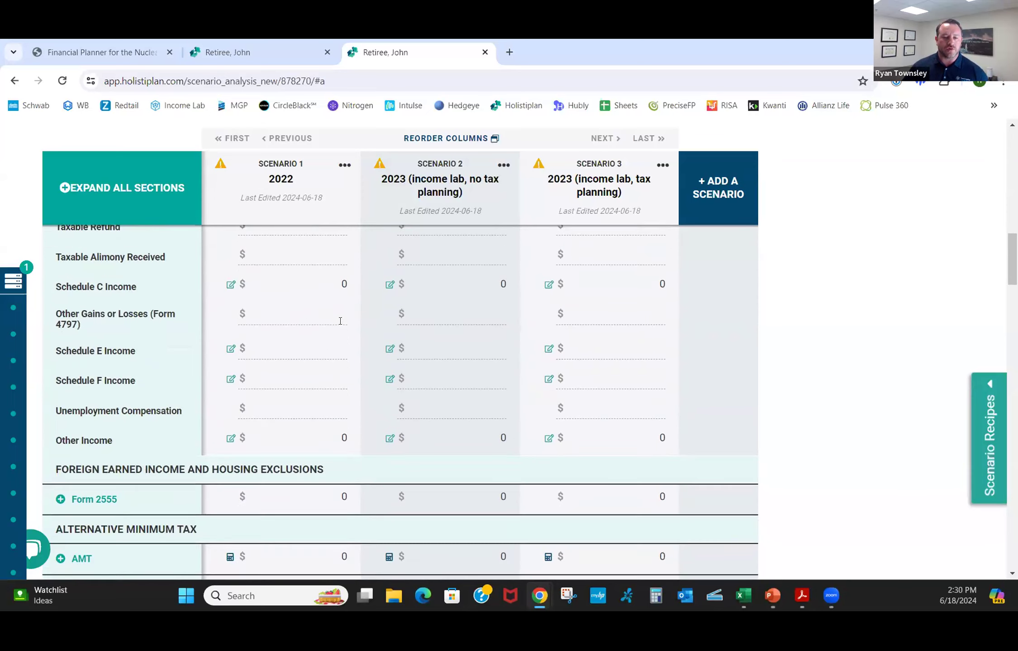
pyautogui.scroll(-3, 340, 325)
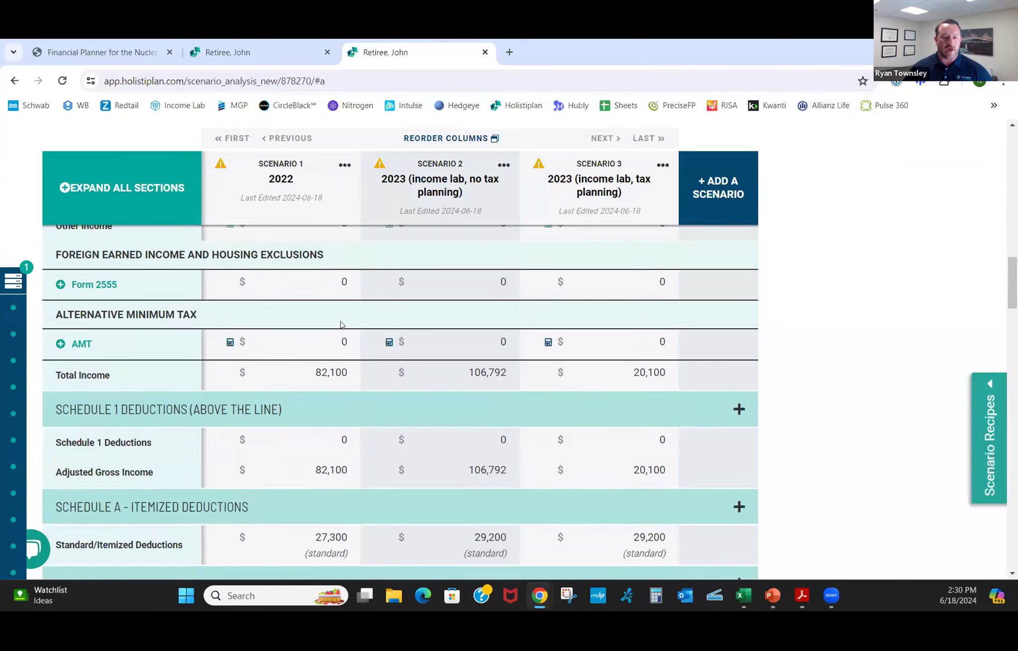
pyautogui.moveTo(315, 322); pyautogui.dragTo(349, 327)
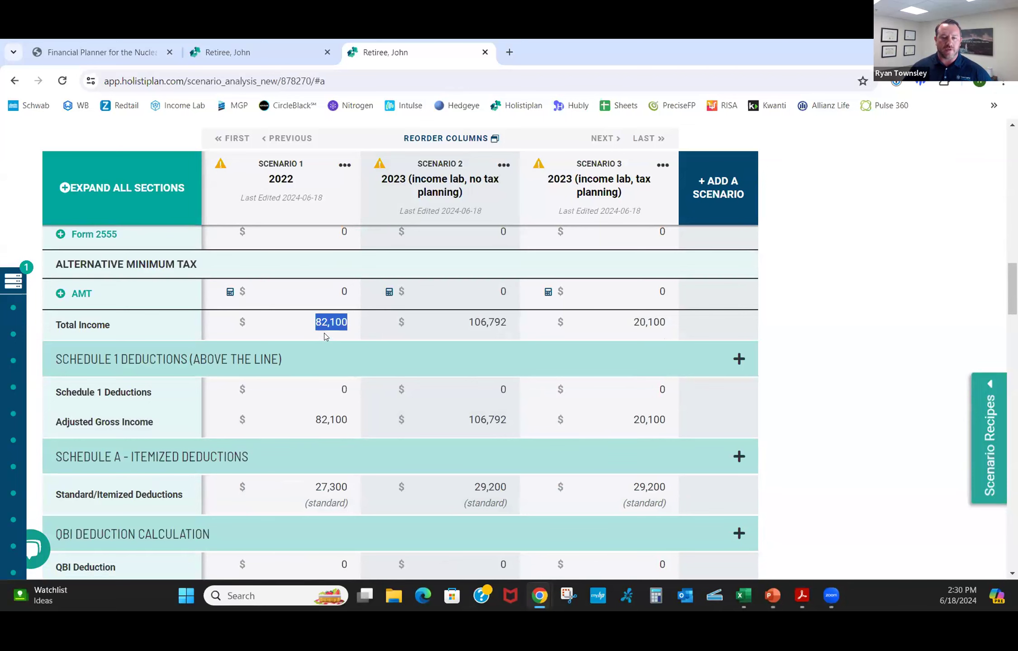
pyautogui.scroll(-3, 298, 344)
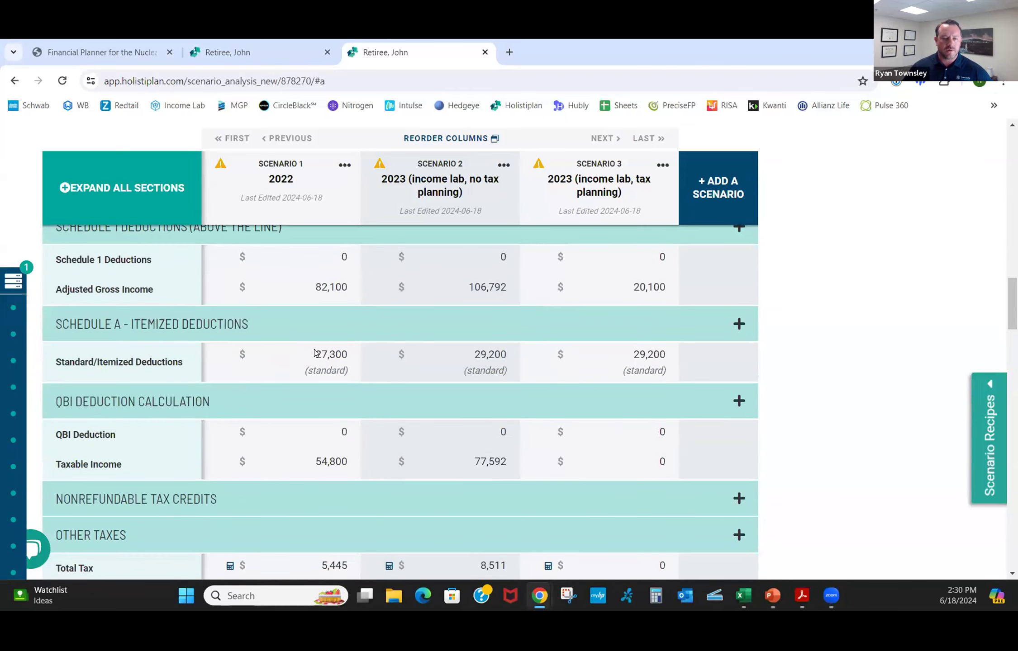
pyautogui.moveTo(315, 353); pyautogui.dragTo(348, 352)
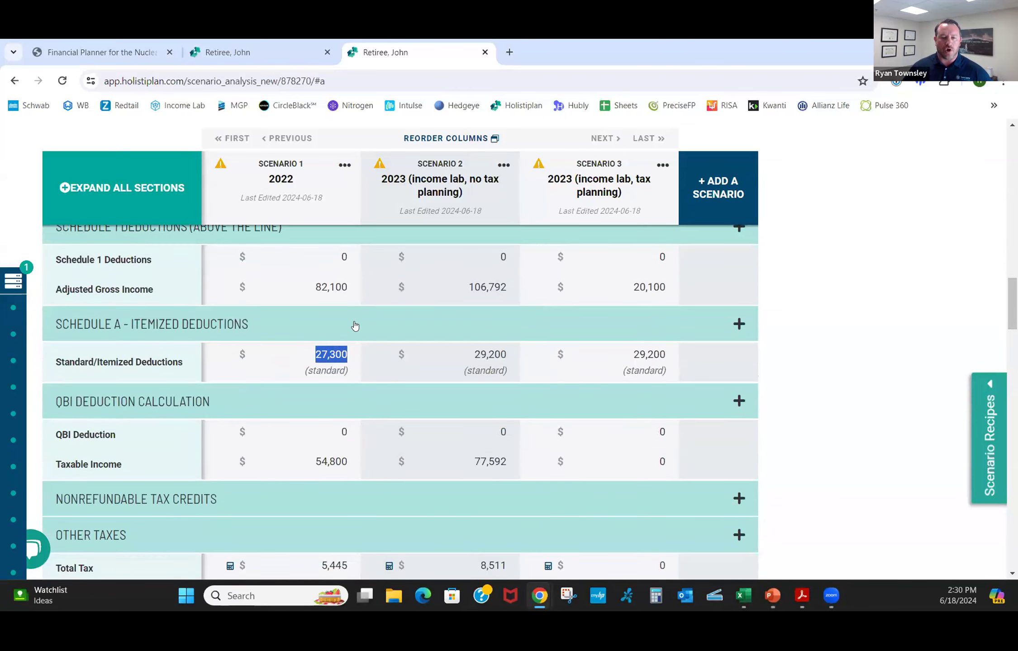
# Step: Inspect the individual lines of the itemized deductions and above-the-line deductions sections, leaving only Schedule 1 Deductions expanded
pyautogui.click(354, 325)
pyautogui.scroll(3, 348, 339)
pyautogui.click(356, 359)
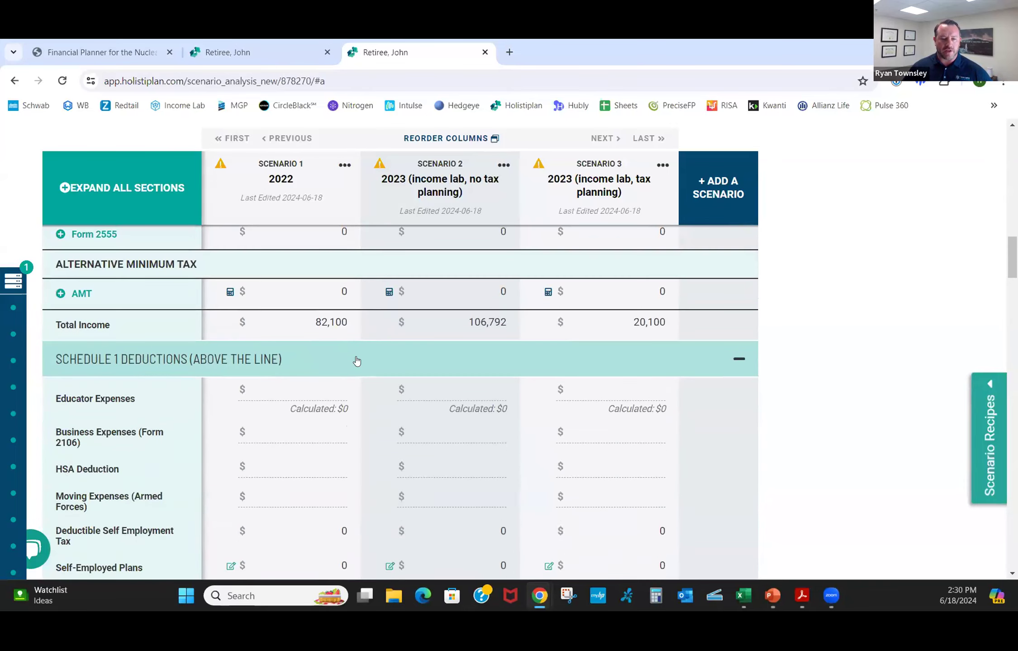
pyautogui.scroll(-2, 356, 360)
pyautogui.click(357, 296)
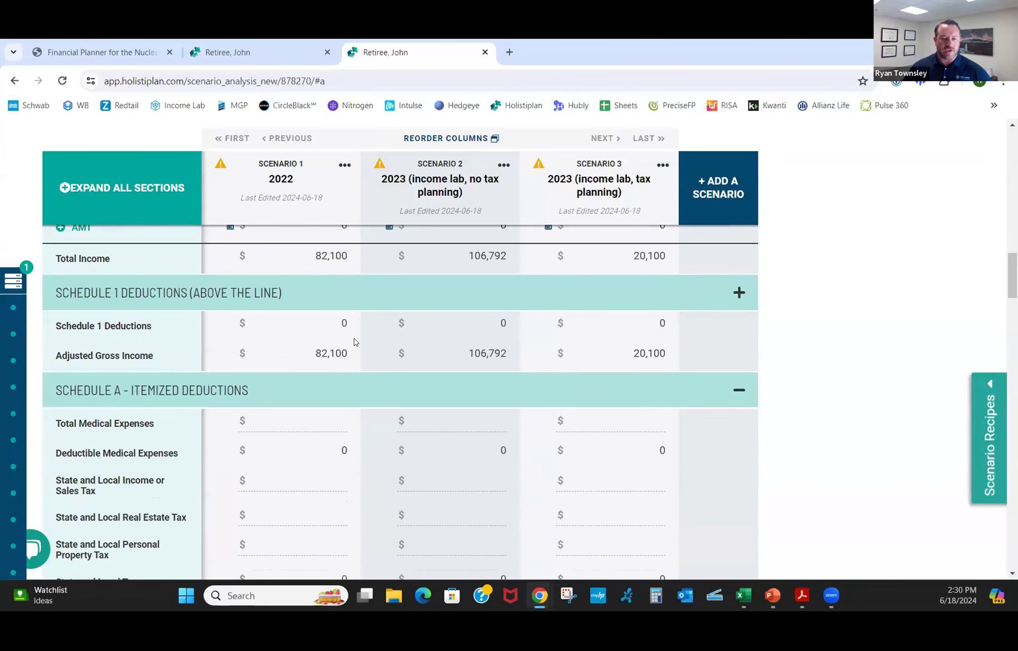
pyautogui.click(348, 388)
pyautogui.scroll(-3, 346, 380)
pyautogui.scroll(3, 346, 352)
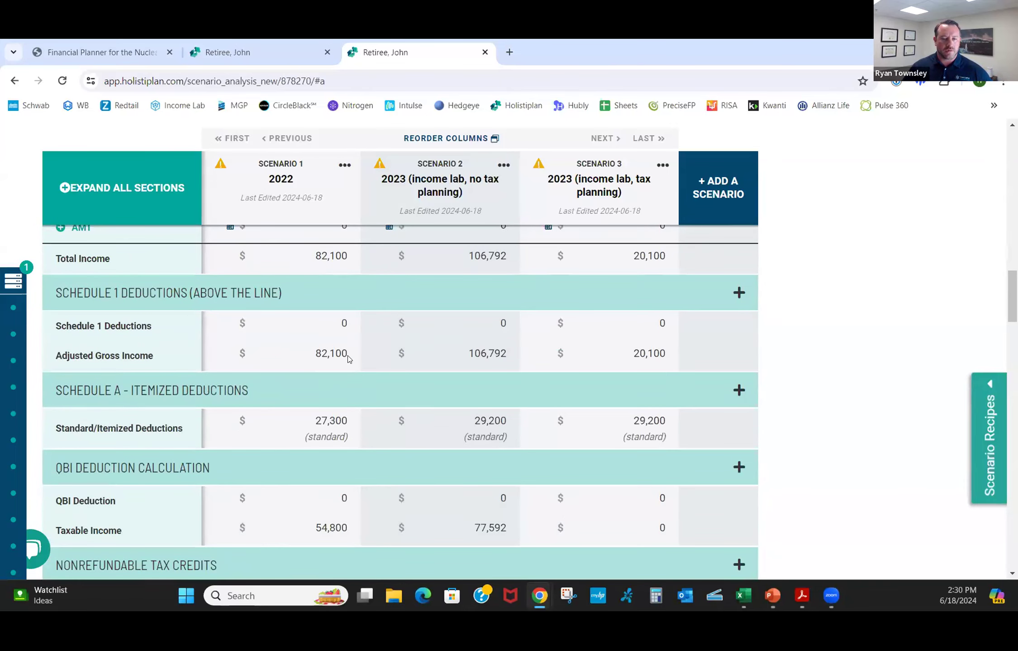
pyautogui.click(364, 302)
pyautogui.scroll(-2, 174, 339)
pyautogui.scroll(2, 250, 357)
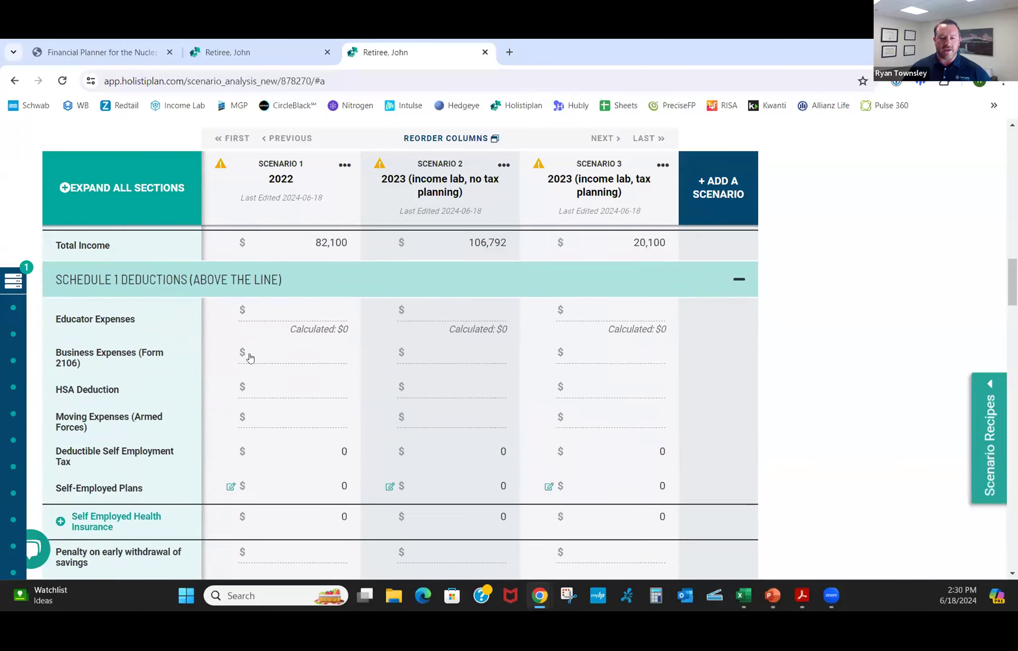
pyautogui.scroll(2, 250, 357)
pyautogui.scroll(8, 251, 360)
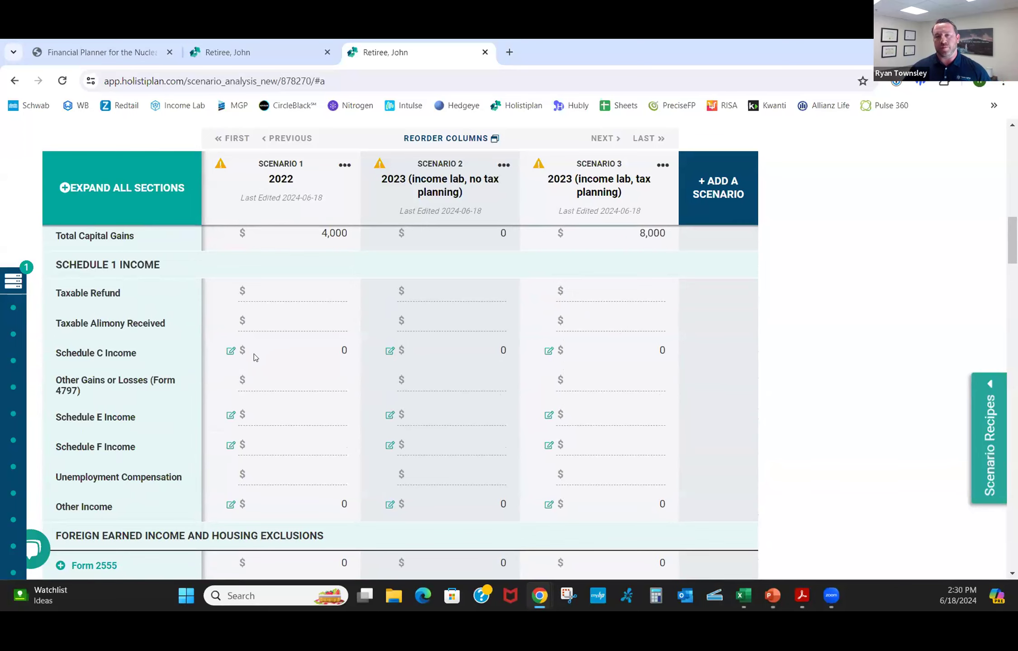
# Step: Examine the 2022 scenario's taxable income, total federal tax, marginal bracket and effective rate alongside the 2023 scenarios
pyautogui.scroll(-12, 256, 360)
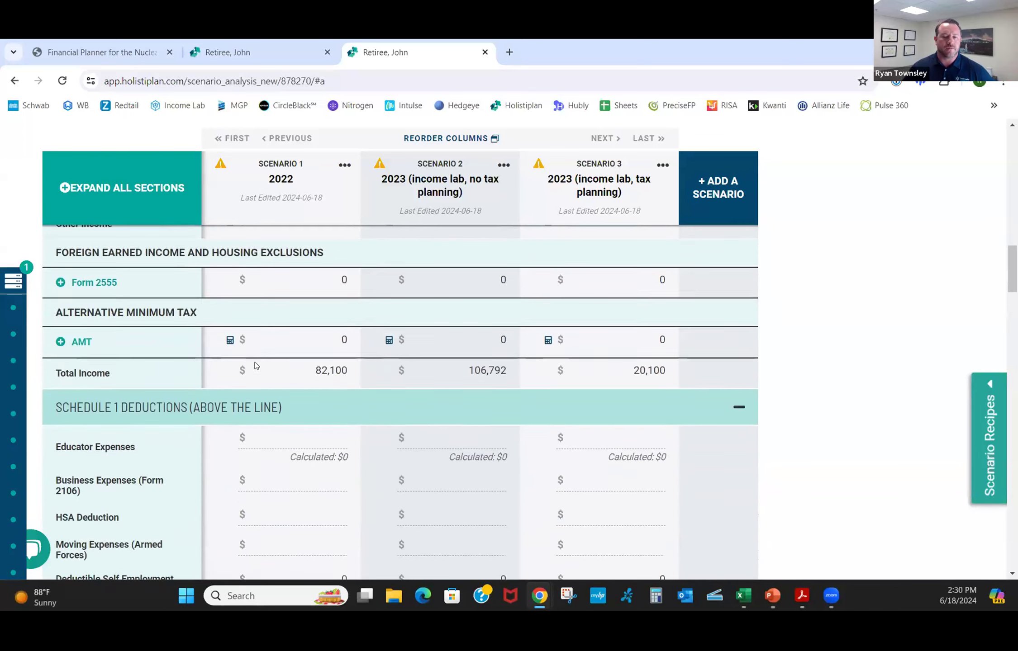
pyautogui.scroll(-7, 257, 360)
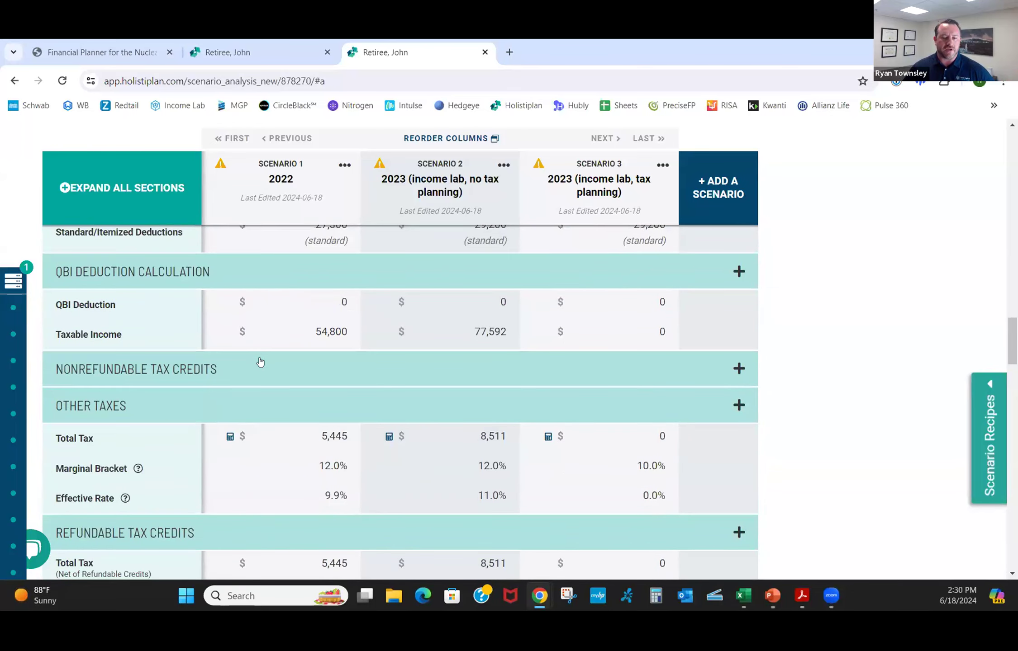
pyautogui.scroll(-2, 276, 352)
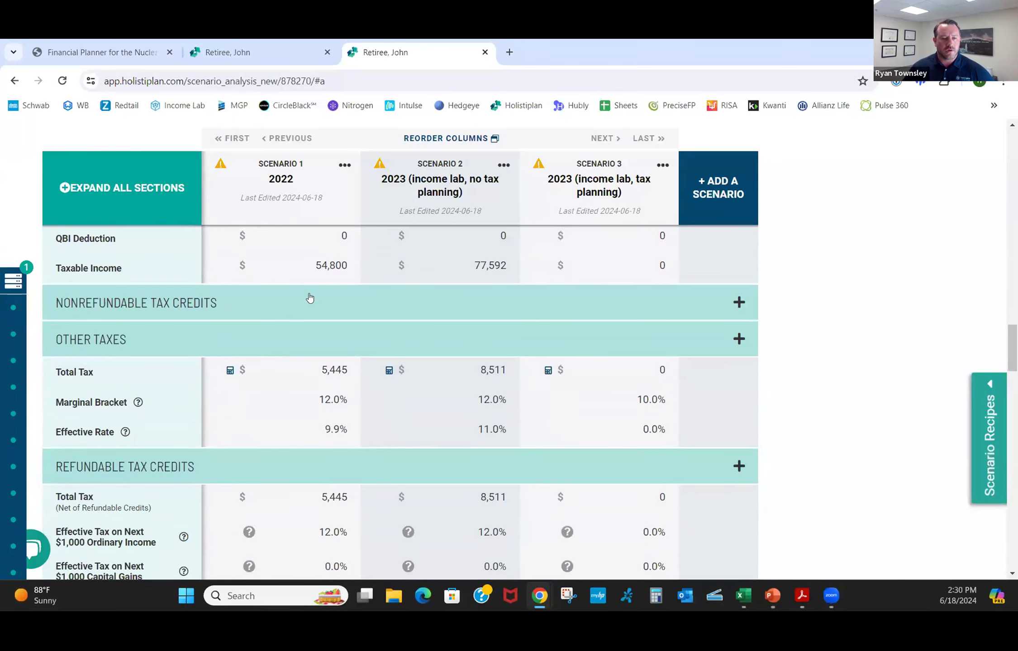
pyautogui.moveTo(316, 265); pyautogui.dragTo(348, 266)
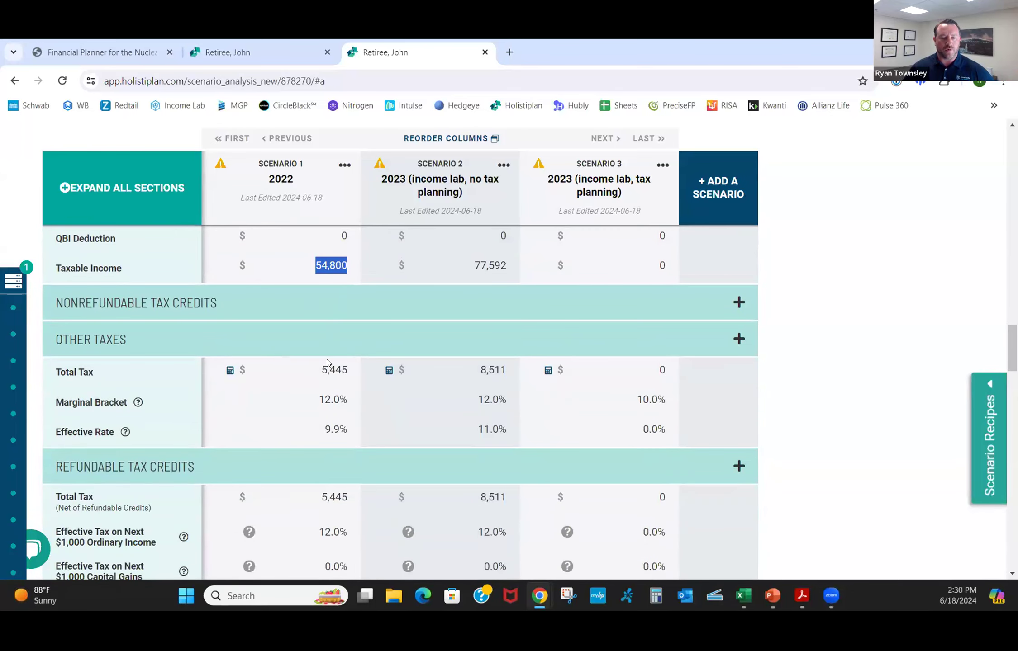
pyautogui.moveTo(320, 370); pyautogui.dragTo(347, 368)
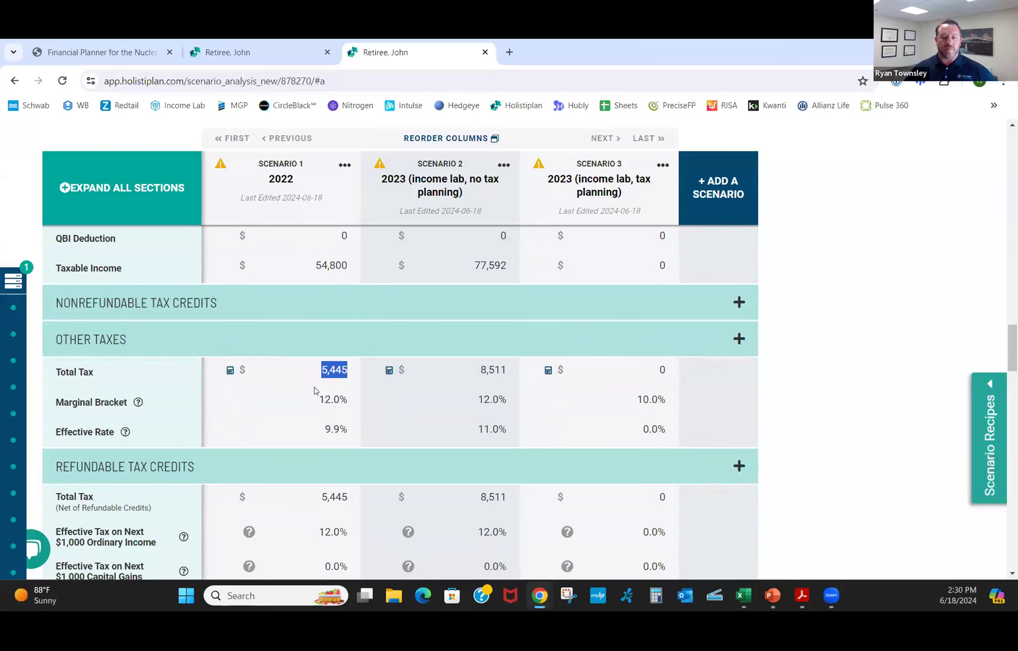
pyautogui.scroll(-1, 303, 396)
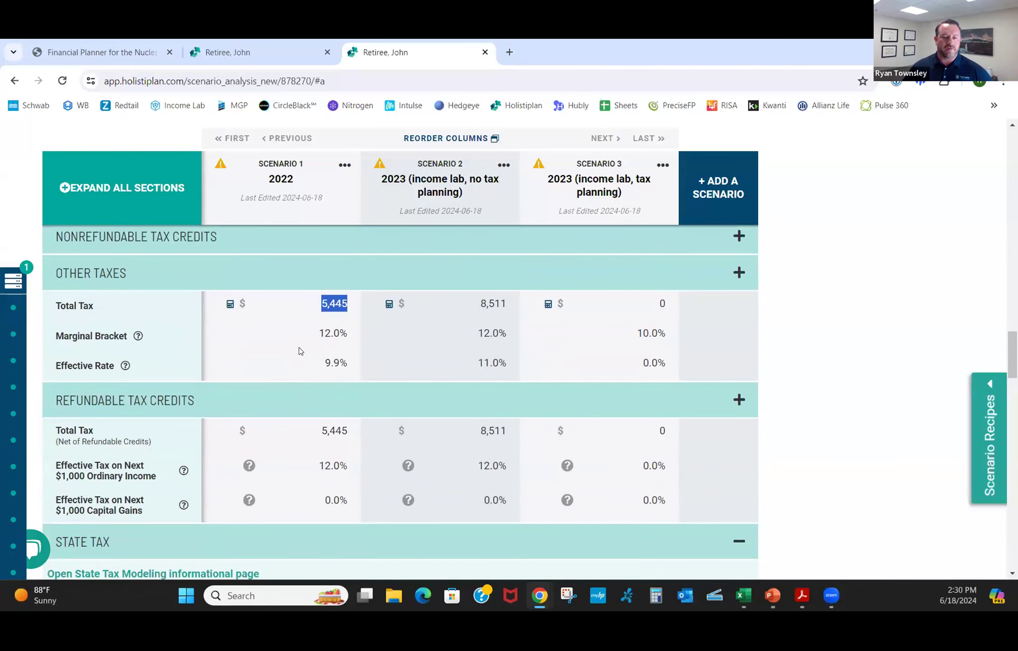
# Step: Review the Maryland state and local tax calculation and the federal and state withholding calculators for all three scenarios
pyautogui.scroll(-1, 306, 346)
pyautogui.scroll(-5, 306, 346)
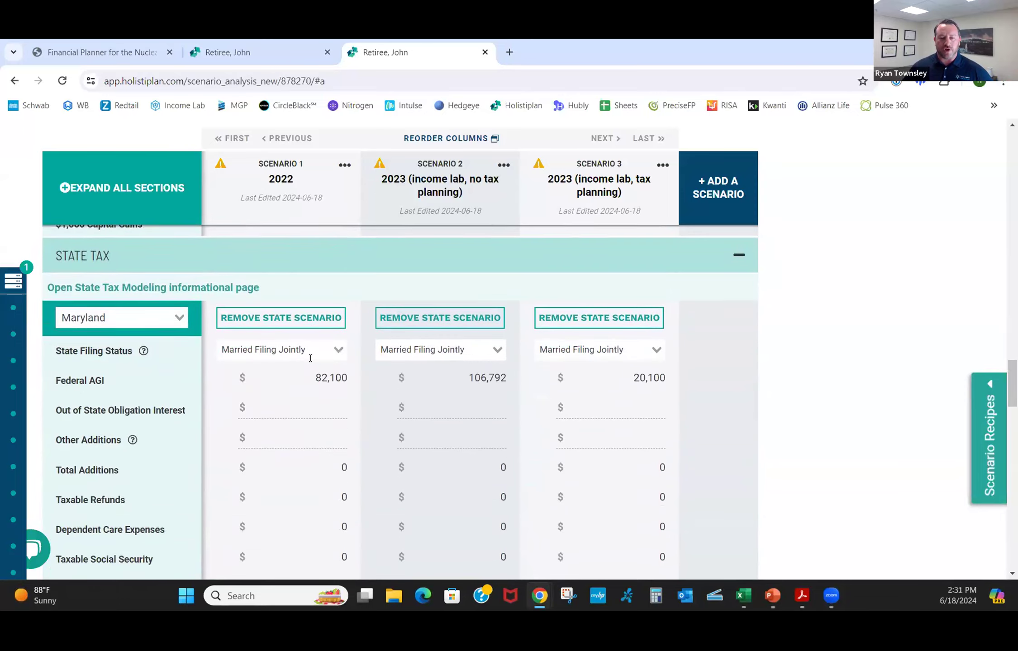
pyautogui.scroll(-9, 310, 352)
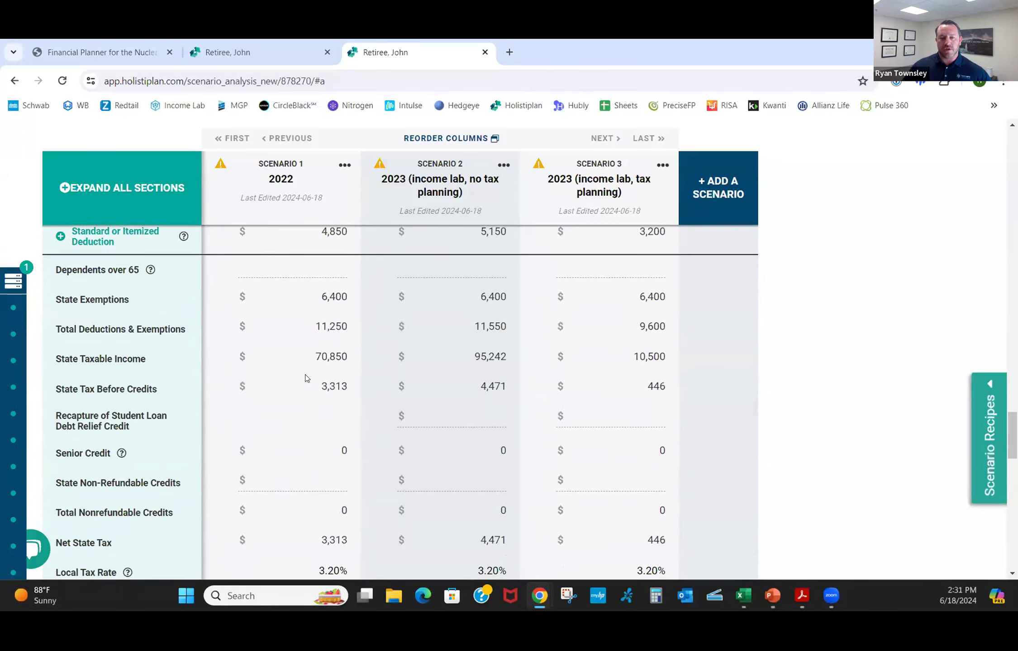
pyautogui.scroll(-2, 307, 379)
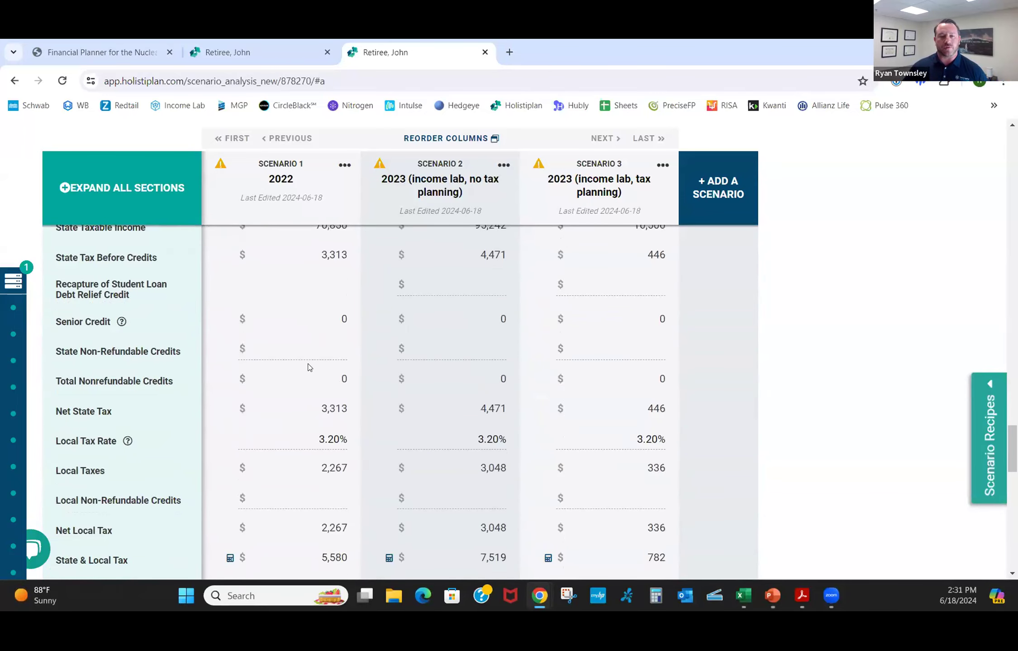
pyautogui.scroll(-8, 307, 369)
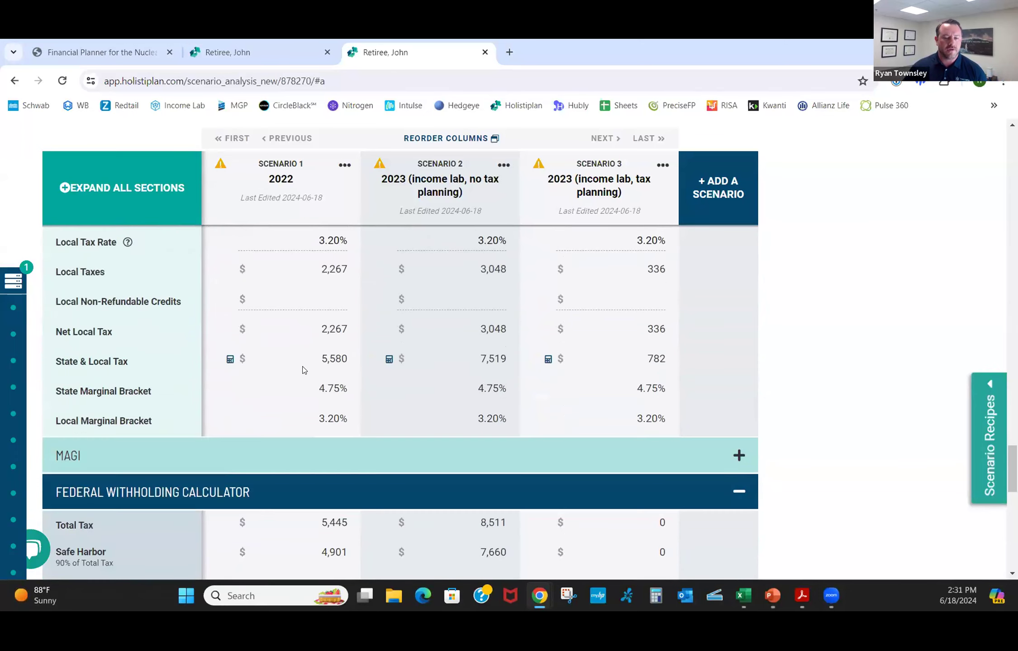
pyautogui.scroll(-4, 299, 365)
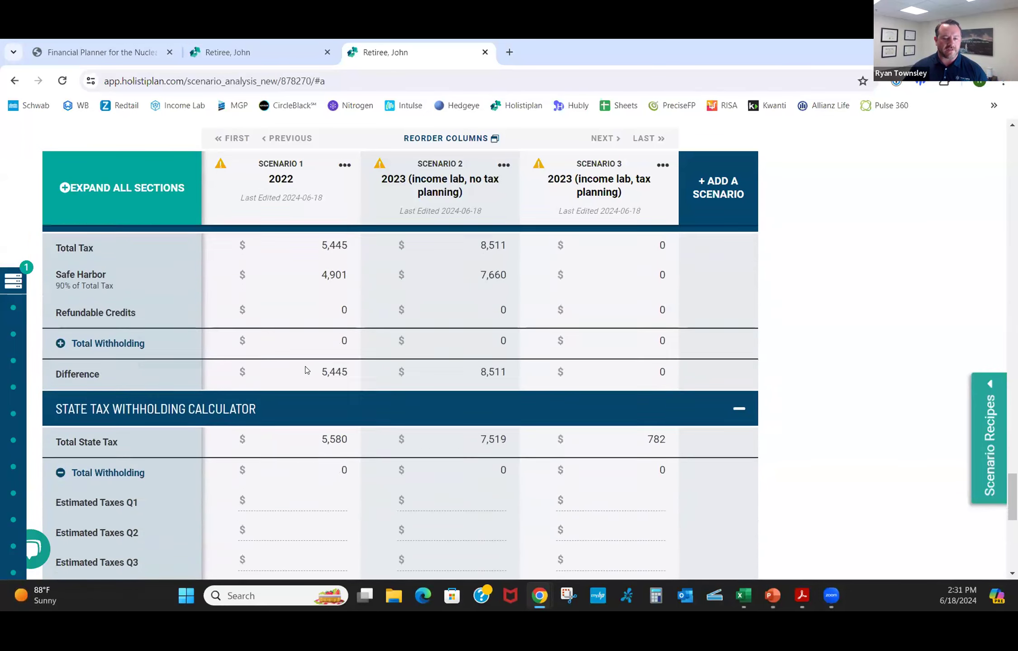
pyautogui.scroll(18, 328, 344)
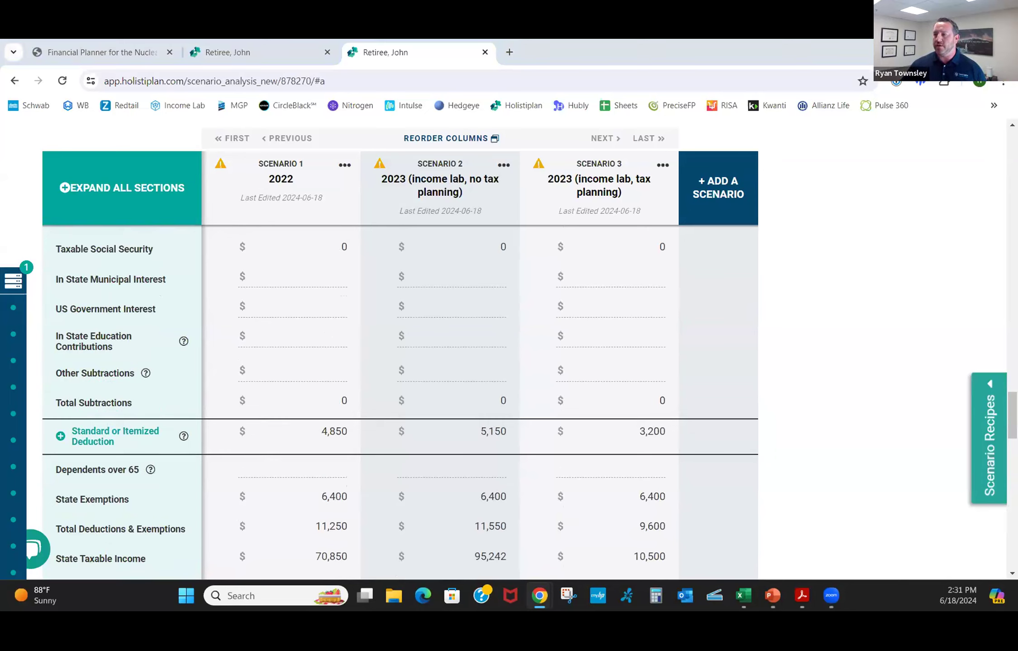
# Step: Switch to Income Lab, open the "Retired, No tax planning" plan for editing and check its plan information
pyautogui.moveTo(485, 48); pyautogui.dragTo(563, 39)
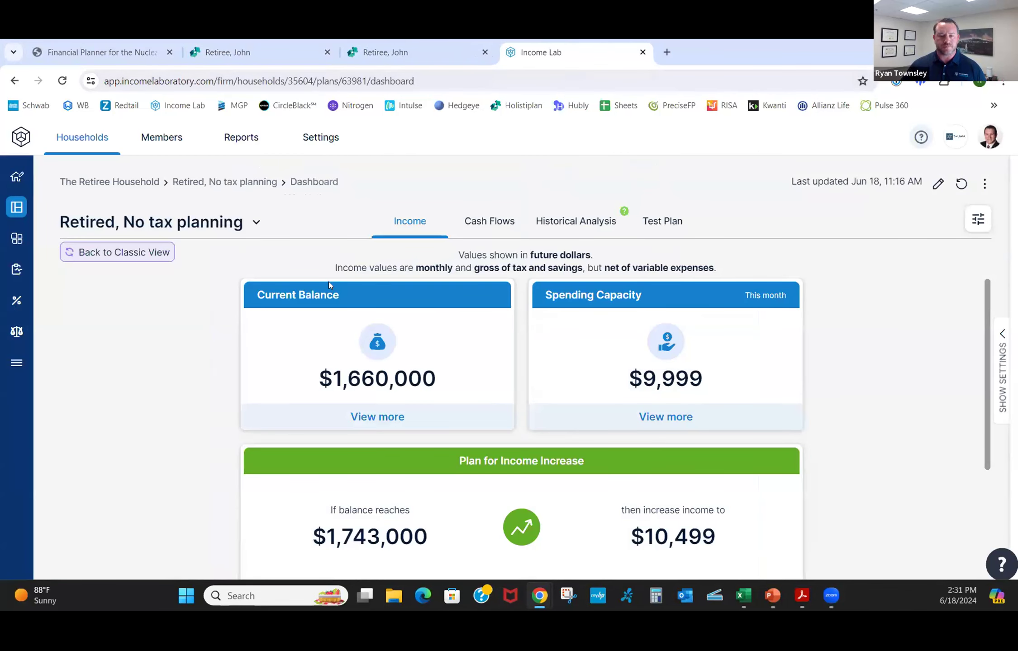
pyautogui.click(937, 184)
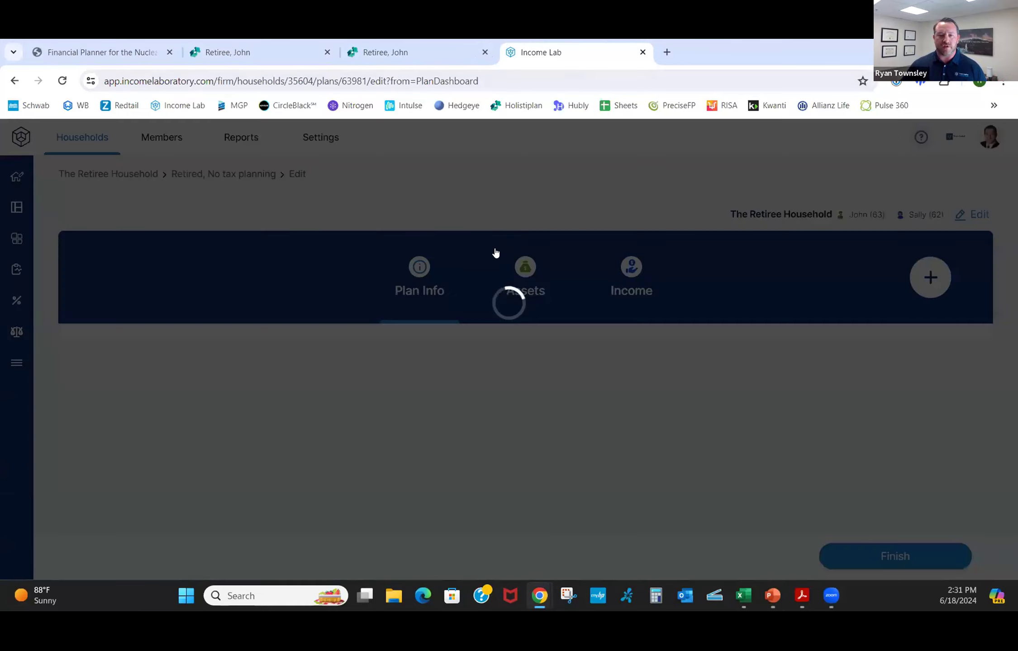
pyautogui.scroll(-3, 458, 284)
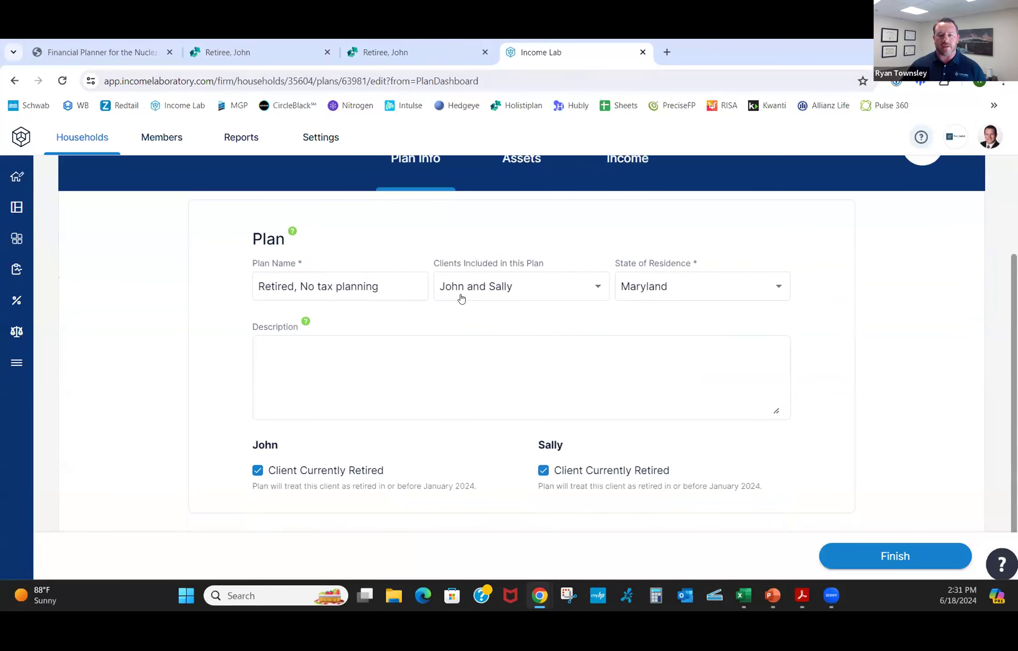
pyautogui.scroll(2, 461, 299)
# Step: Review the plan's investment accounts, including their types, ownership, balances and stock and bond allocation
pyautogui.click(513, 226)
pyautogui.scroll(-4, 484, 290)
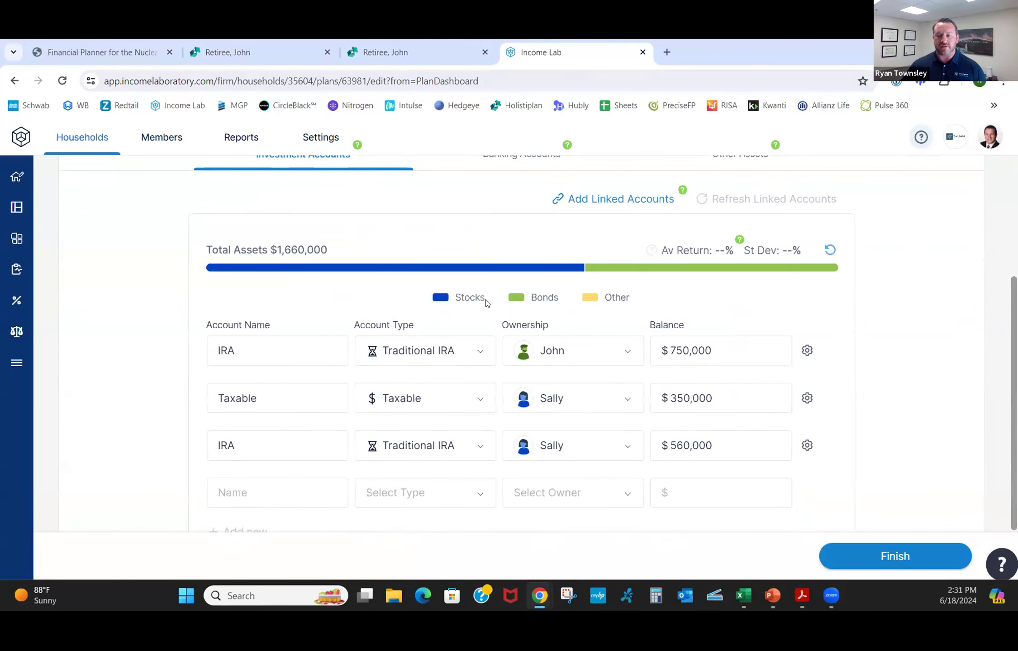
pyautogui.scroll(4, 520, 352)
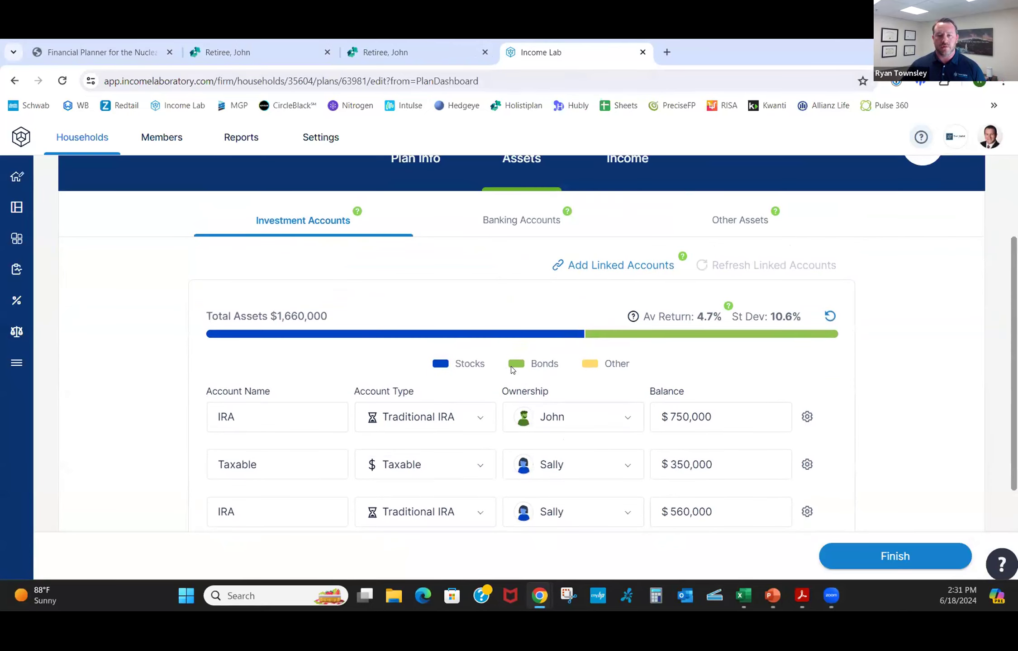
# Step: Review the couple's Social Security and other income inputs, and check which additional planning categories the plan offers
pyautogui.click(621, 289)
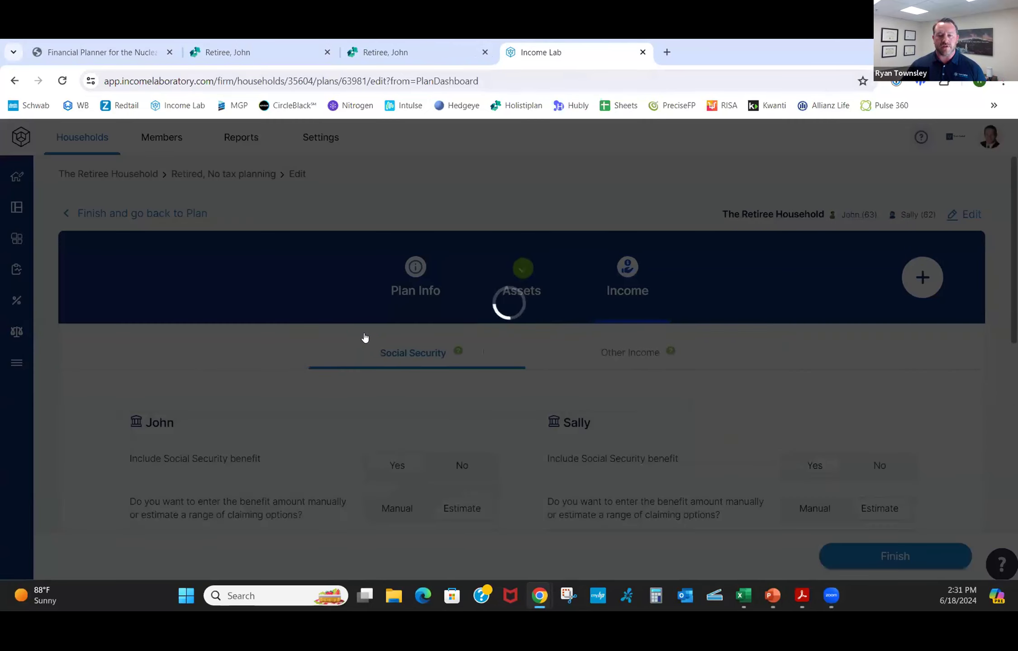
pyautogui.scroll(-3, 365, 336)
pyautogui.scroll(-1, 365, 340)
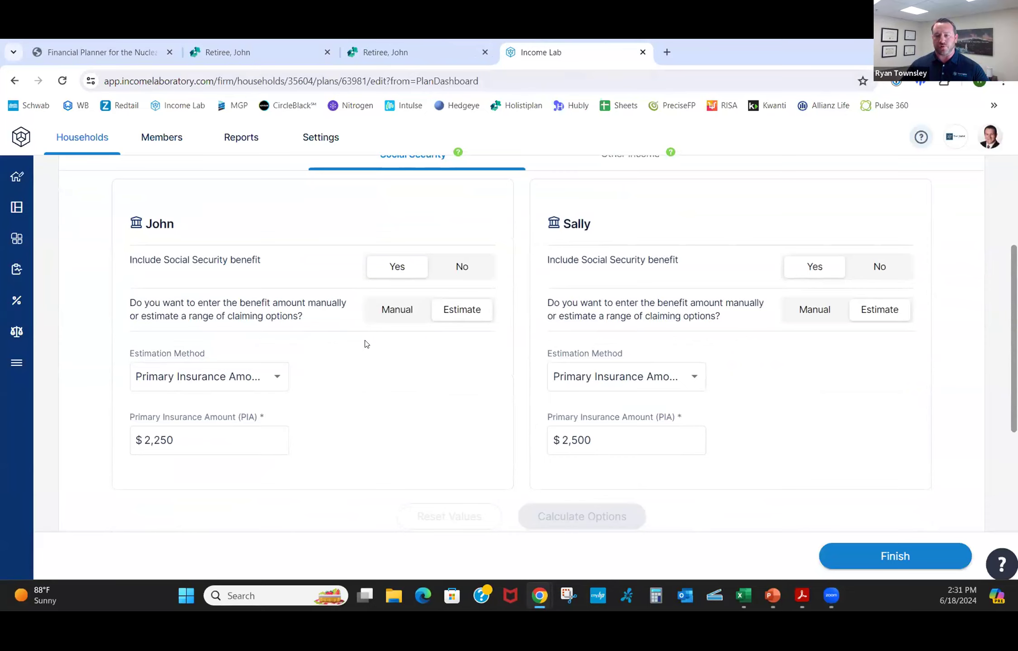
pyautogui.scroll(2, 365, 341)
pyautogui.click(636, 226)
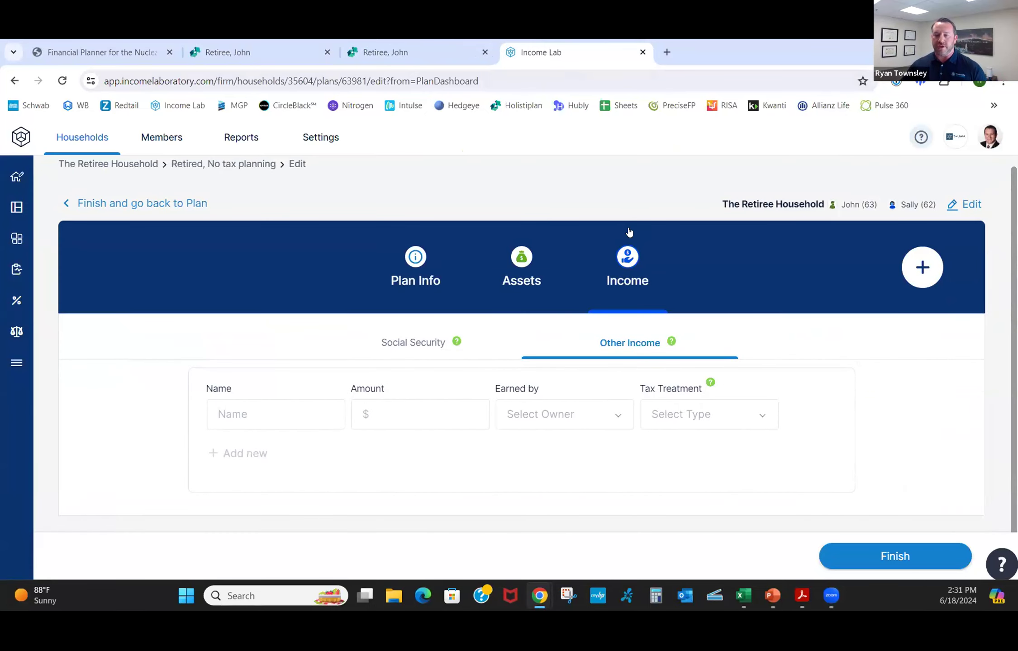
pyautogui.click(915, 264)
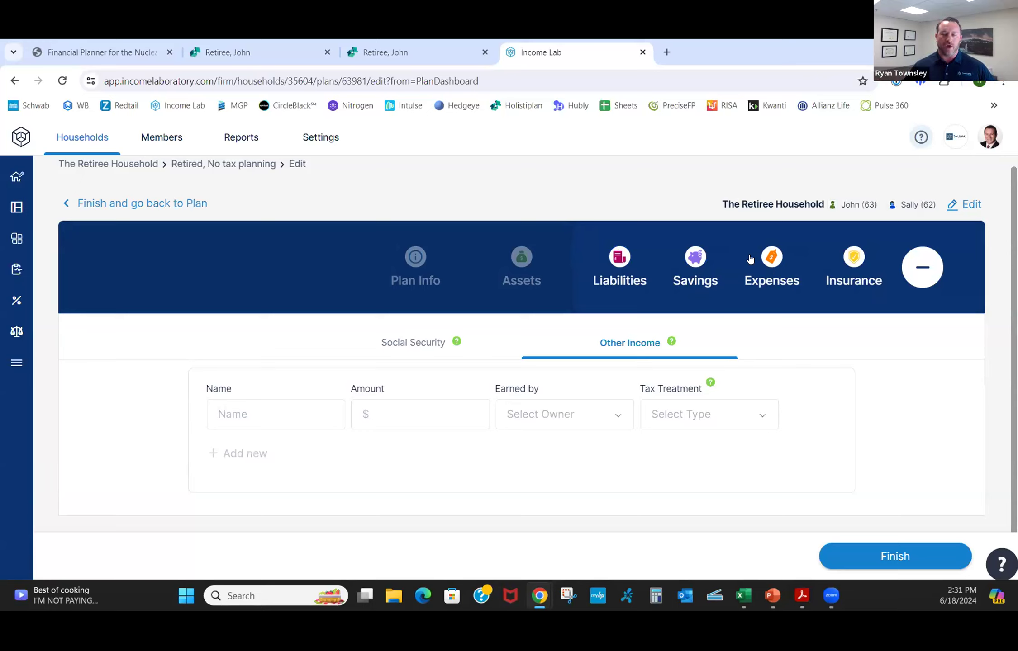
pyautogui.click(932, 284)
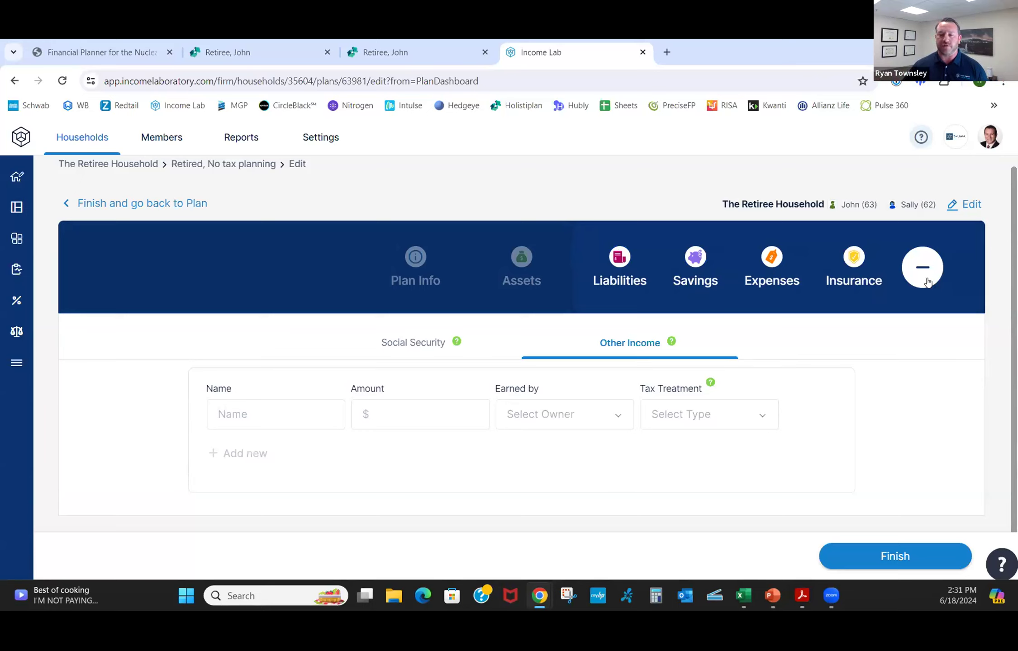
# Step: Finish editing the plan and open the Spending Capacity details with this month's income sources from the dashboard
pyautogui.click(909, 553)
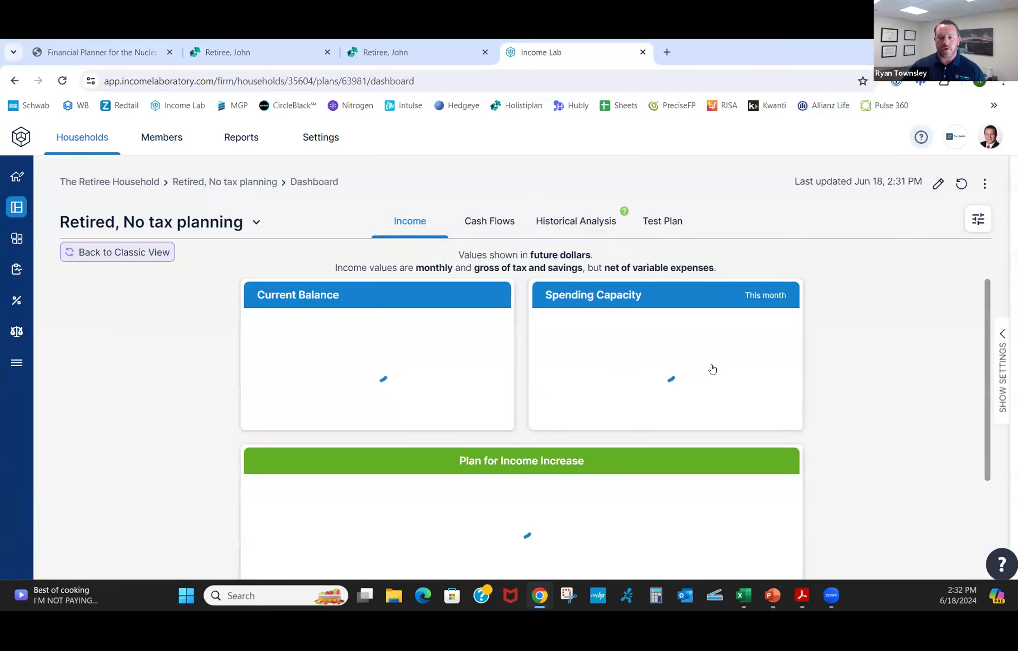
pyautogui.scroll(-2, 710, 369)
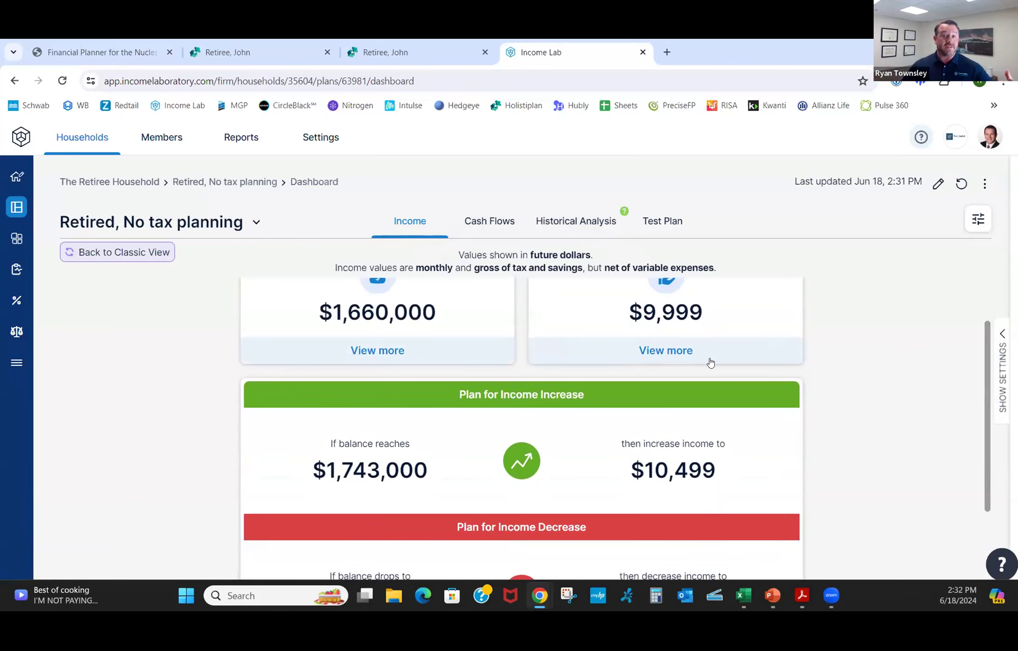
pyautogui.click(711, 357)
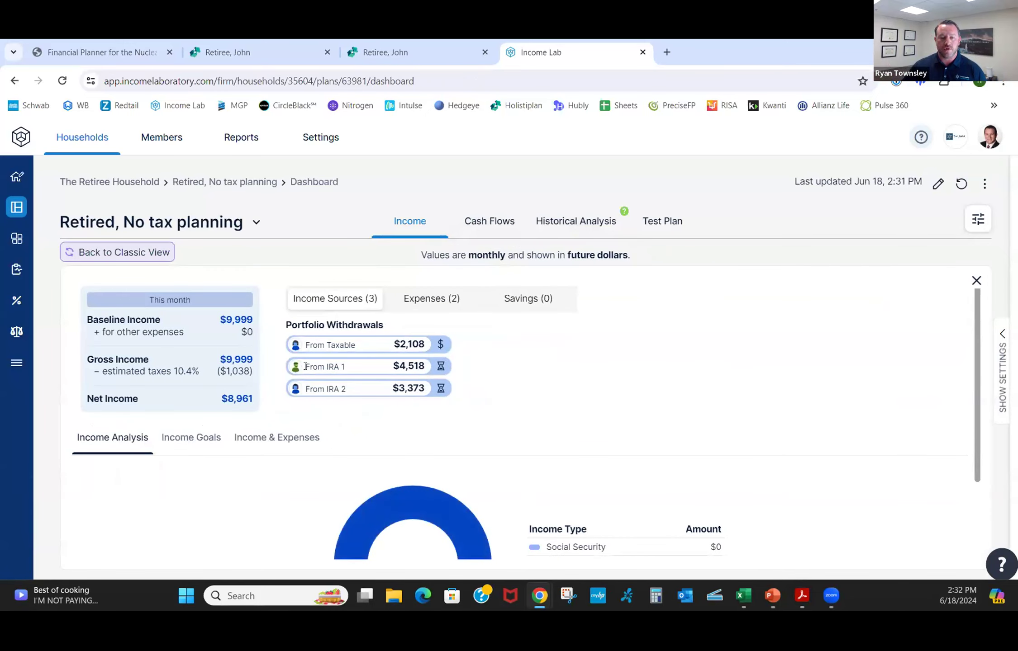
# Step: Show the Spending Capacity details as annual amounts and check the plan's net income
pyautogui.doubleClick(231, 398)
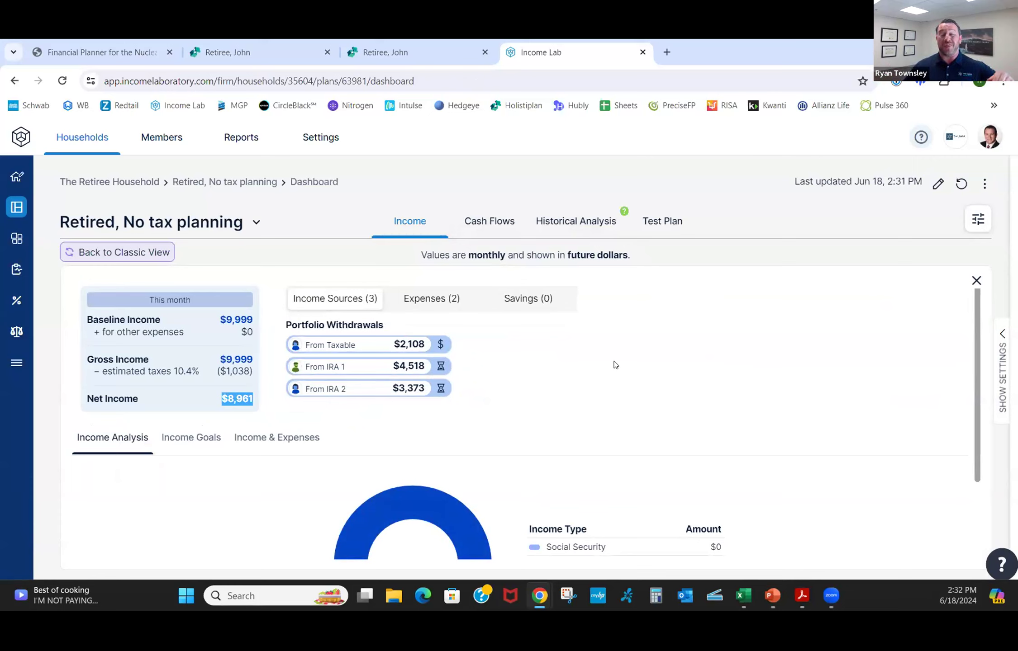
pyautogui.click(977, 218)
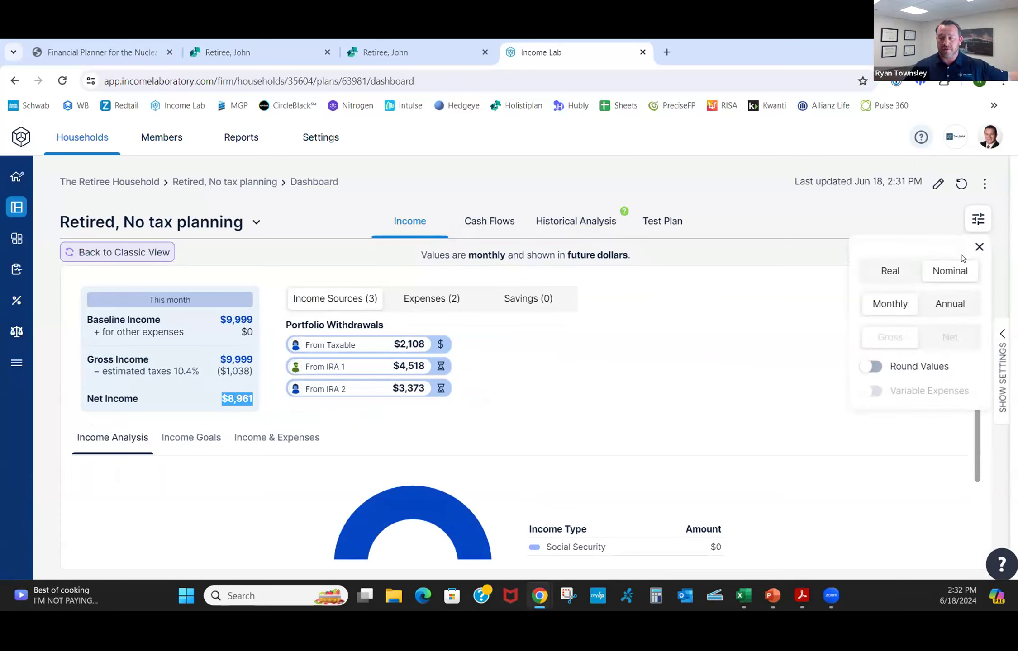
pyautogui.click(945, 305)
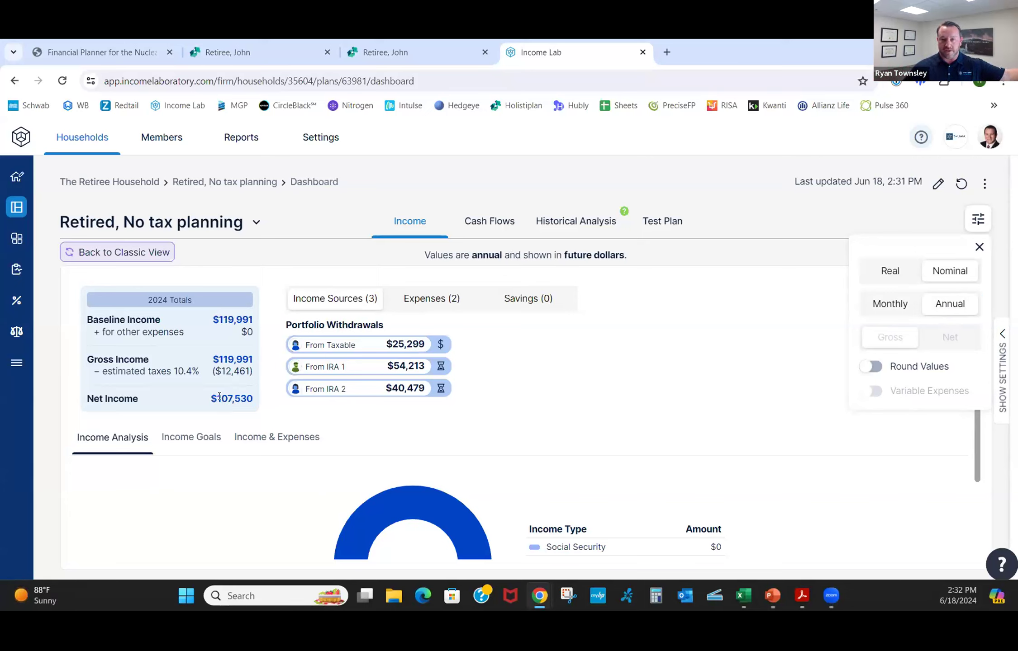
pyautogui.moveTo(937, 247); pyautogui.dragTo(866, 241)
pyautogui.click(978, 247)
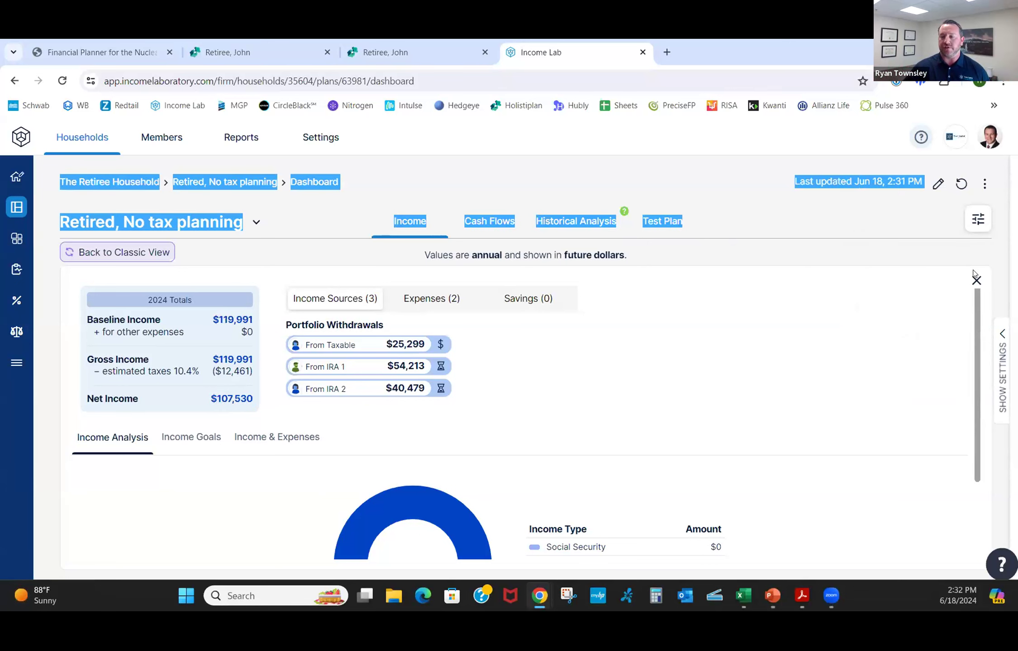
# Step: Open the guardrail details from the income dashboard and review the lower guardrail and the guardrail settings
pyautogui.scroll(-3, 545, 324)
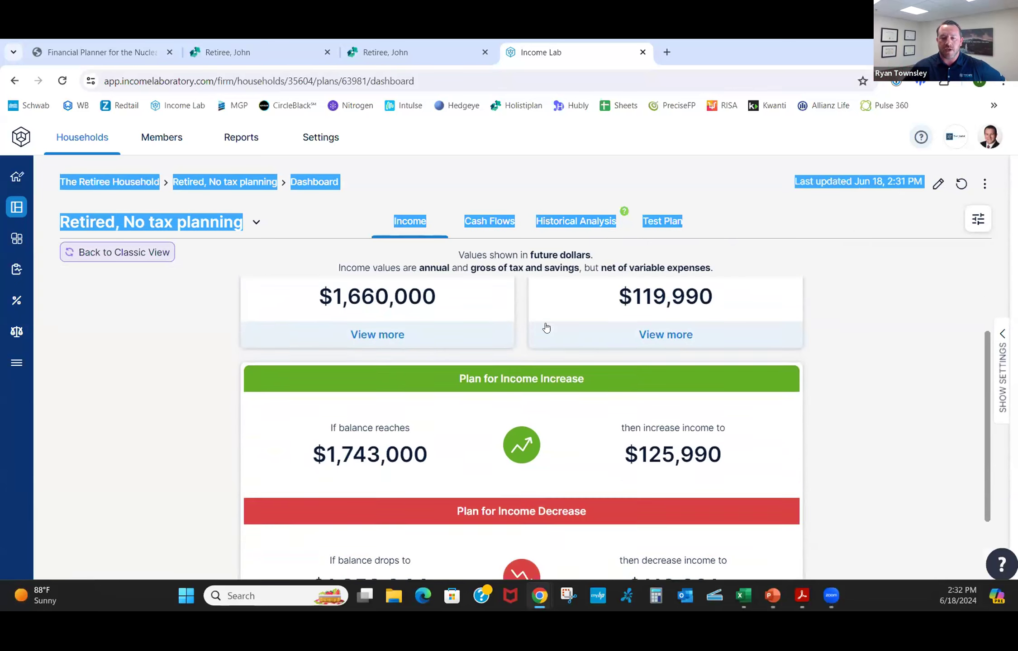
pyautogui.click(574, 343)
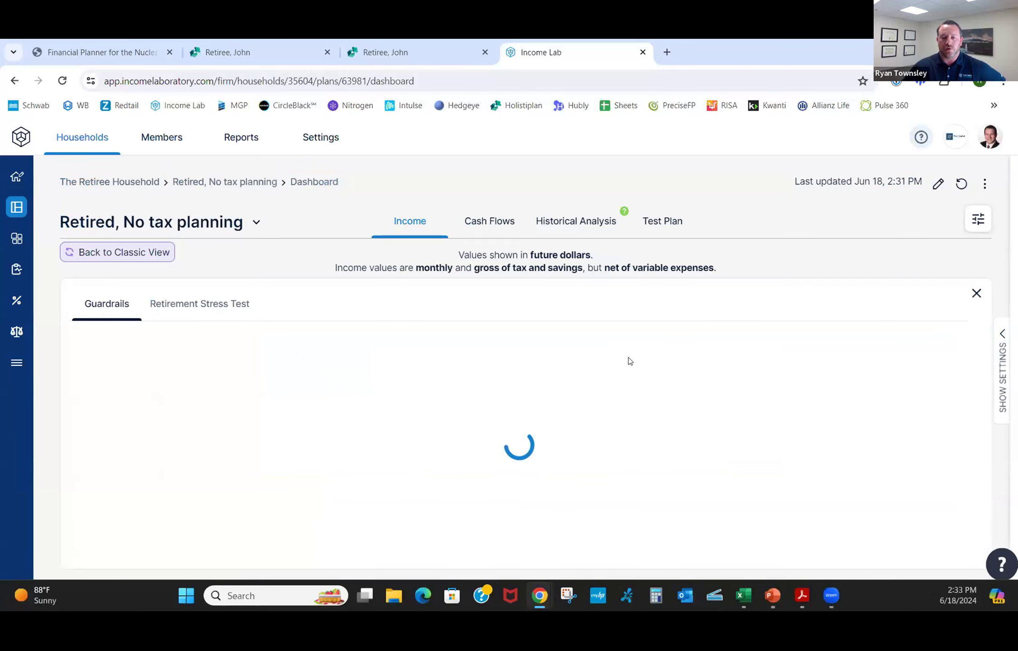
pyautogui.scroll(-2, 660, 369)
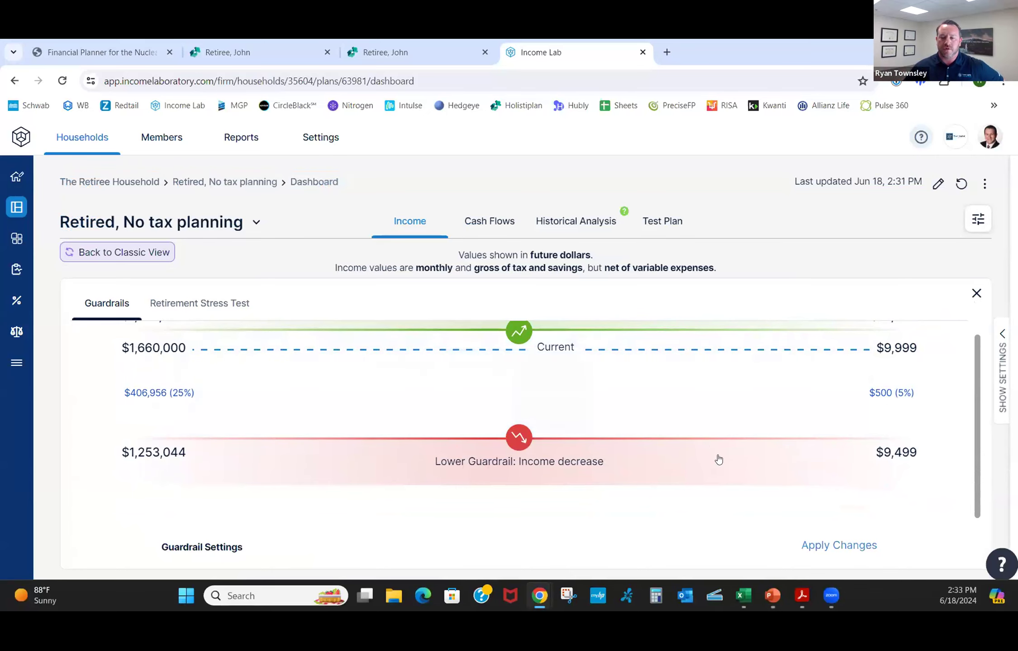
pyautogui.scroll(-2, 717, 445)
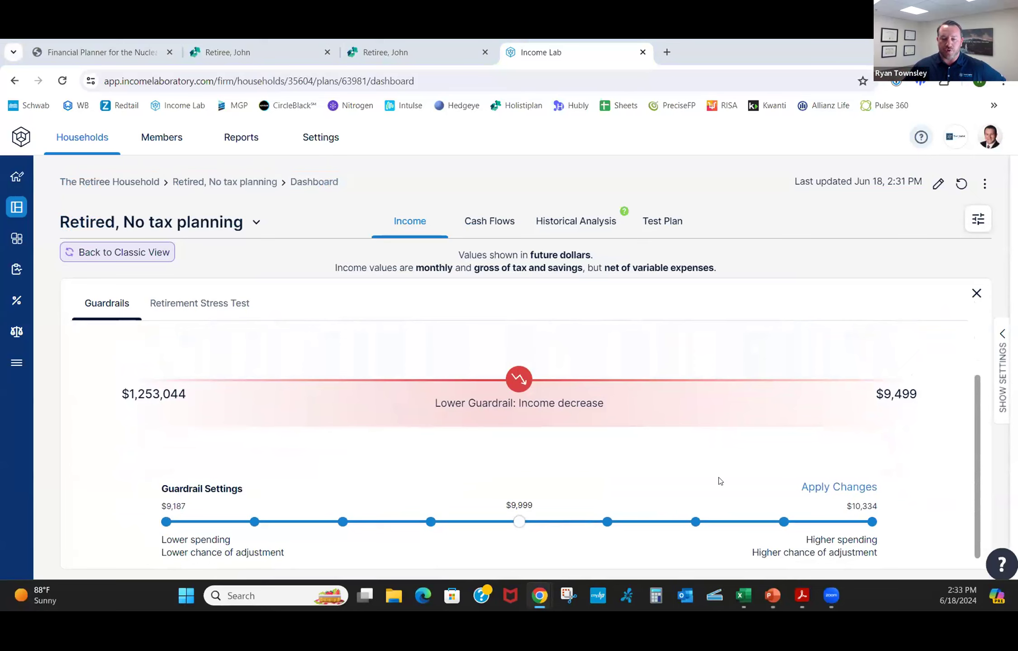
# Step: Try higher guardrail spending levels of $10,100 and $10,164 per month and compare the resulting guardrails
pyautogui.moveTo(519, 521); pyautogui.dragTo(606, 521)
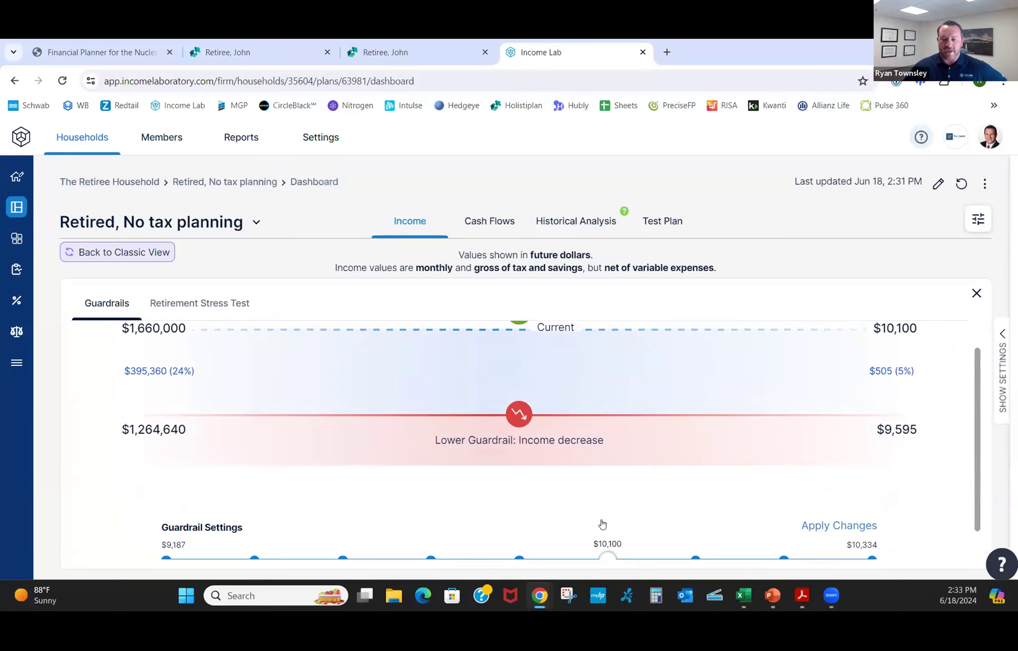
pyautogui.scroll(-1, 602, 524)
pyautogui.moveTo(606, 520); pyautogui.dragTo(695, 520)
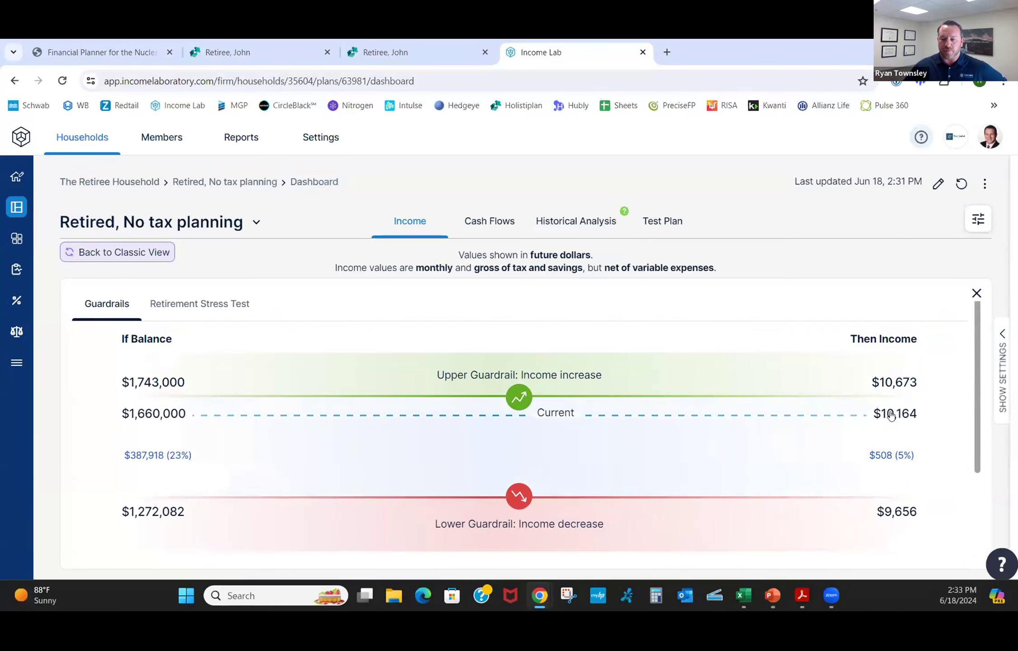
pyautogui.moveTo(729, 414)
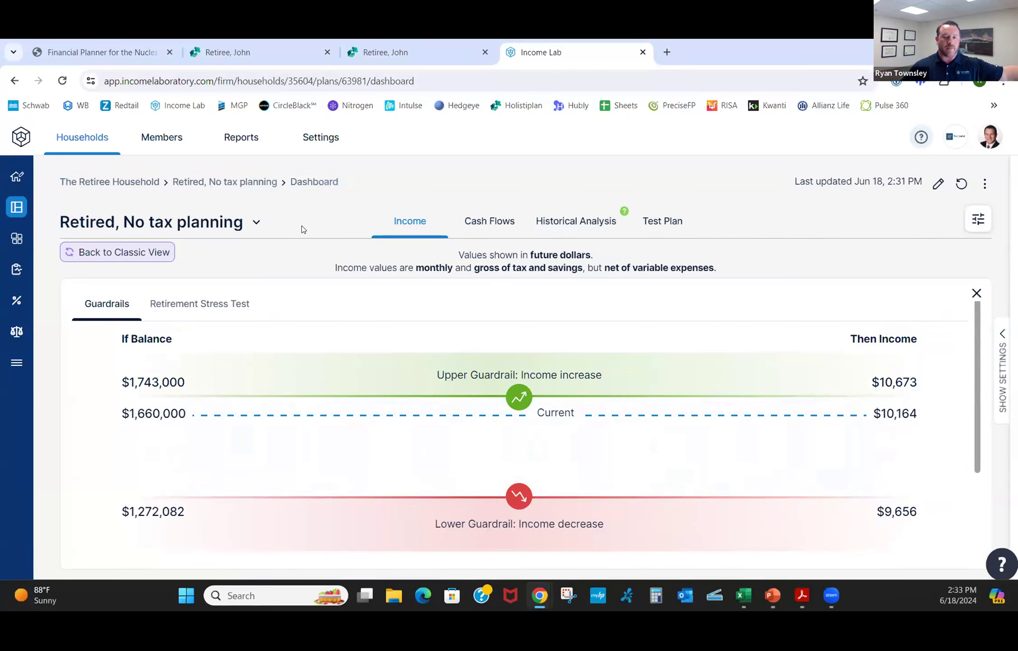
# Step: Review the plan's projected income sources over the years in Cash Flows, and return to the income overview
pyautogui.click(486, 223)
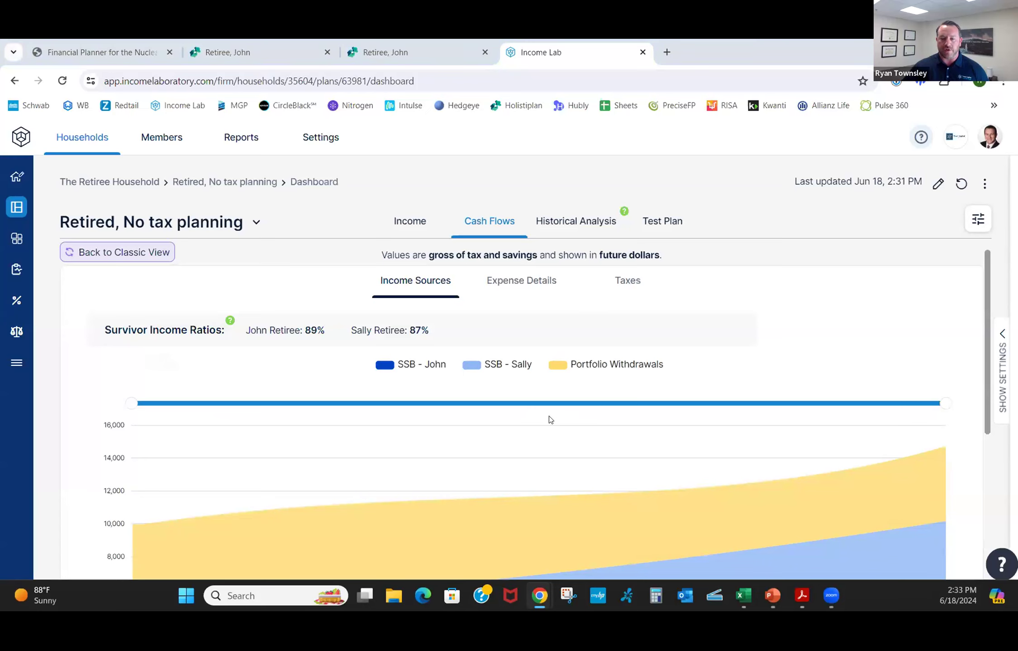
pyautogui.scroll(-3, 504, 445)
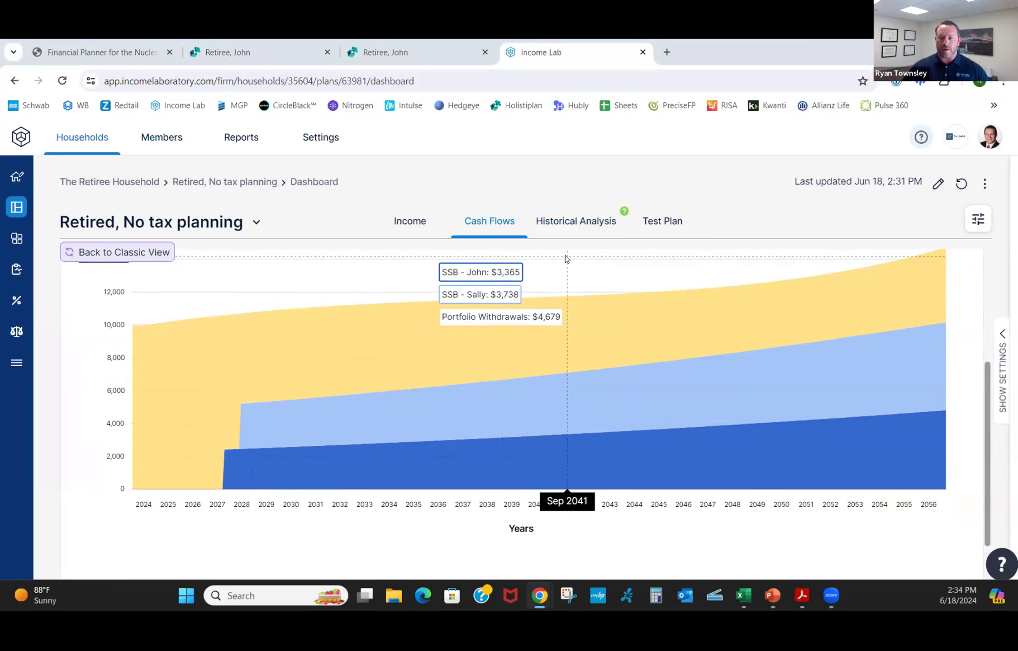
pyautogui.scroll(5, 561, 301)
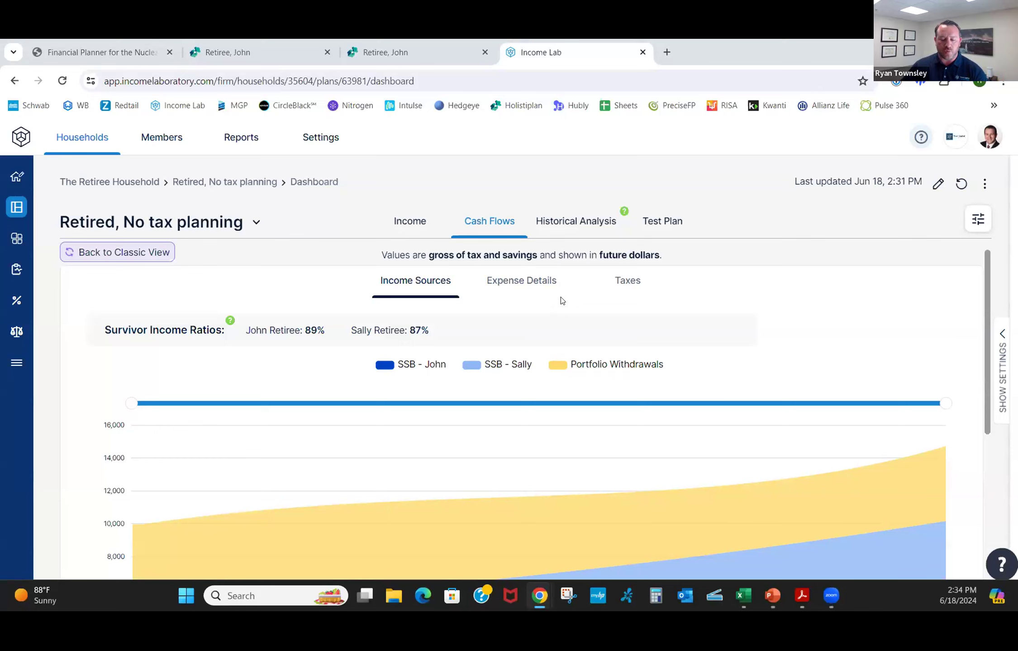
pyautogui.click(401, 226)
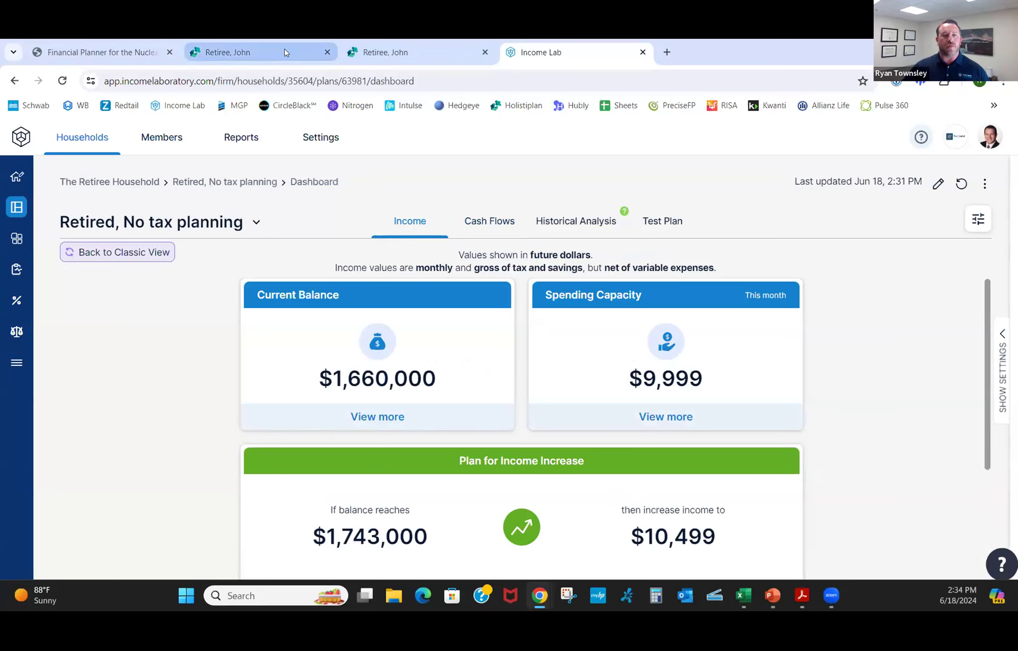
# Step: Switch to the Holistiplan scenario analysis and check the IRA distributions worksheet of the 2023 no tax planning scenario
pyautogui.click(382, 53)
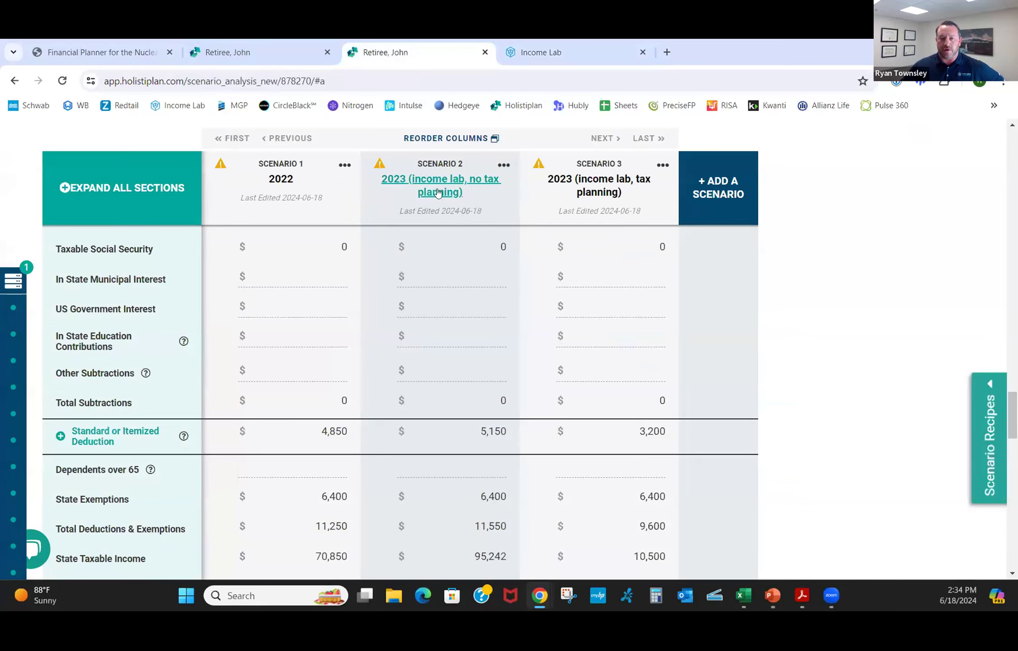
pyautogui.scroll(10, 437, 192)
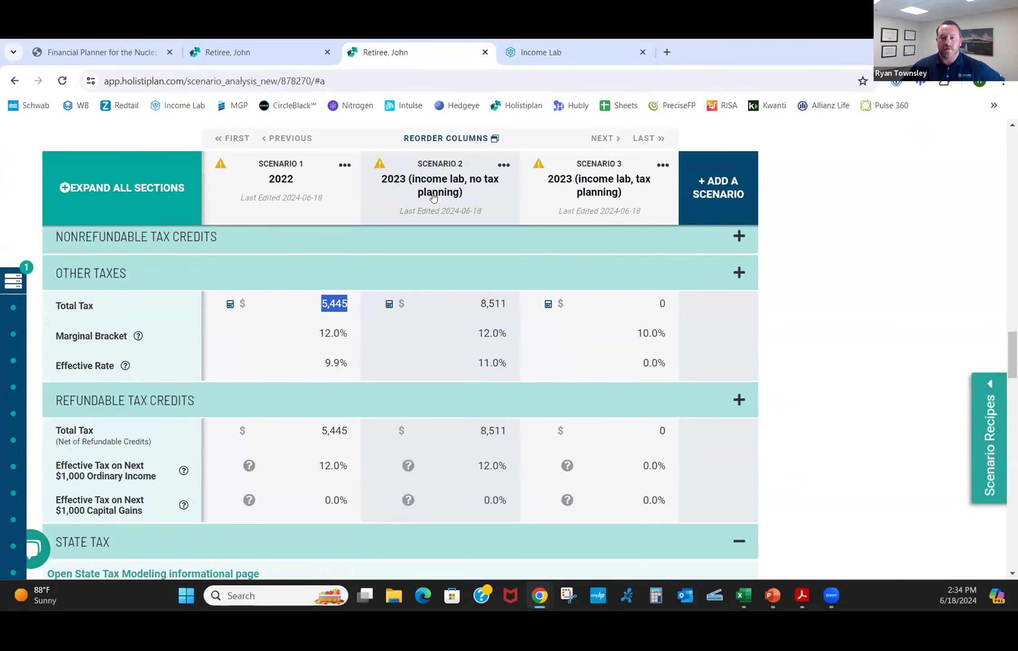
pyautogui.scroll(4, 464, 193)
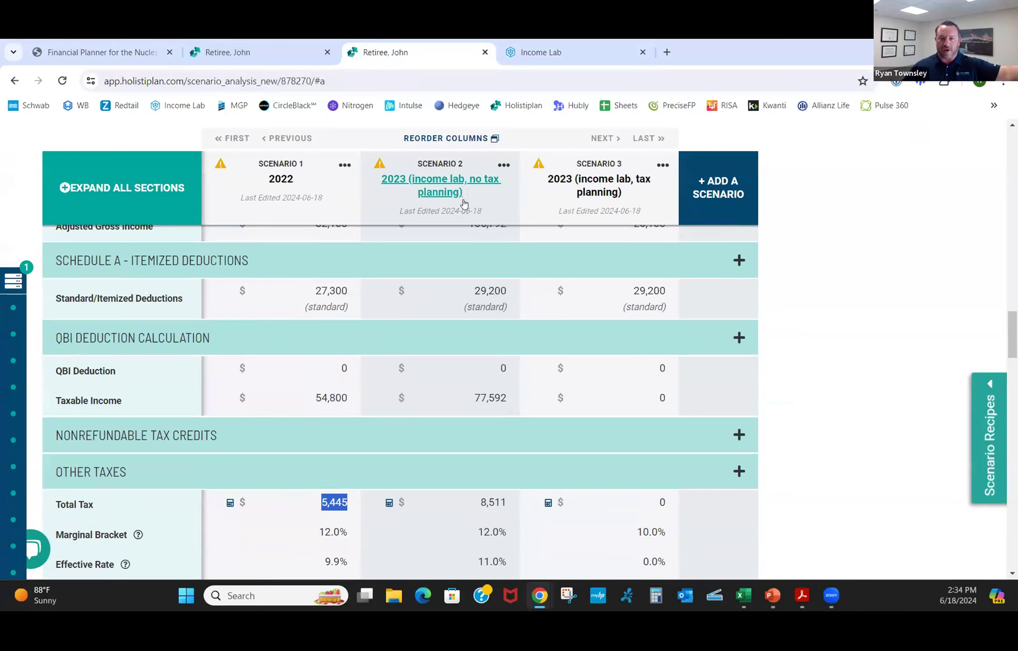
pyautogui.scroll(5, 448, 229)
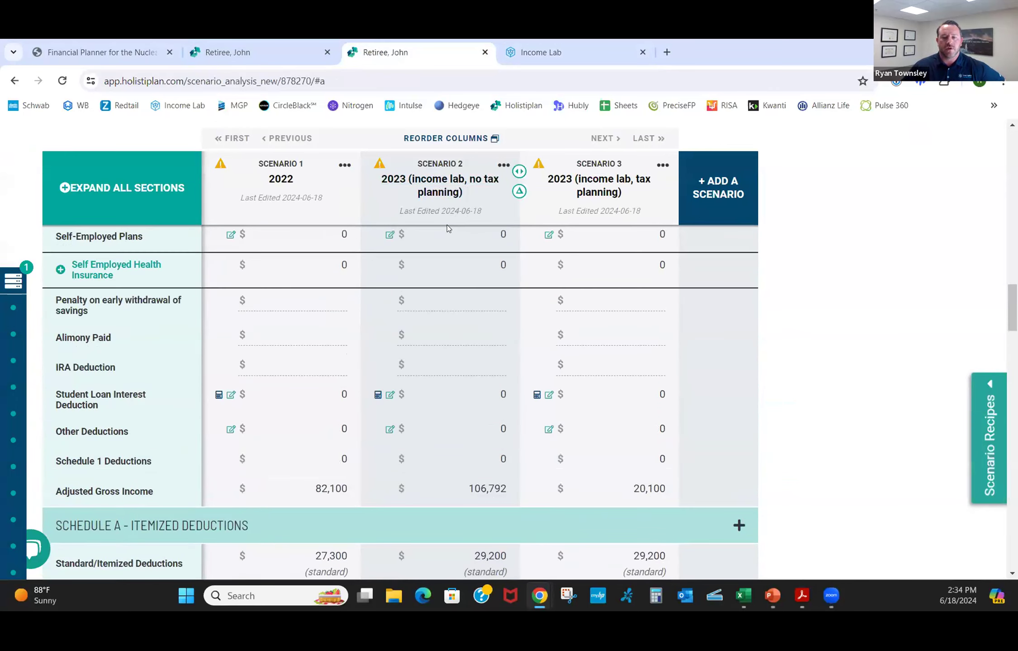
pyautogui.scroll(10, 447, 228)
pyautogui.scroll(-3, 445, 228)
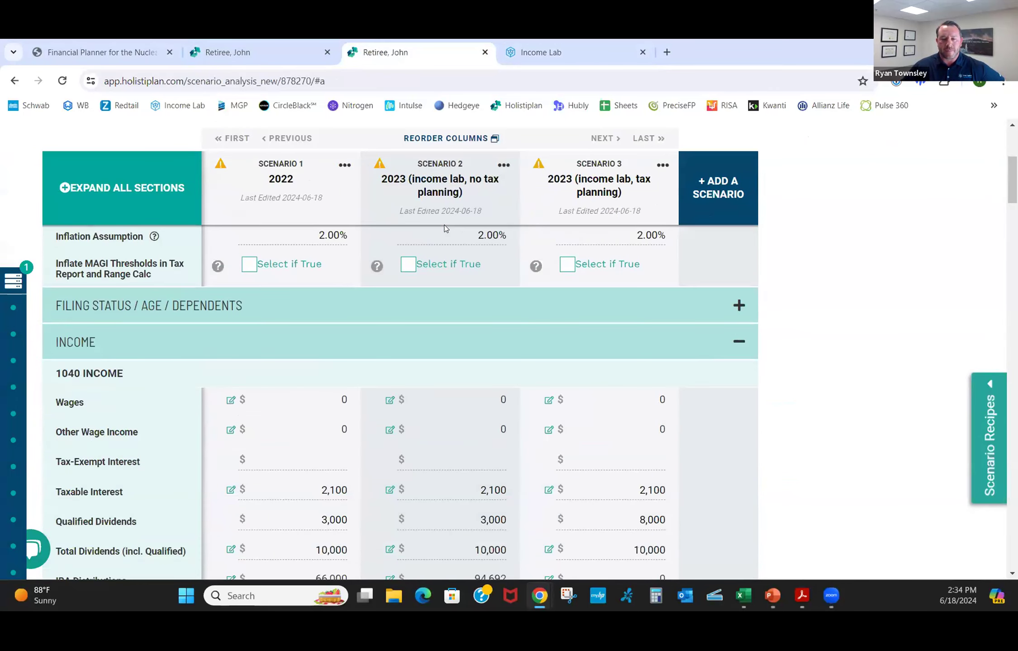
pyautogui.scroll(-4, 446, 228)
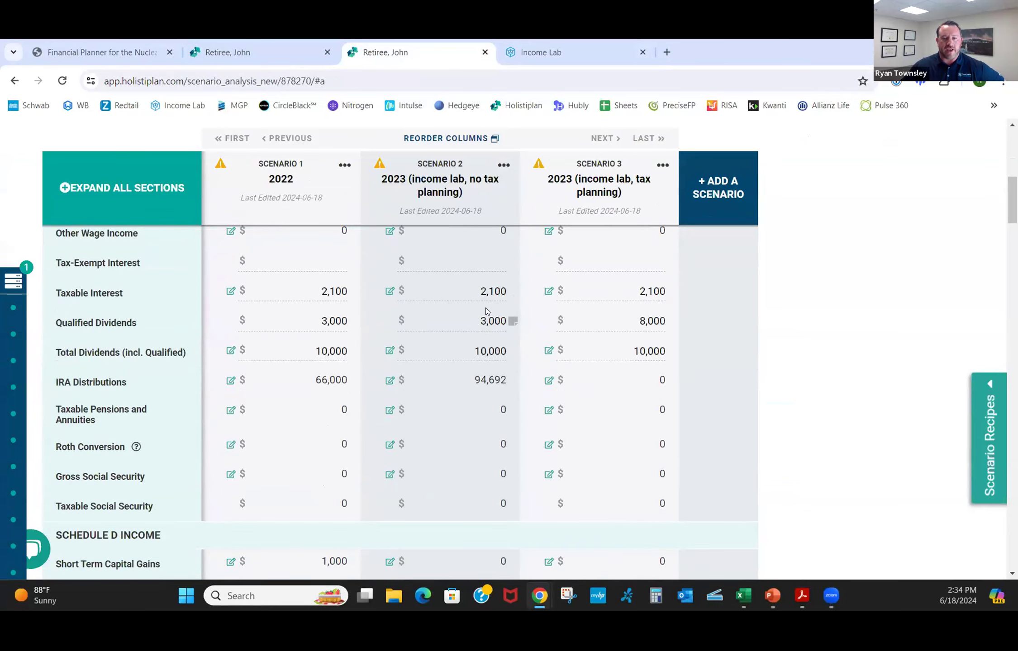
pyautogui.scroll(-1, 483, 319)
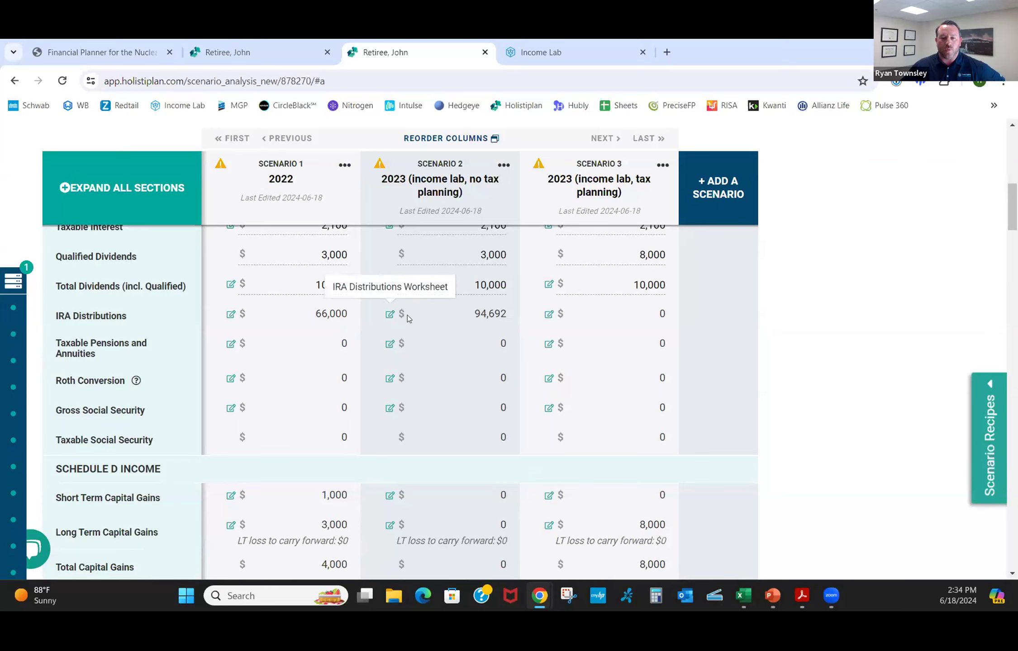
pyautogui.click(390, 316)
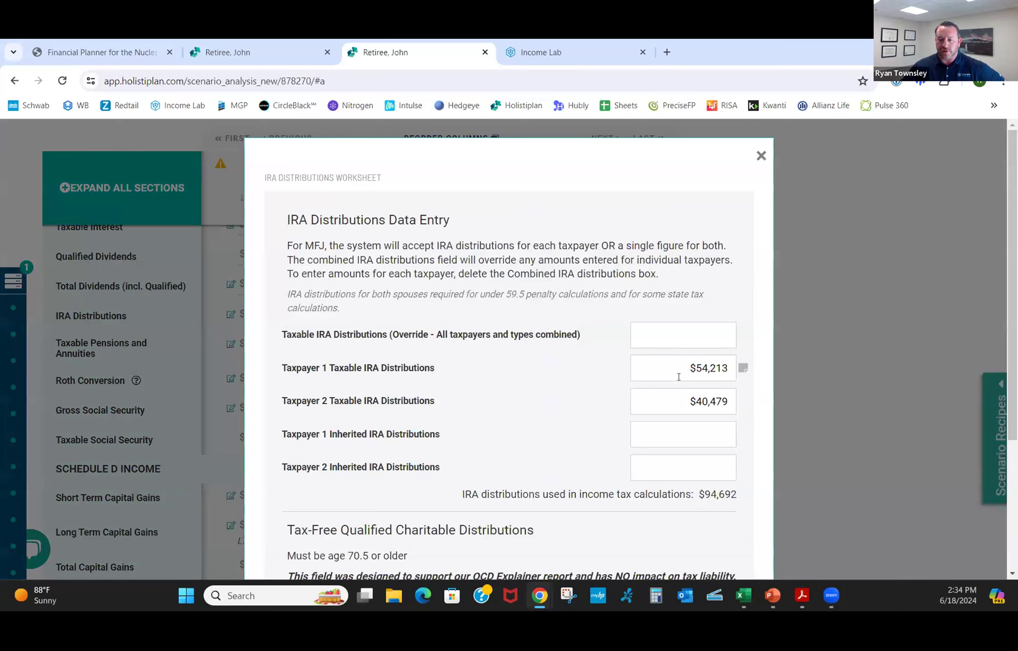
pyautogui.click(762, 161)
# Step: Switch to Income Lab, show the Spending Capacity details as annual amounts and check the IRA and taxable account withdrawals
pyautogui.click(608, 59)
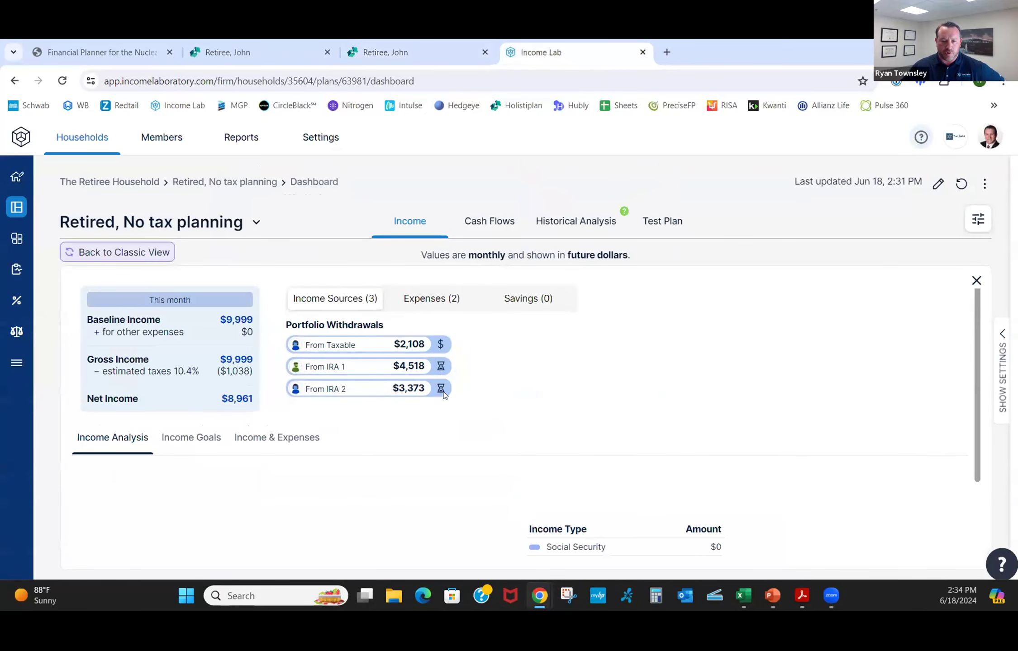
pyautogui.click(973, 219)
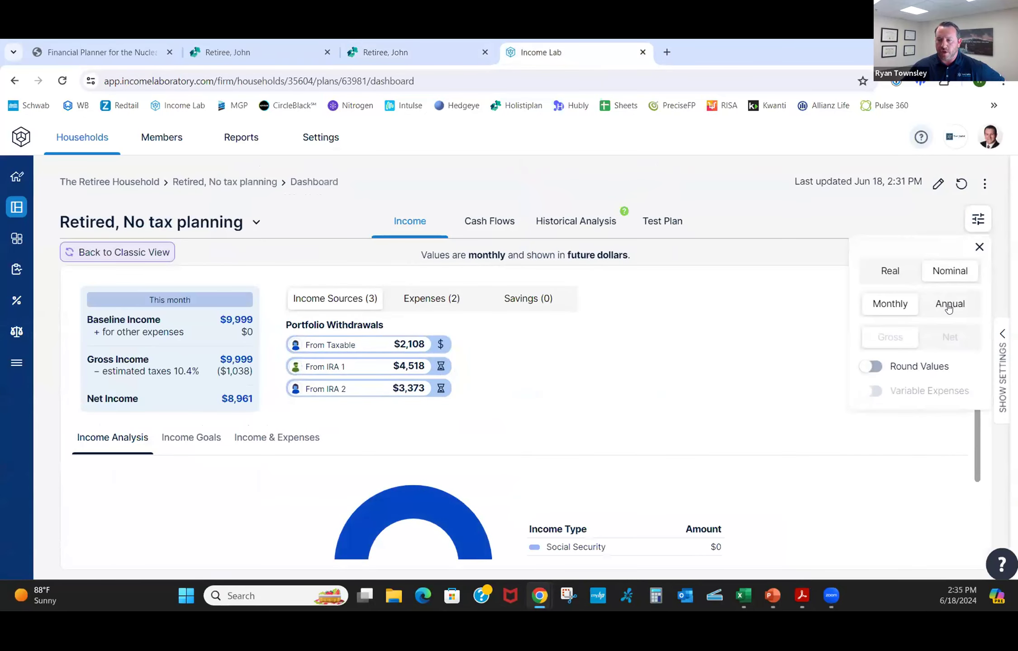
pyautogui.click(949, 303)
pyautogui.moveTo(386, 366); pyautogui.dragTo(426, 389)
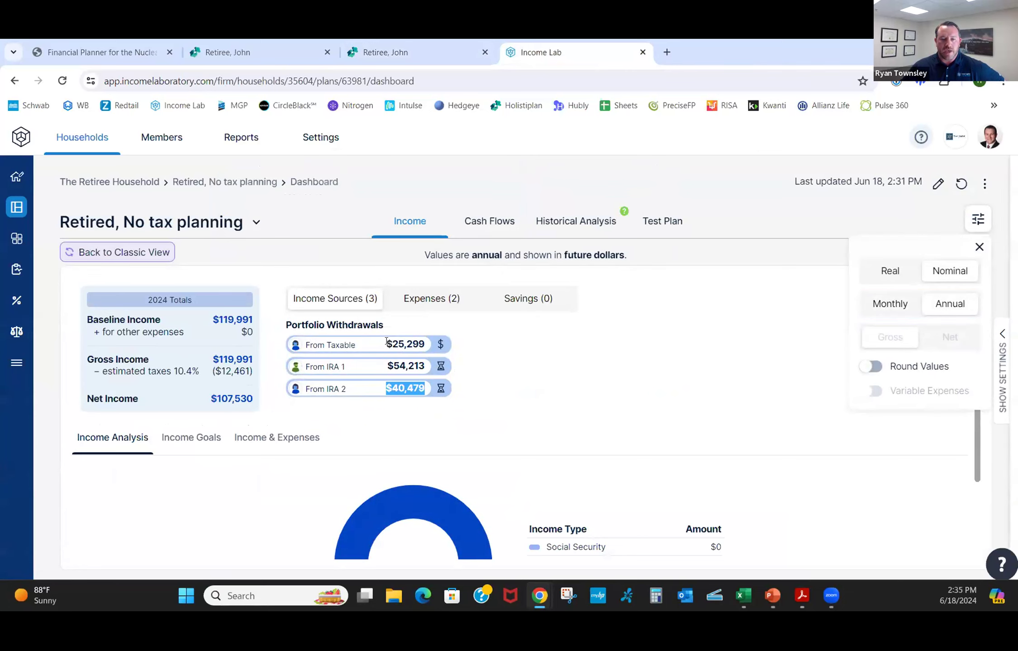
pyautogui.moveTo(386, 344); pyautogui.dragTo(426, 344)
# Step: Switch back to Holistiplan and examine the capital gains, total income and standard deduction of the no tax planning scenario
pyautogui.click(385, 52)
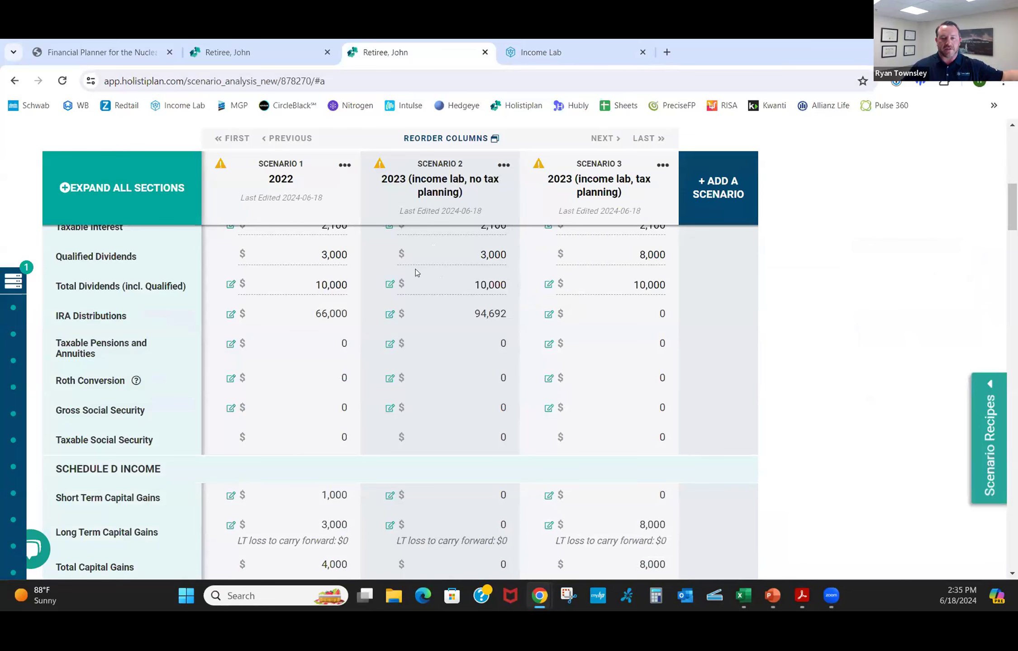
pyautogui.scroll(-3, 425, 326)
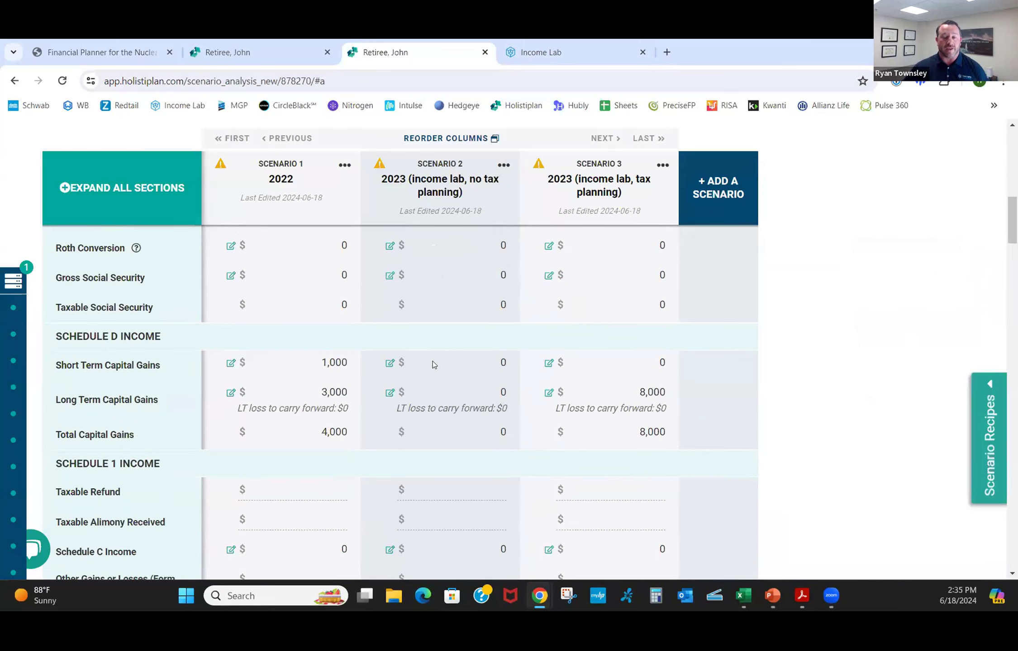
pyautogui.scroll(-10, 430, 372)
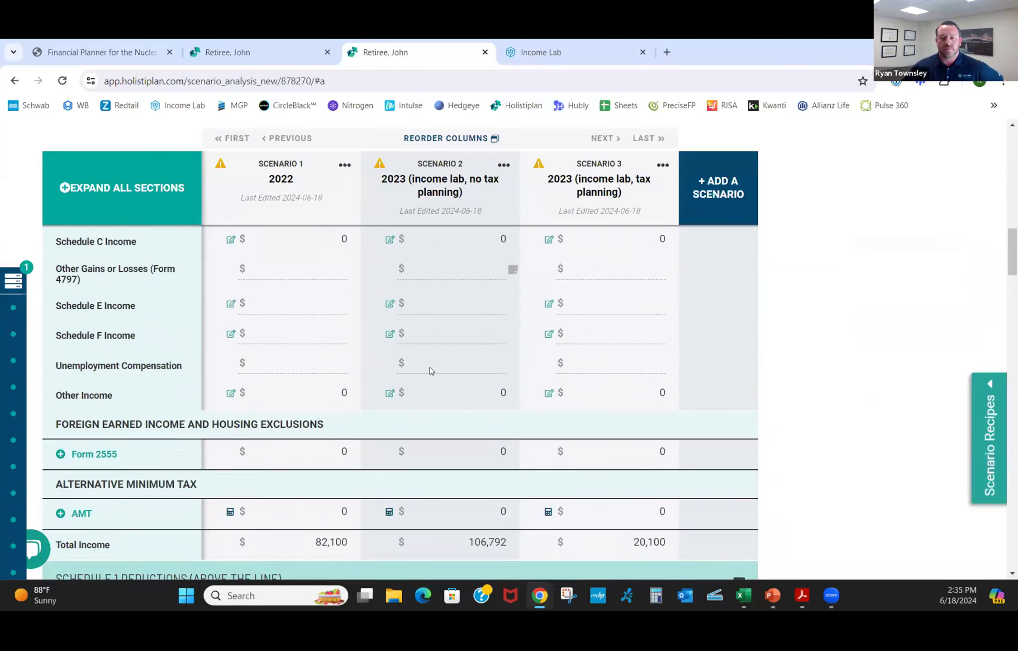
pyautogui.scroll(-3, 430, 370)
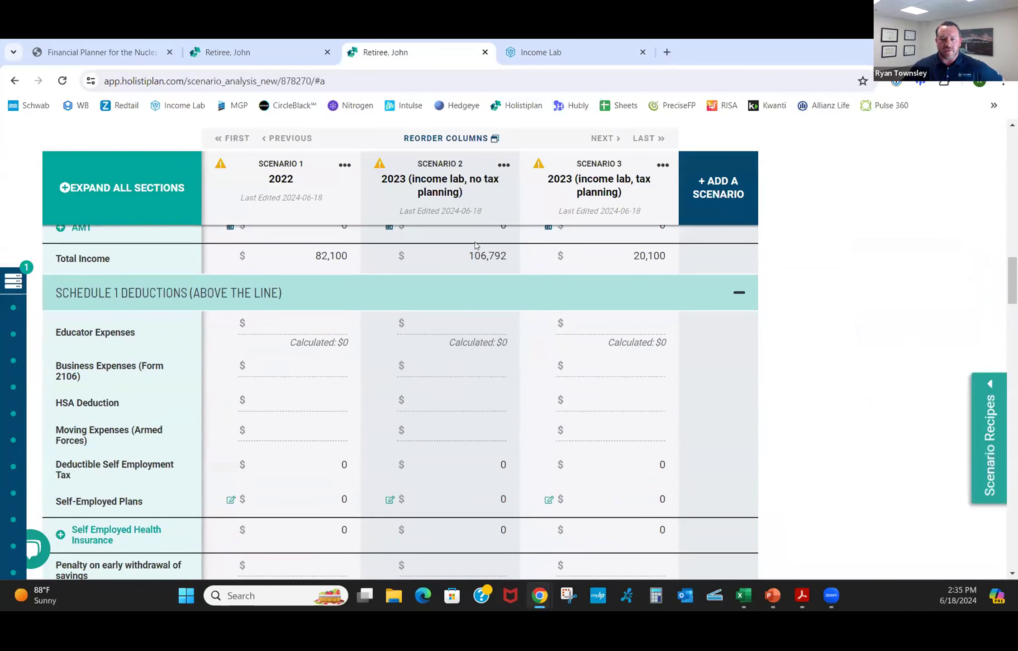
pyautogui.moveTo(471, 255); pyautogui.dragTo(511, 268)
pyautogui.scroll(-10, 469, 339)
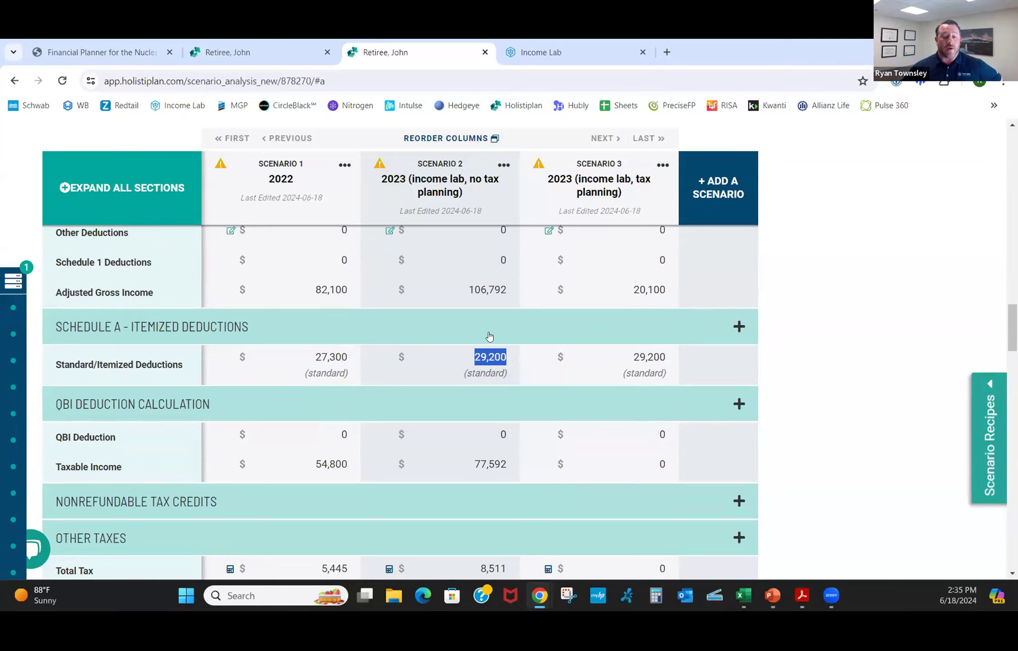
# Step: Examine the no tax planning scenario's taxable income, total tax, marginal bracket and effective rate
pyautogui.scroll(-3, 481, 356)
pyautogui.scroll(-2, 482, 358)
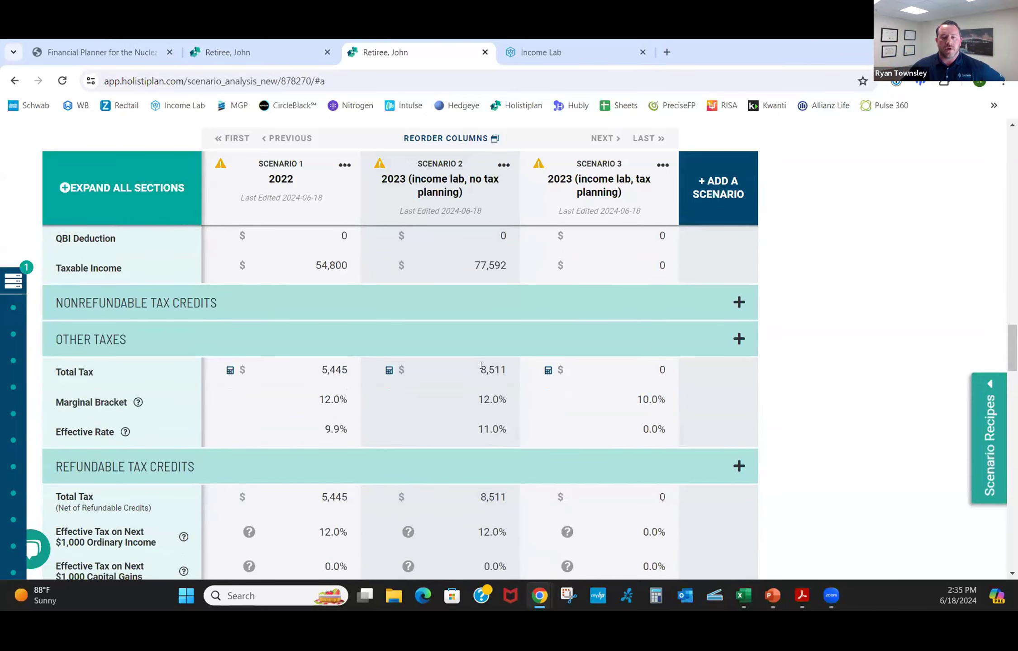
pyautogui.moveTo(481, 370); pyautogui.dragTo(511, 392)
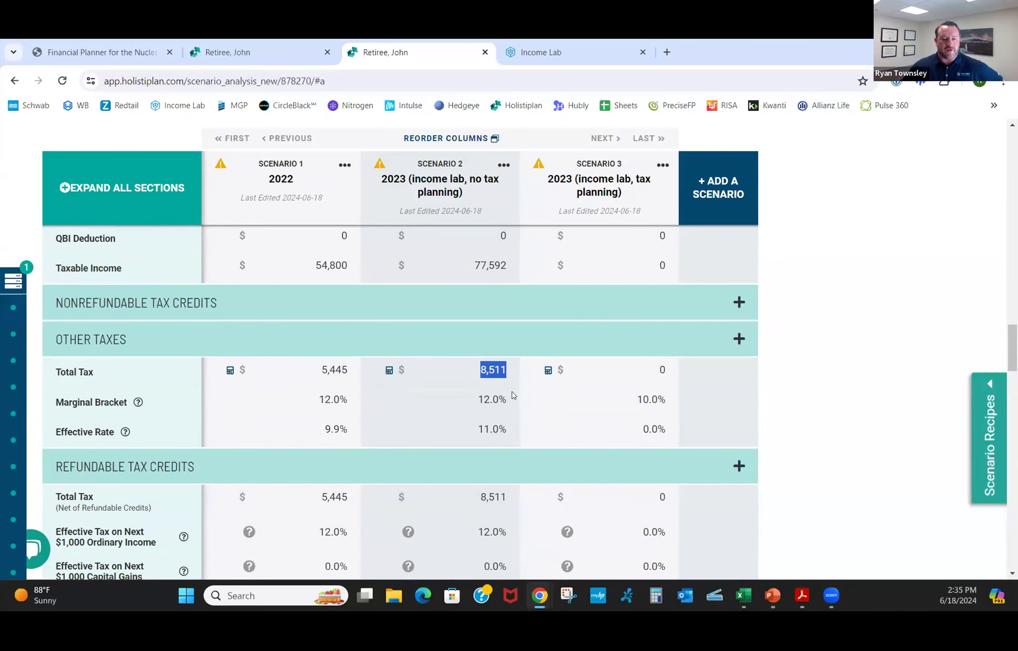
pyautogui.scroll(-3, 511, 392)
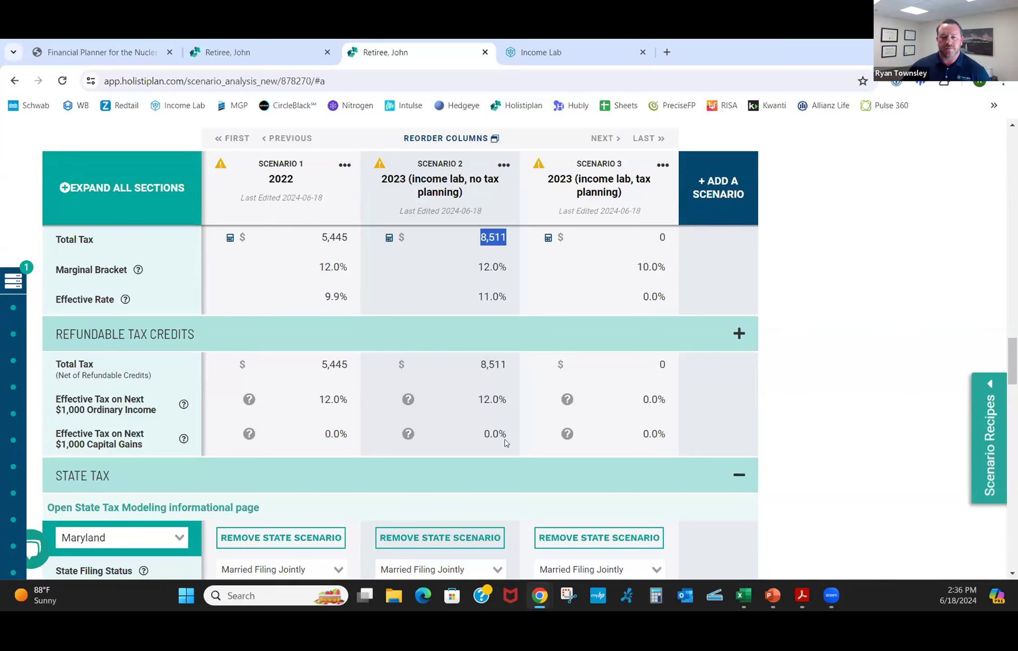
pyautogui.scroll(8, 419, 407)
pyautogui.scroll(-6, 481, 386)
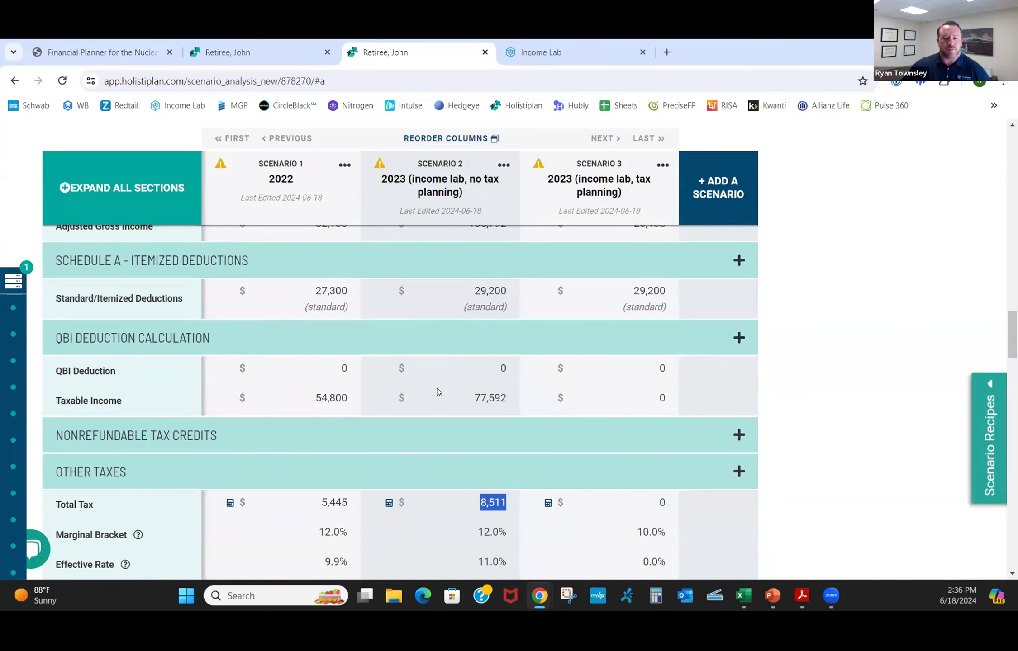
# Step: Switch to Income Lab, show the plan's amounts as monthly values and check the baseline and net income
pyautogui.click(572, 43)
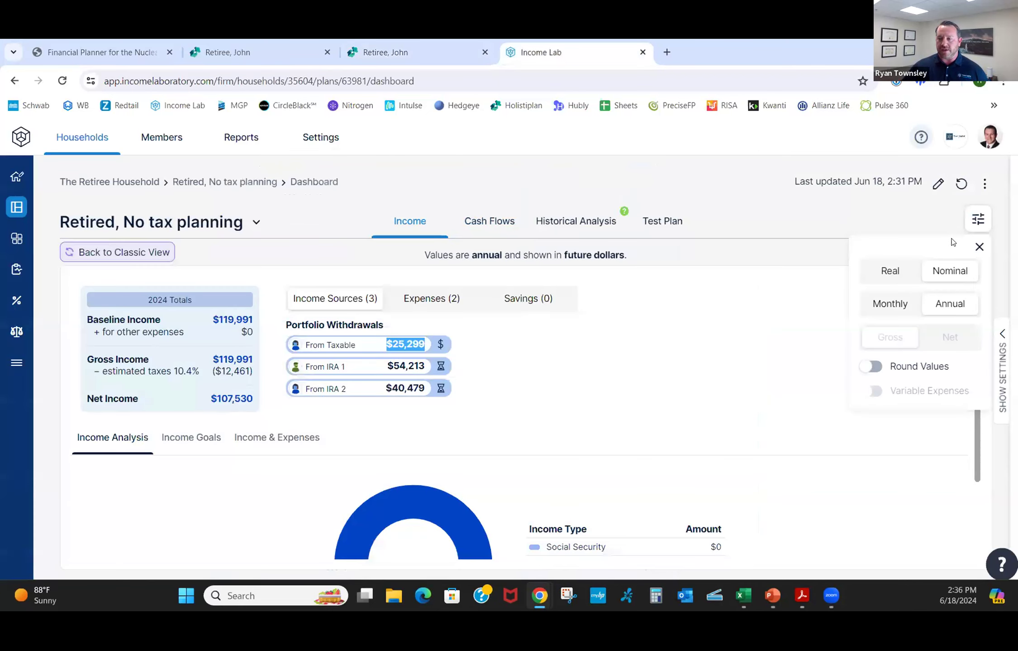
pyautogui.click(890, 304)
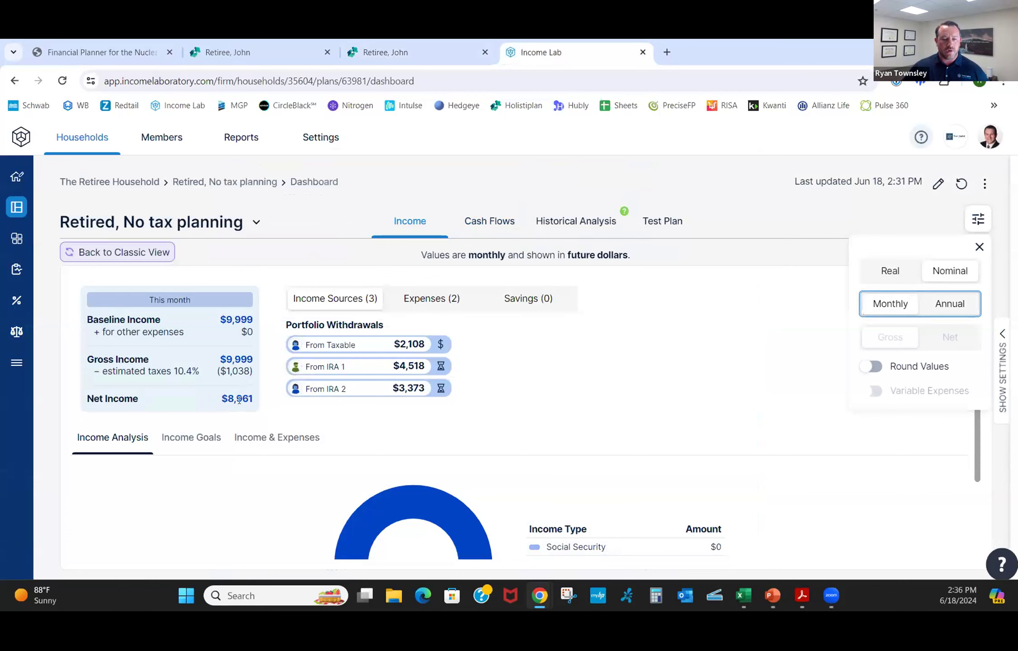
pyautogui.click(402, 45)
pyautogui.click(574, 43)
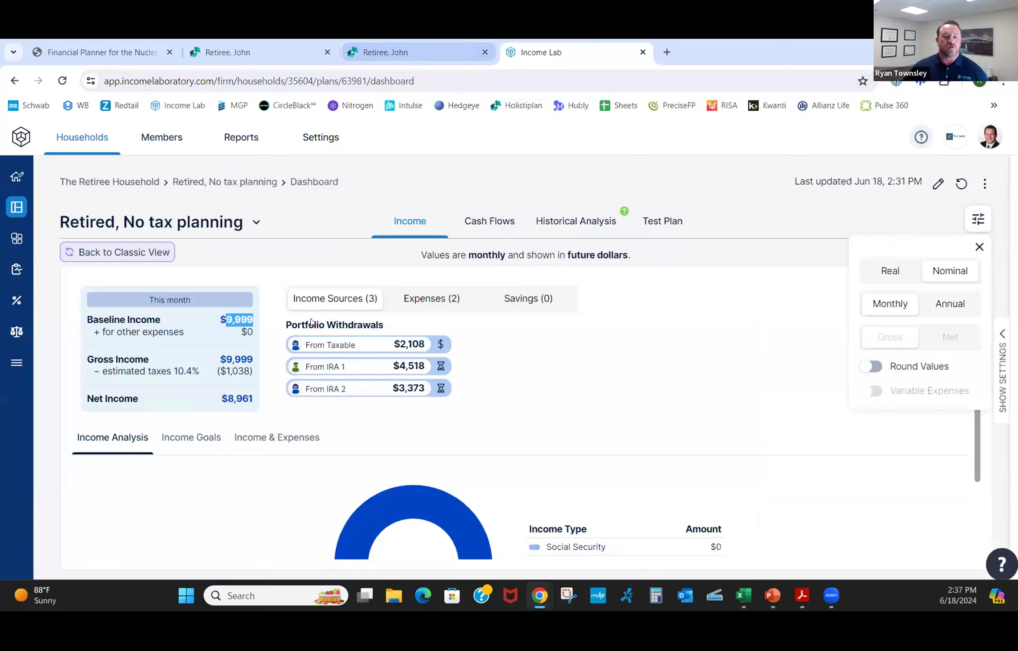
pyautogui.moveTo(221, 399); pyautogui.dragTo(258, 400)
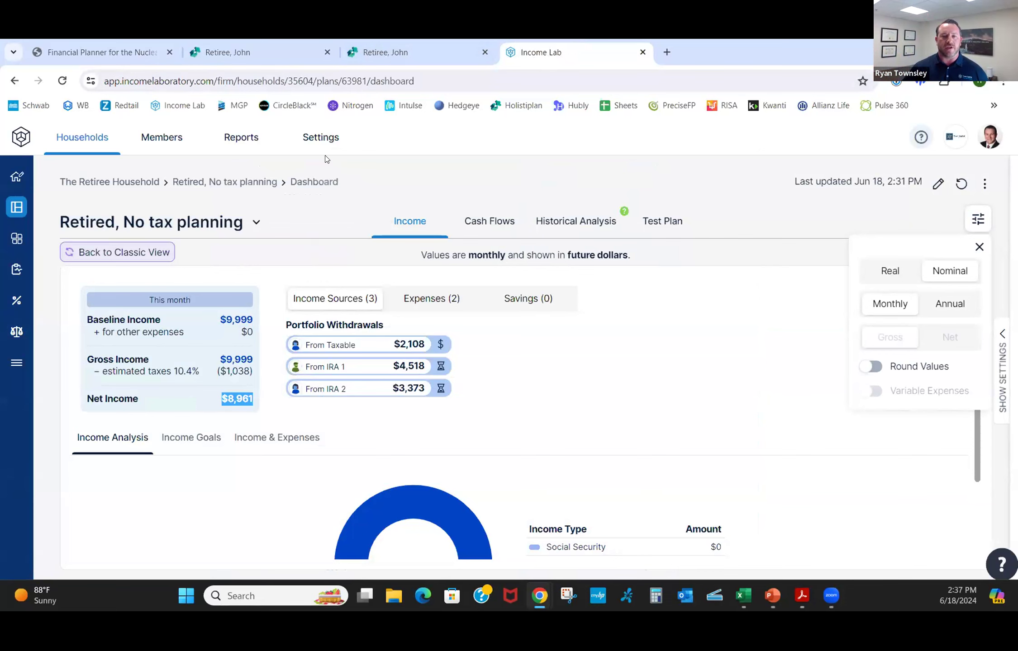
# Step: Switch back to Holistiplan and review the no tax planning scenario's total tax net of refundable credits and its income entries
pyautogui.click(396, 45)
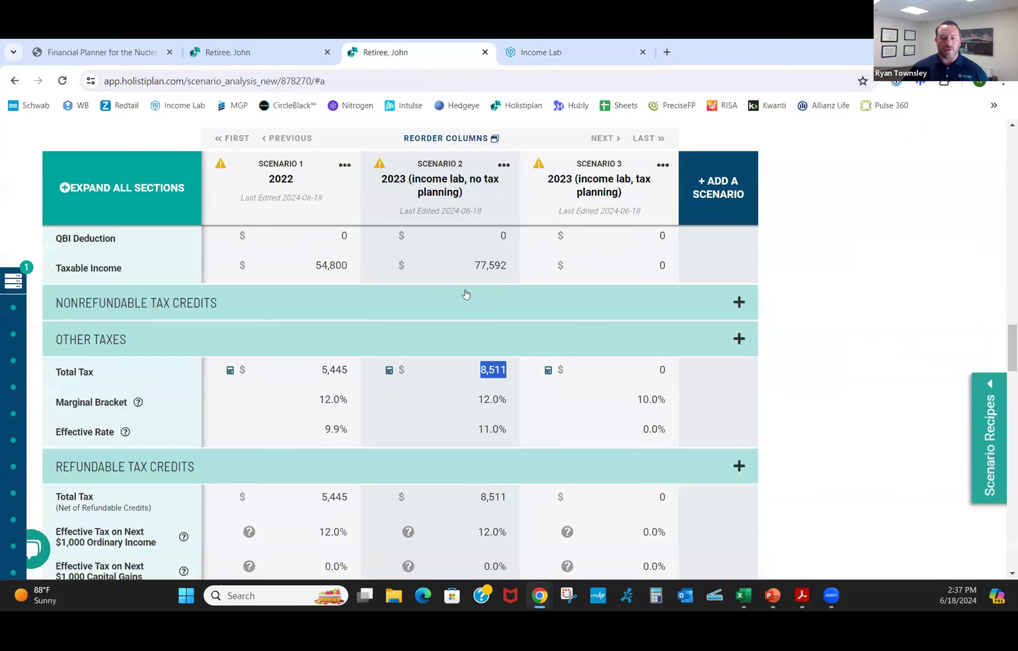
pyautogui.scroll(-3, 466, 293)
pyautogui.doubleClick(494, 365)
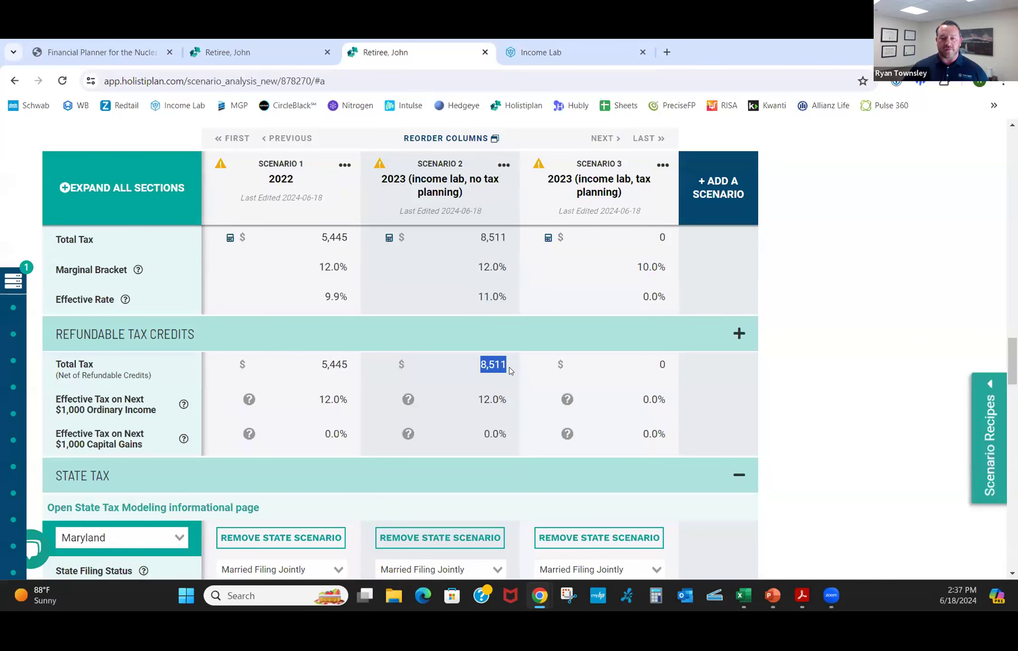
pyautogui.scroll(-1, 507, 385)
pyautogui.scroll(1, 499, 425)
pyautogui.scroll(7, 407, 371)
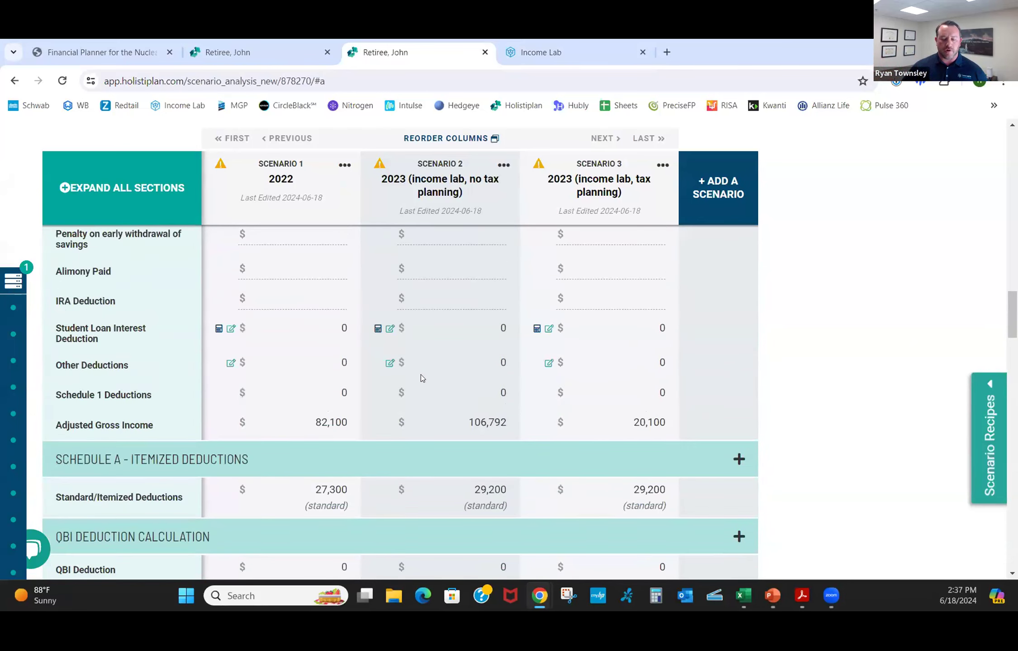
pyautogui.scroll(3, 420, 379)
pyautogui.scroll(15, 427, 388)
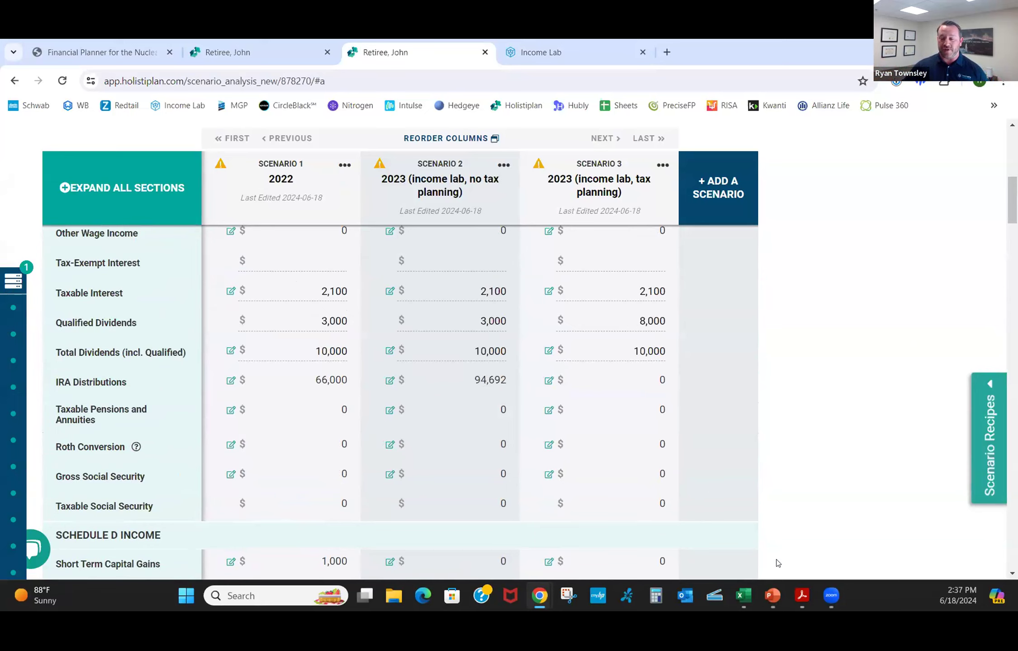
# Step: Switch to the Tax Bucket Graphic workbook in Excel and set the income on the MFJ (2024) sheet to $50,000
pyautogui.moveTo(743, 595)
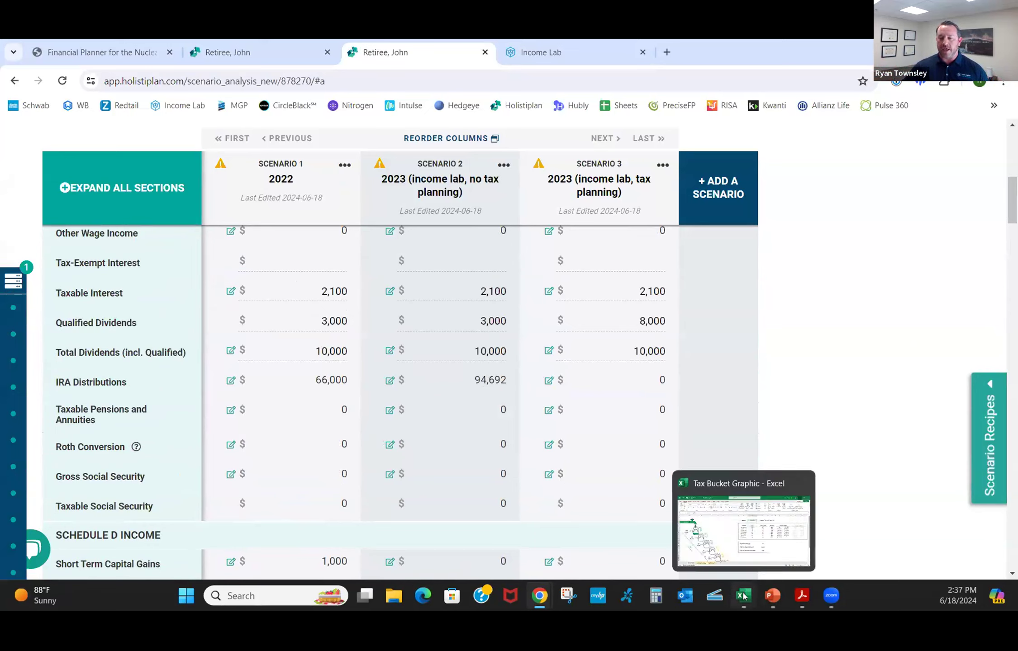
pyautogui.click(743, 595)
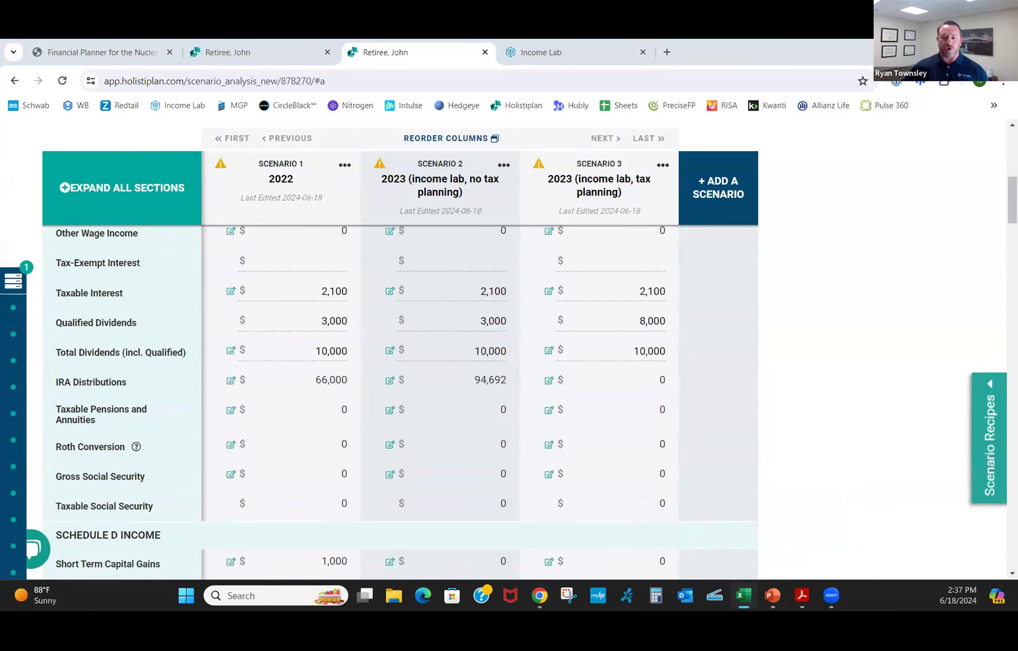
pyautogui.moveTo(1017, 154); pyautogui.dragTo(911, 154)
pyautogui.doubleClick(911, 154)
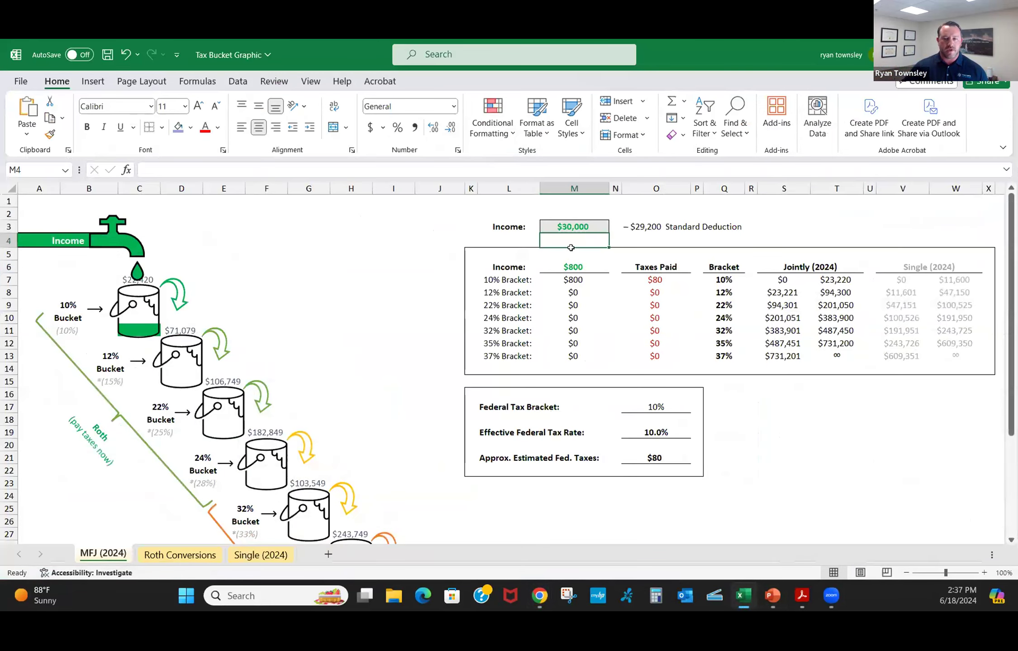
pyautogui.click(586, 224)
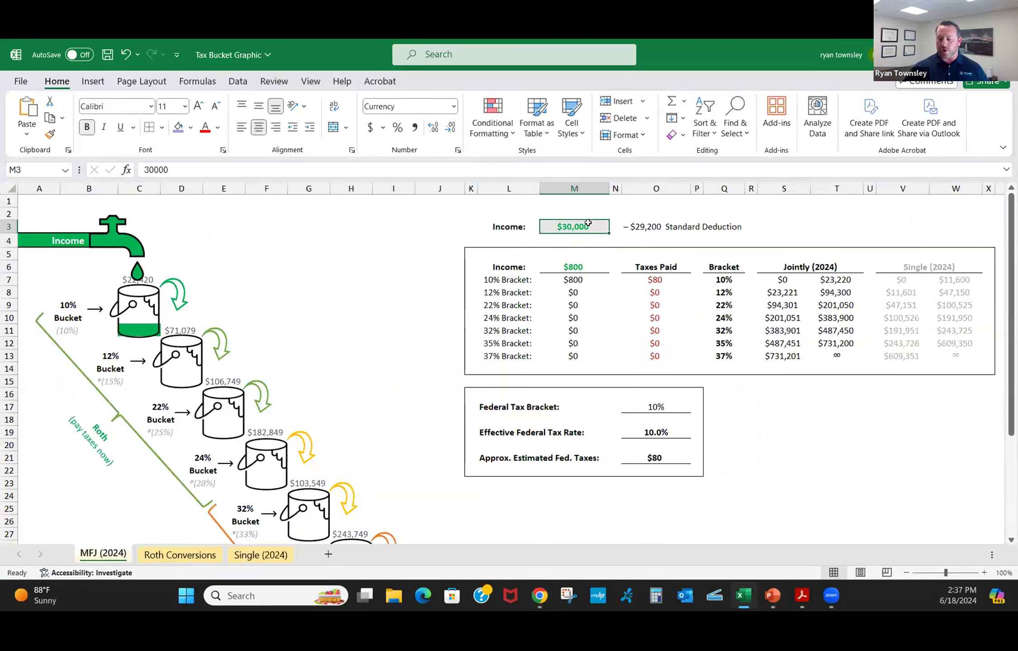
pyautogui.write('50,00')
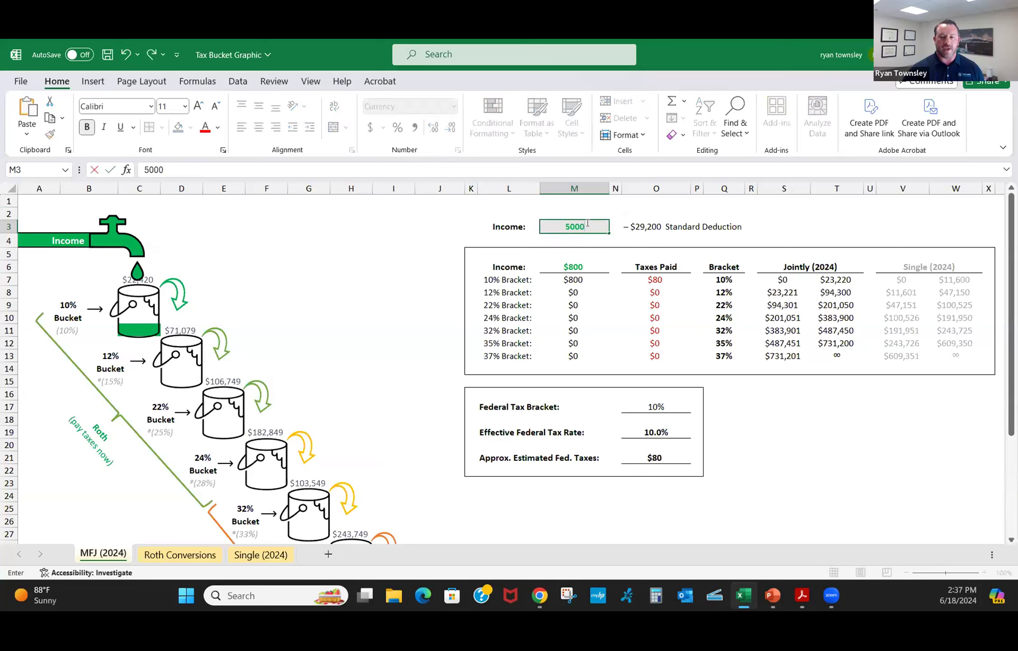
pyautogui.write('0')
pyautogui.press('Return')
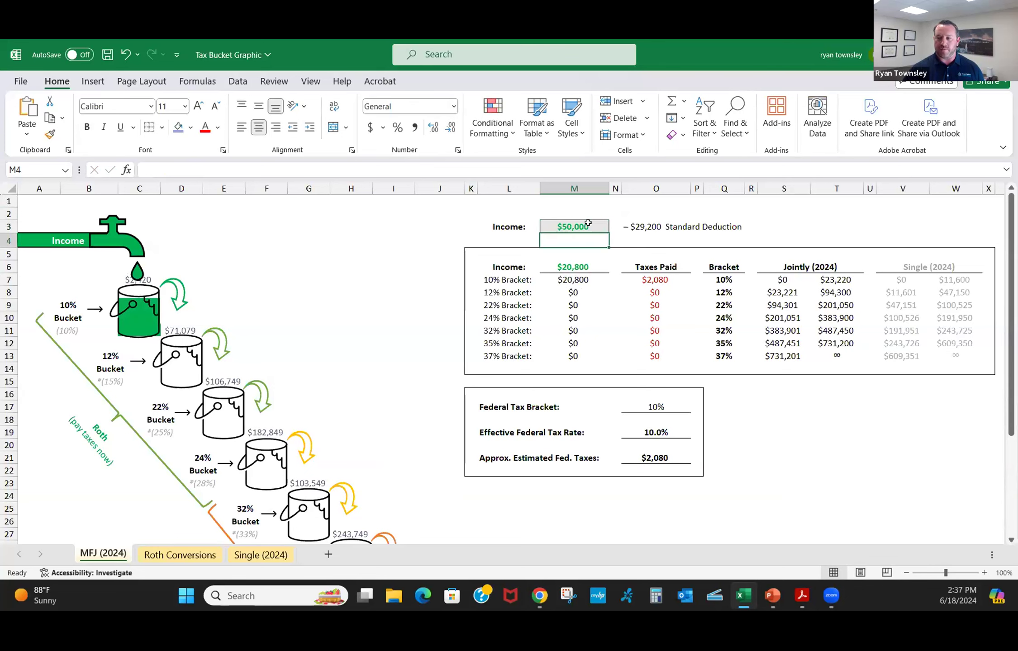
# Step: Enter 60000 in the cell below the income and set the income itself to $75,000
pyautogui.write('60000')
pyautogui.press('Return')
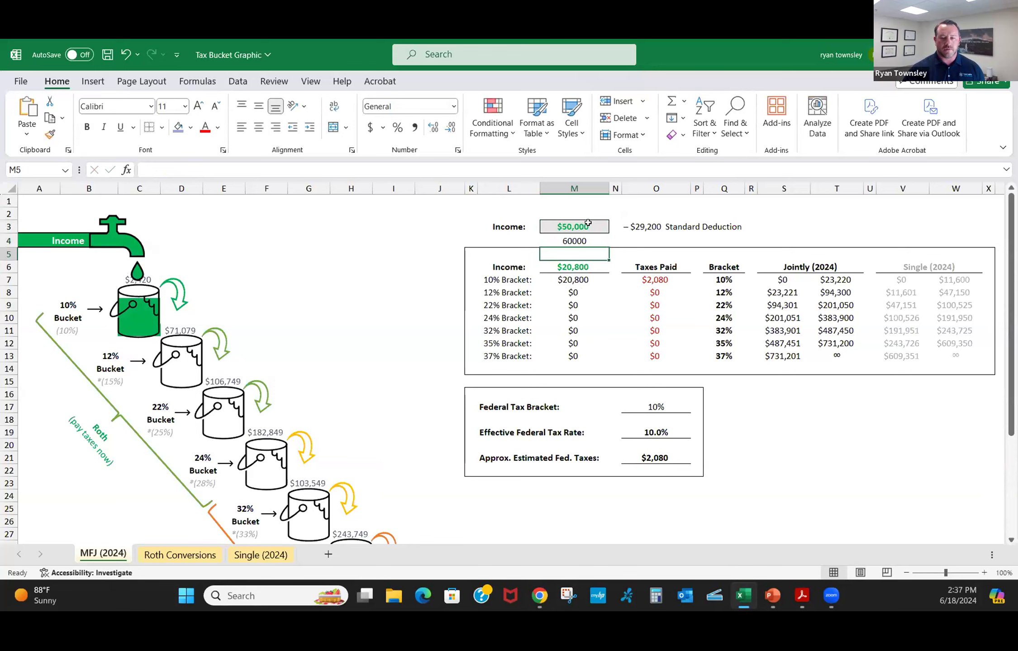
pyautogui.click(552, 227)
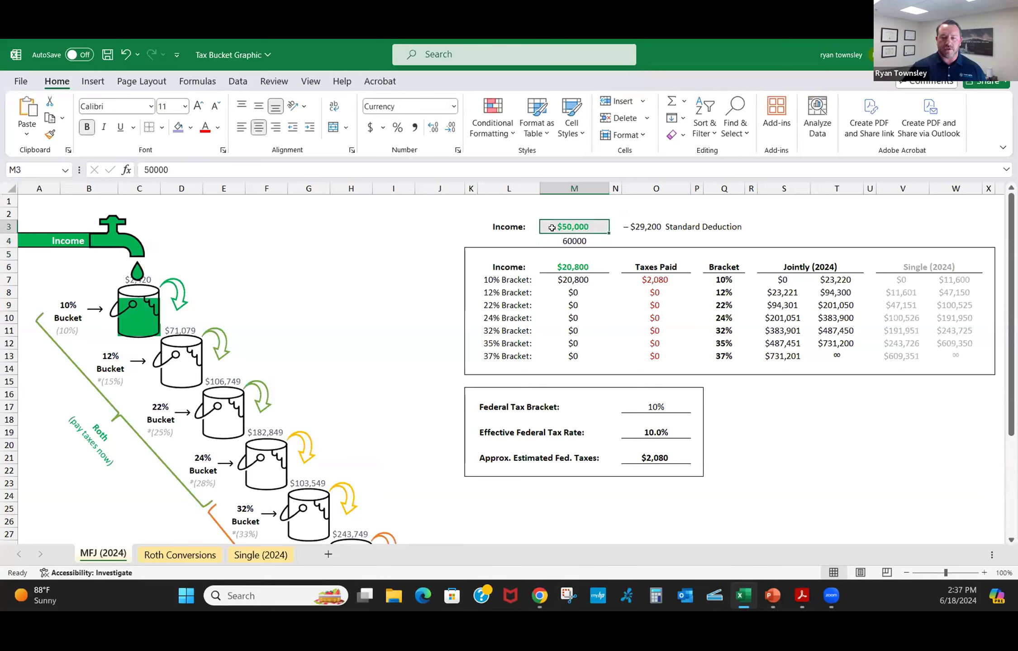
pyautogui.write('75000')
pyautogui.press('Return')
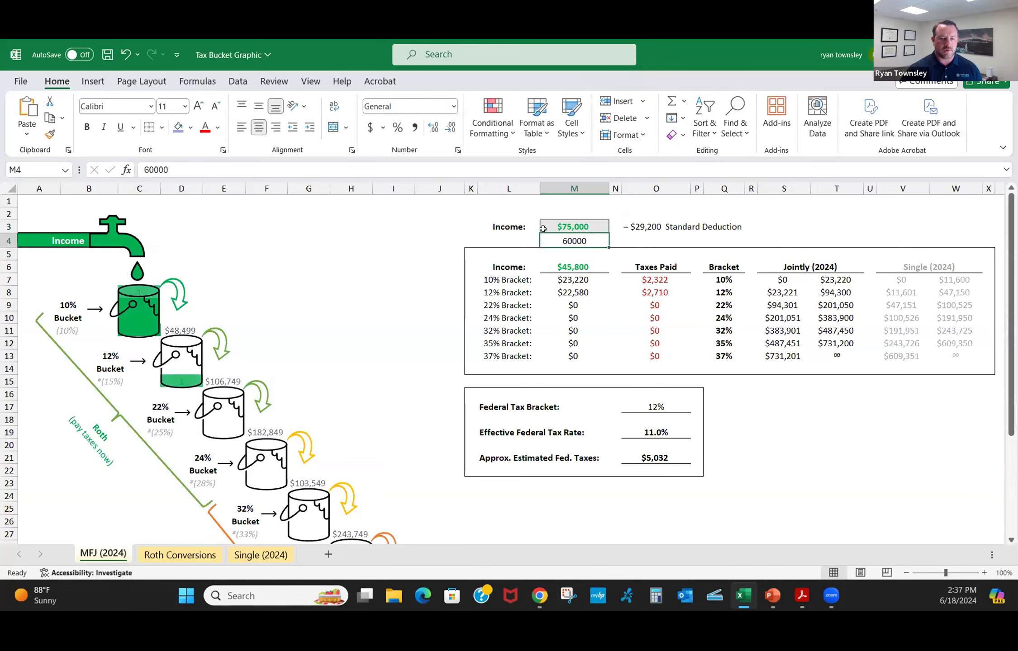
# Step: Set the income on the MFJ (2024) sheet to $100,000
pyautogui.click(567, 224)
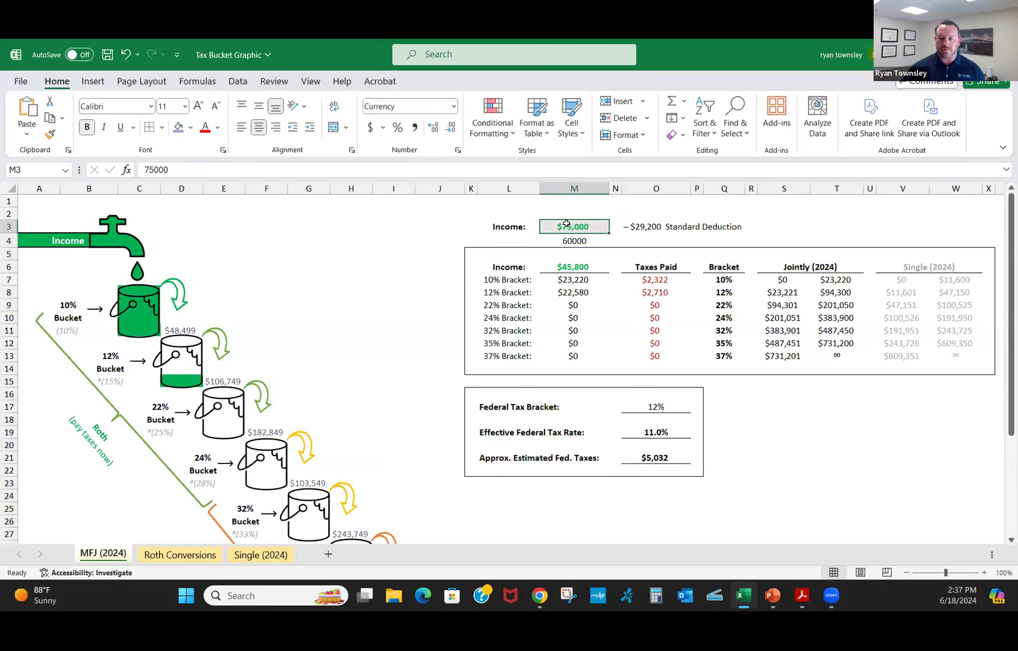
pyautogui.write('100000')
pyautogui.press('Return')
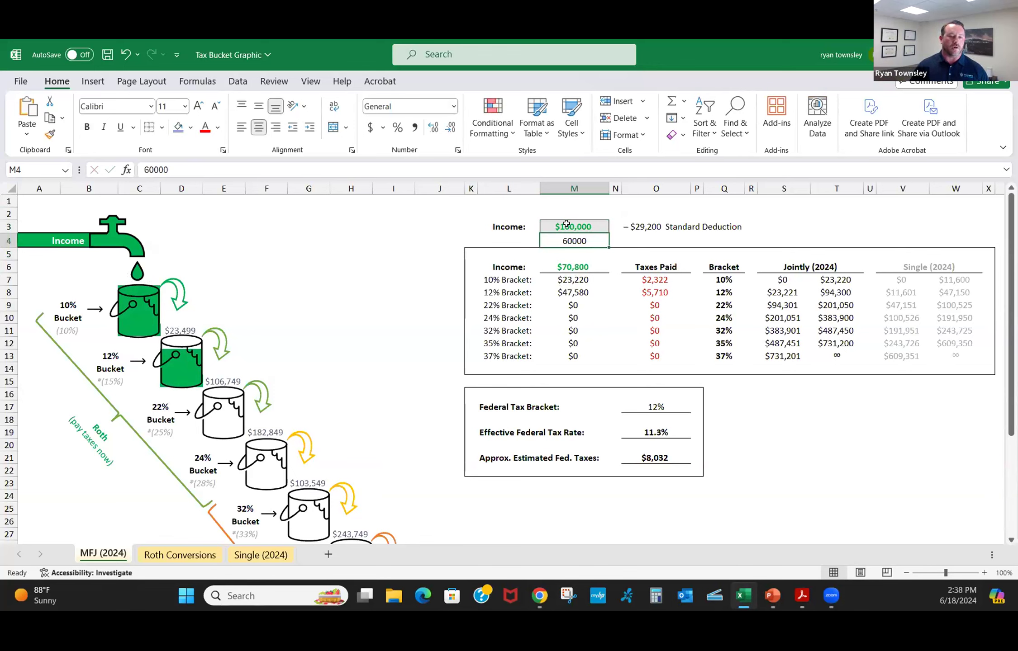
pyautogui.click(588, 229)
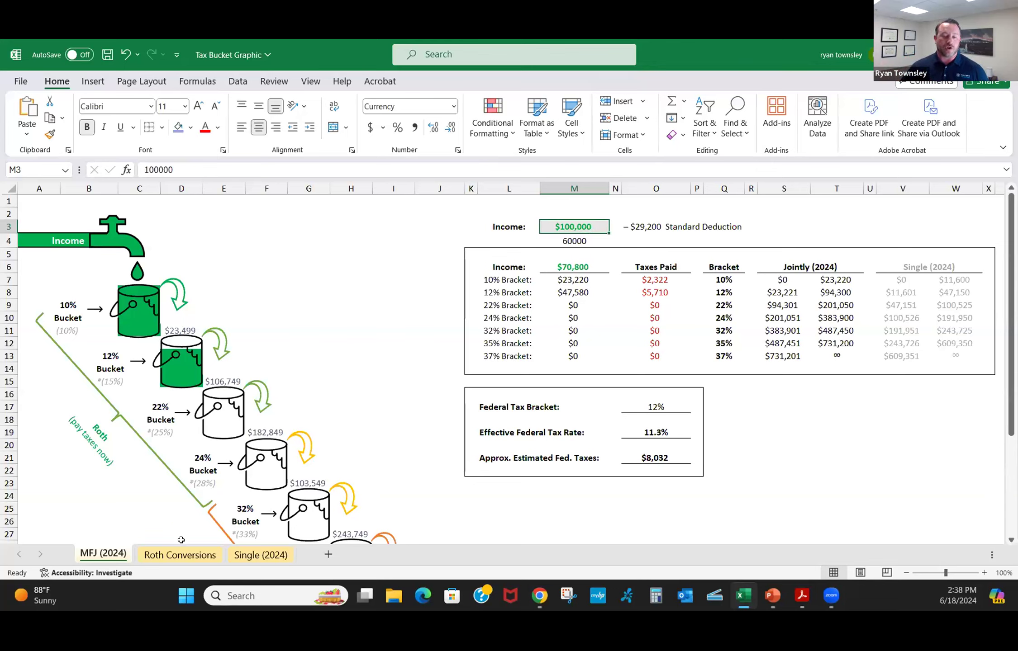
# Step: Examine the taxable and non-taxable sources diagram on the Roth Conversions sheet alongside the MFJ (2024) tax buckets
pyautogui.click(179, 555)
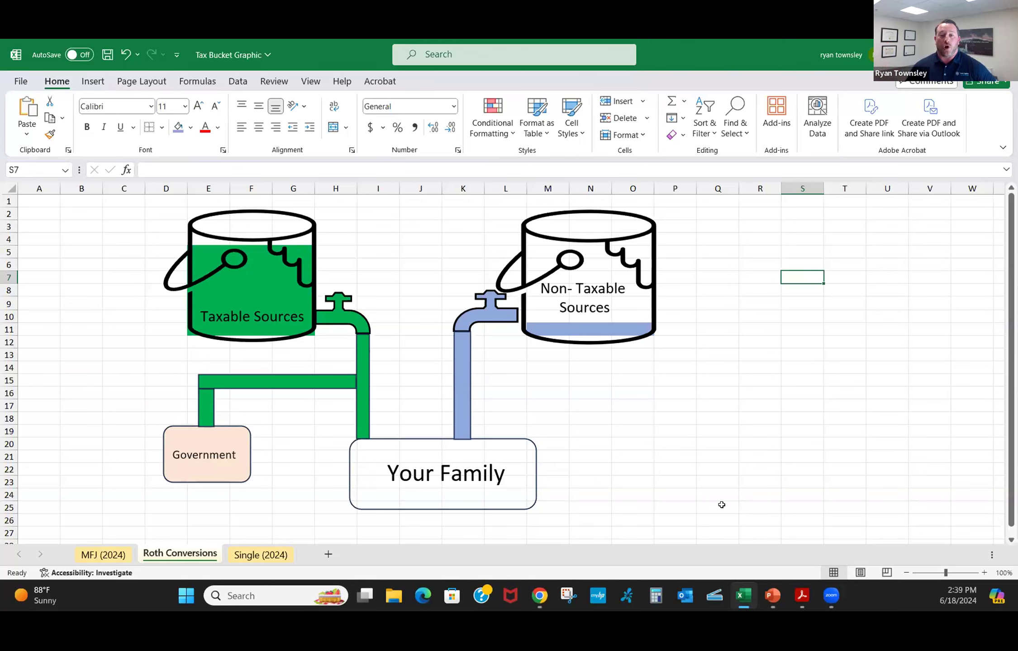
pyautogui.click(104, 553)
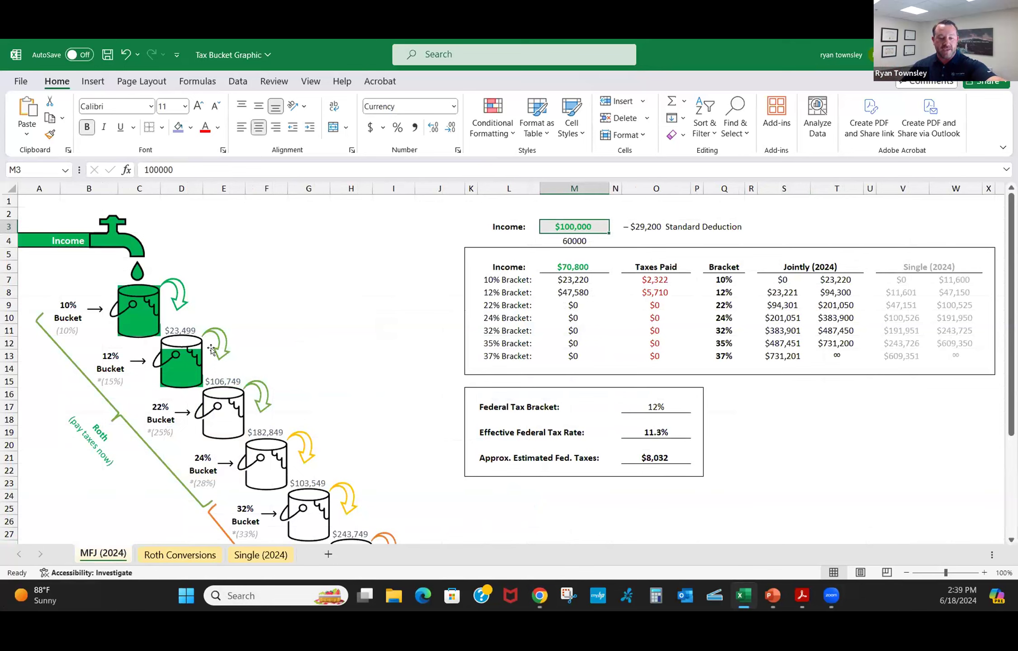
pyautogui.click(180, 555)
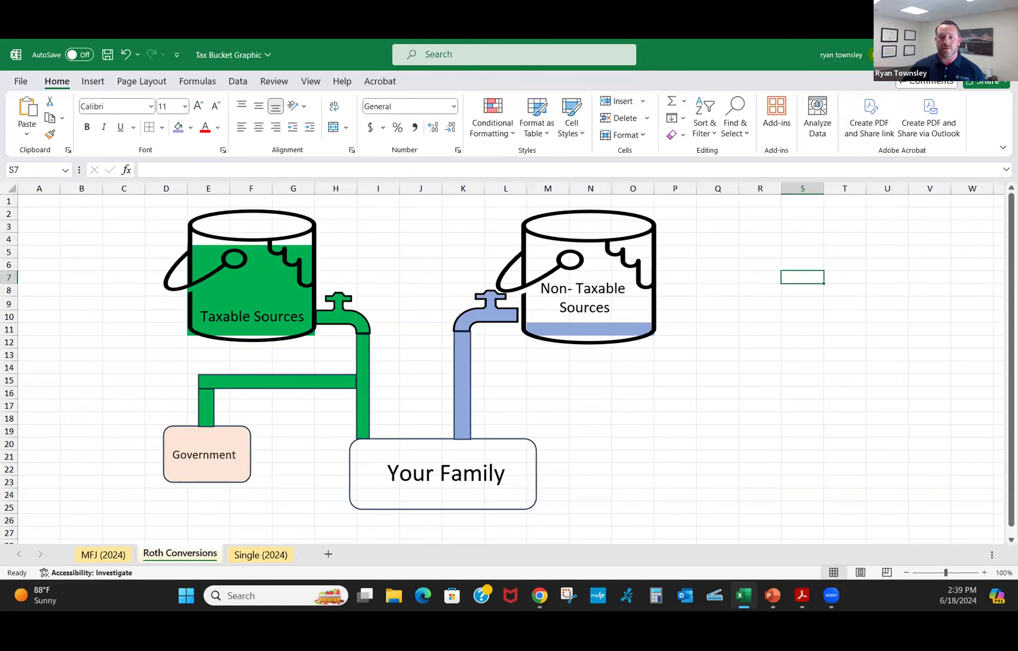
# Step: Switch to Income Lab, open the plan's Tax Lab comparison and examine the total taxes statistics of the two strategies
pyautogui.click(954, 53)
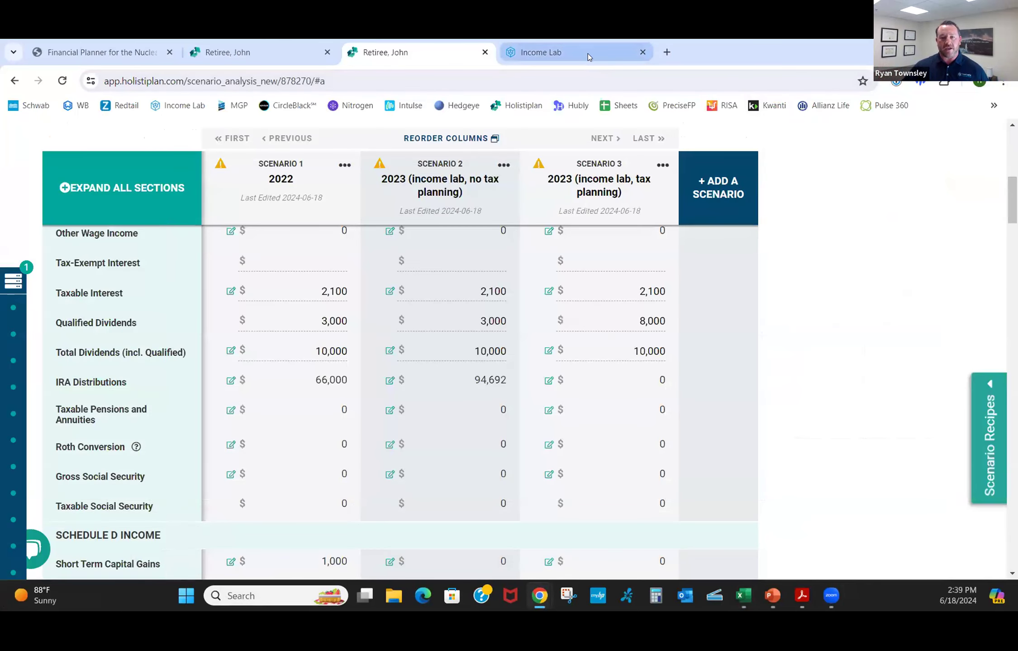
pyautogui.click(589, 51)
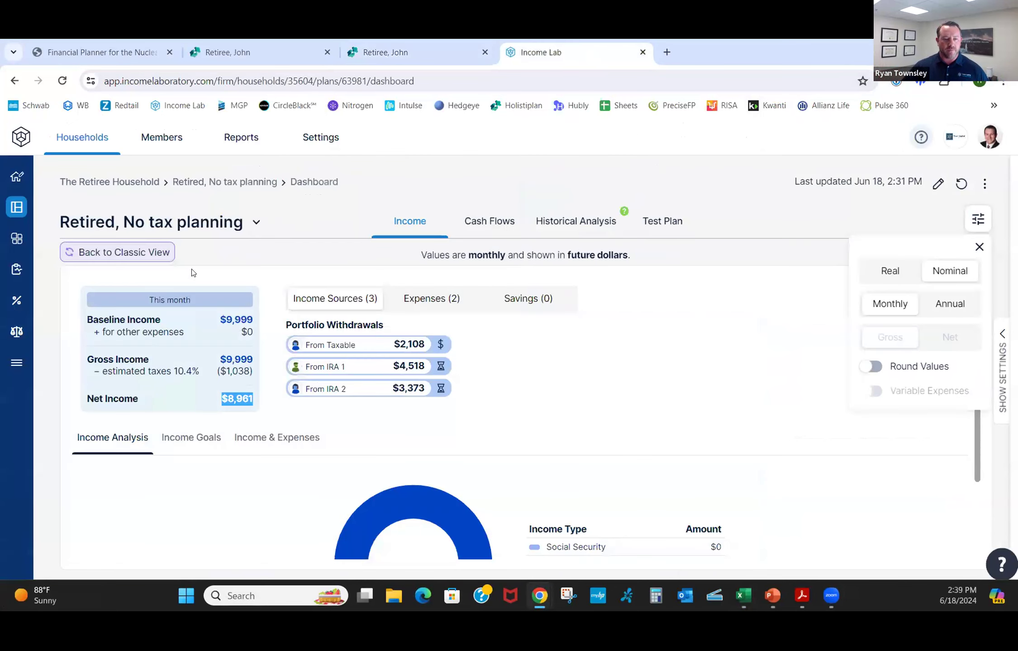
pyautogui.click(16, 301)
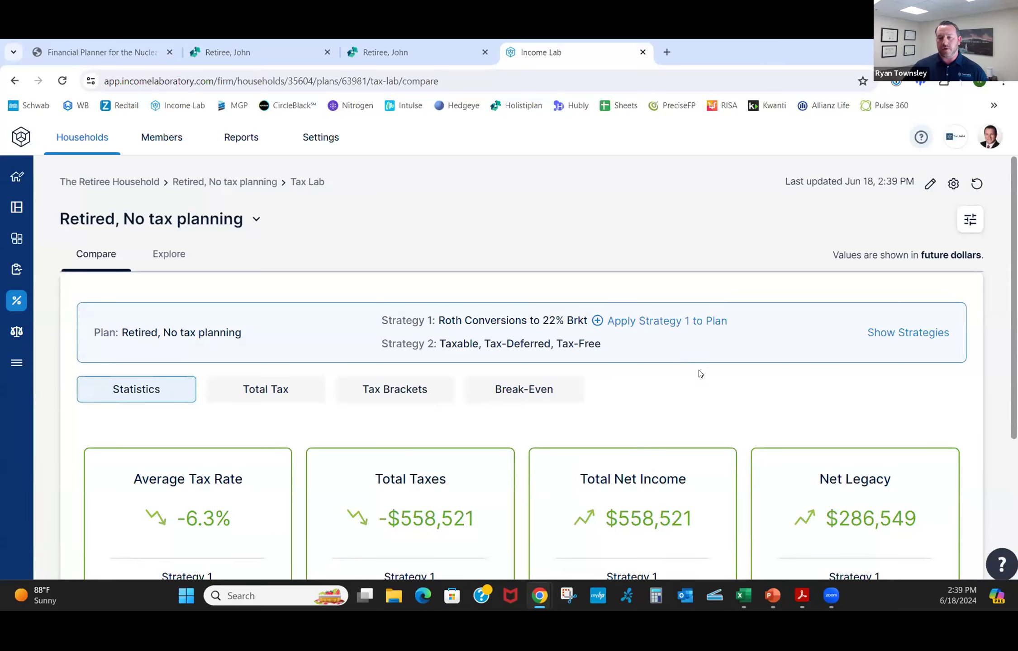
pyautogui.scroll(-1, 697, 367)
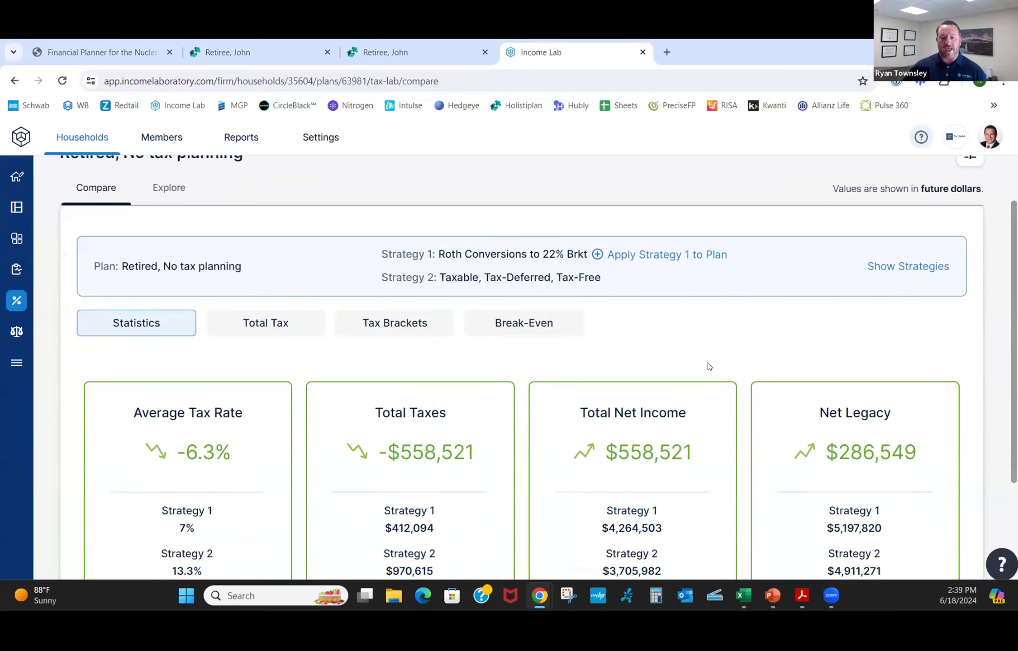
pyautogui.scroll(-1, 707, 362)
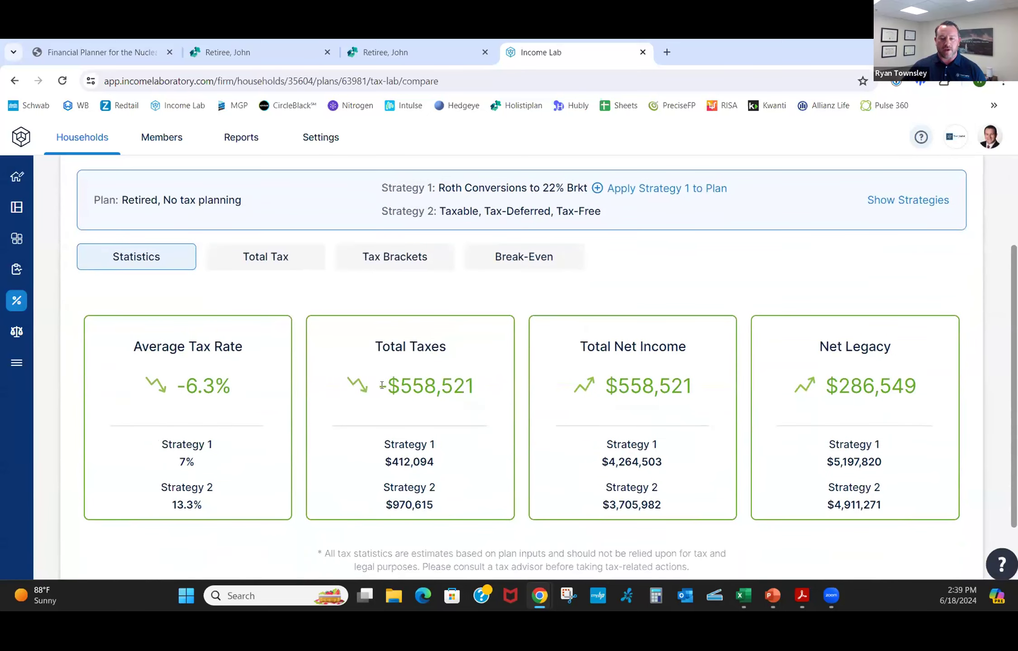
pyautogui.moveTo(381, 385); pyautogui.dragTo(587, 379)
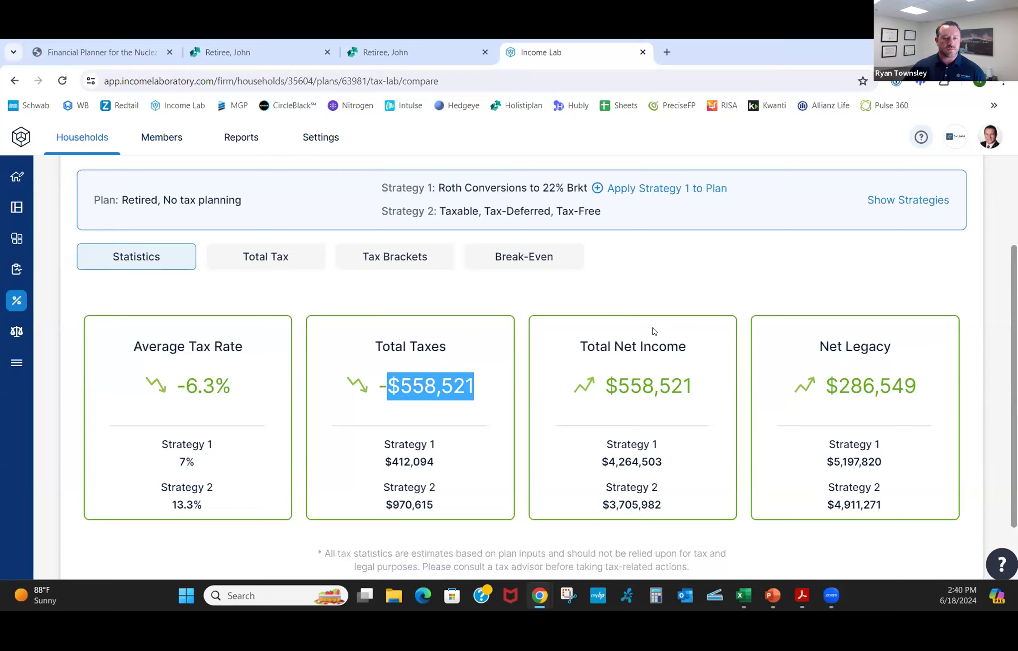
# Step: Examine the Total Tax chart comparing both strategies year by year
pyautogui.scroll(1, 653, 331)
pyautogui.click(306, 327)
pyautogui.scroll(-2, 353, 337)
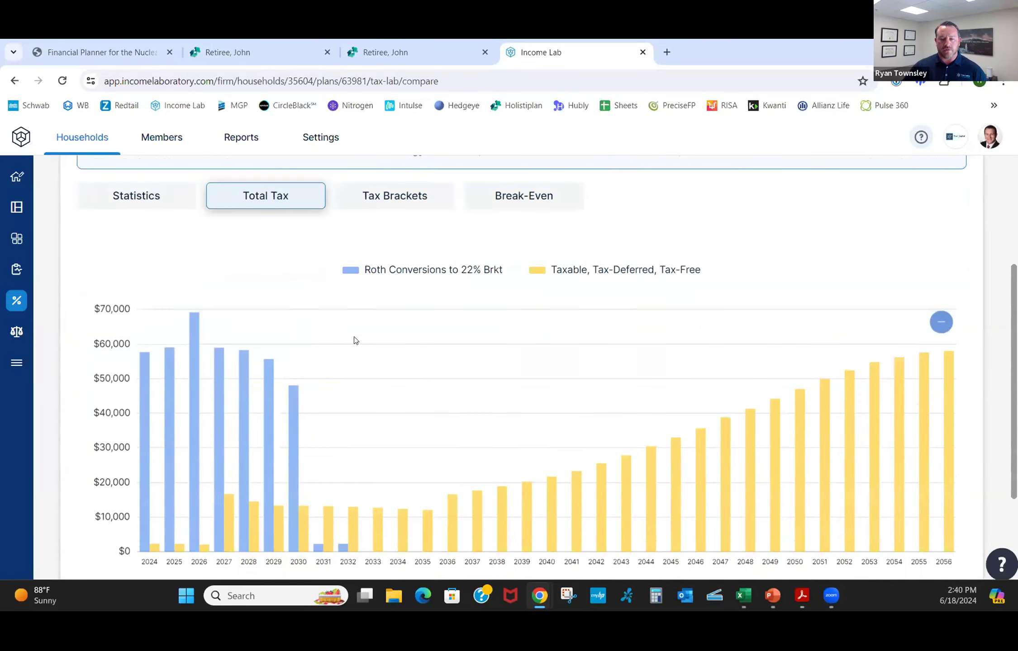
pyautogui.scroll(2, 280, 231)
# Step: Open the Tax Lab's Explore view and review the list of available tax strategies without selecting another one
pyautogui.click(169, 189)
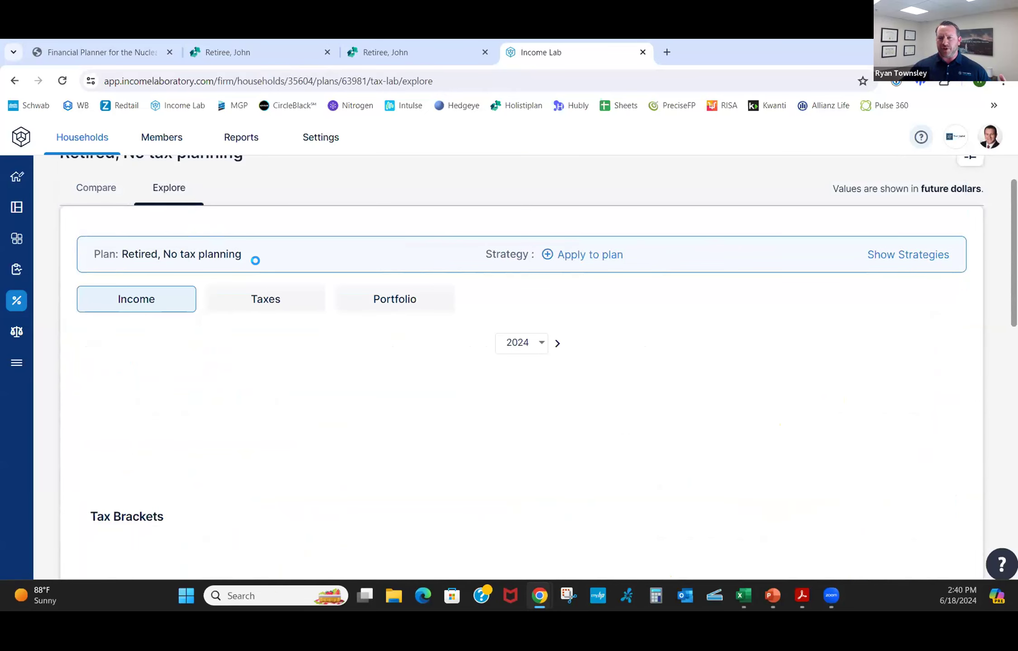
pyautogui.scroll(-2, 174, 355)
pyautogui.scroll(2, 181, 355)
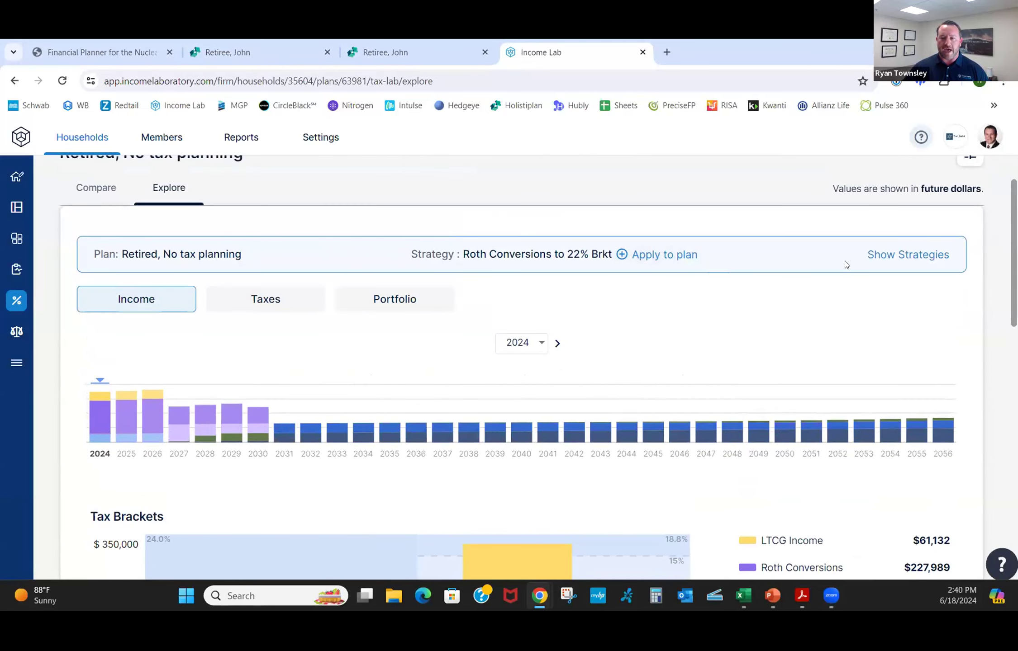
pyautogui.click(892, 260)
pyautogui.scroll(-2, 364, 347)
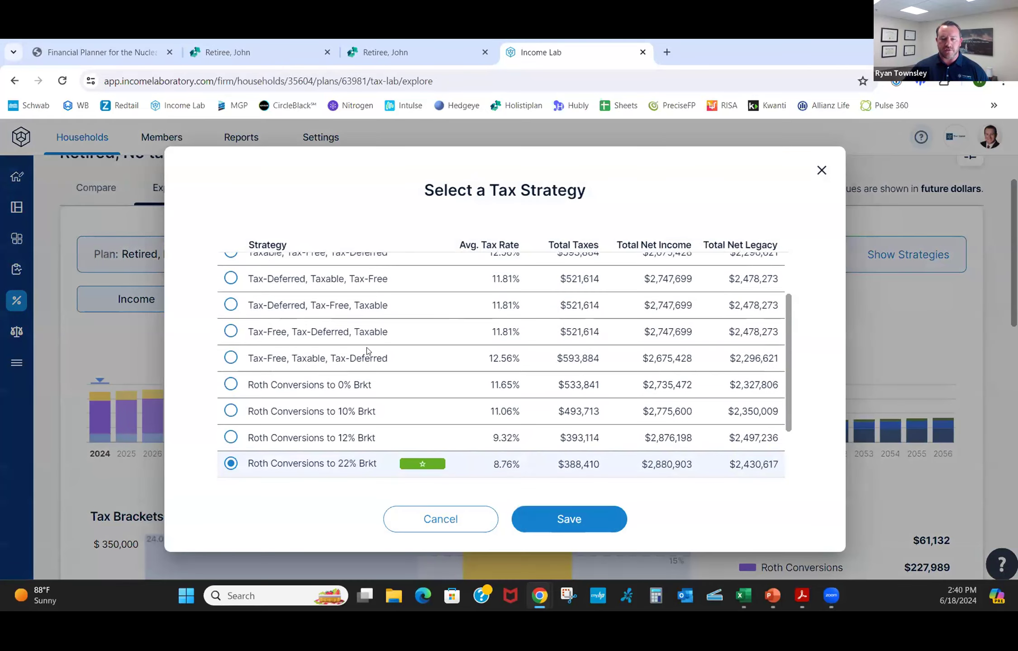
pyautogui.scroll(2, 353, 446)
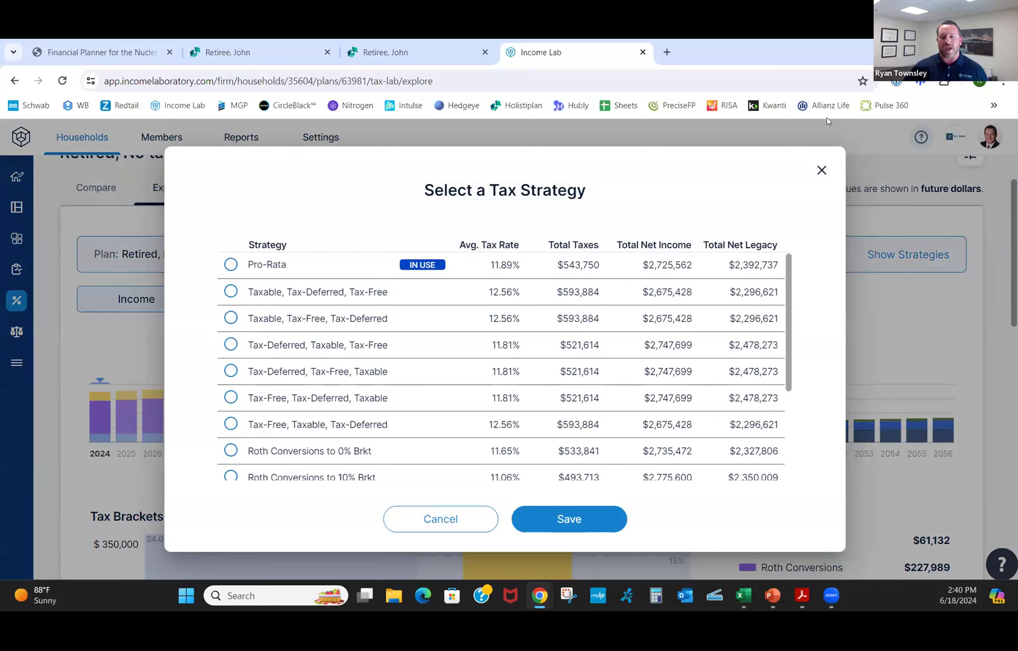
pyautogui.click(821, 174)
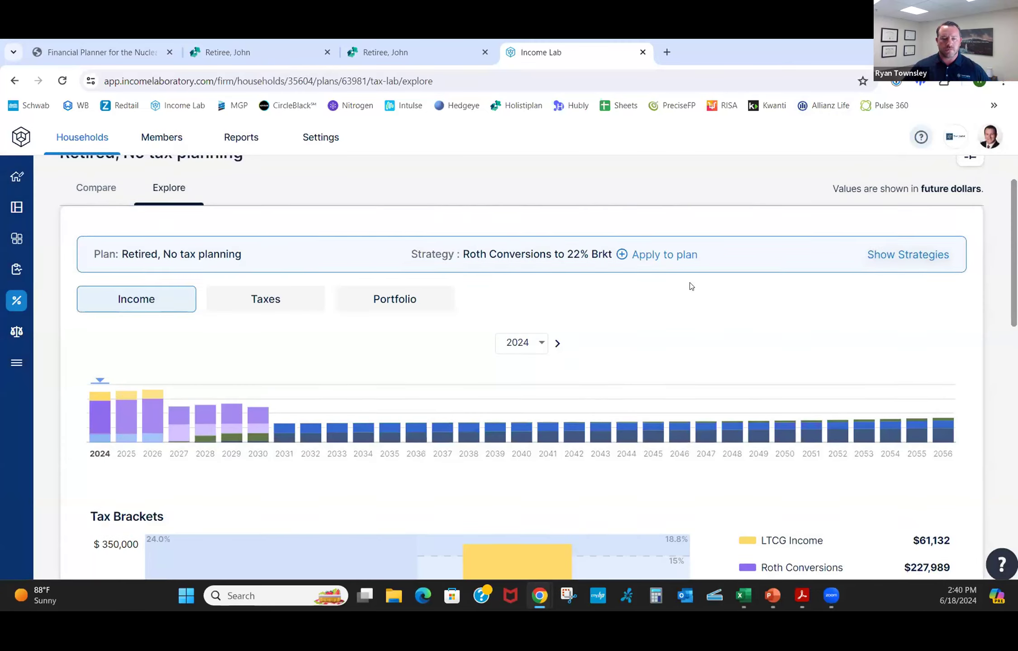
# Step: Step the Income chart for the Roth Conversions to 22% Brkt strategy through 2025 and 2026 and back to 2024
pyautogui.scroll(-1, 691, 286)
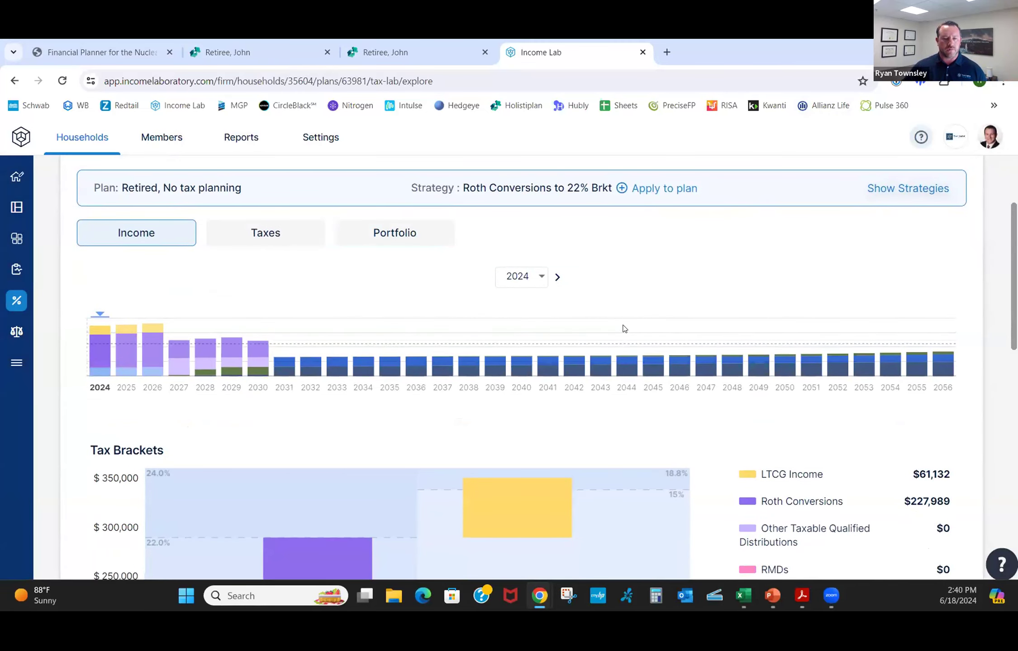
pyautogui.scroll(-2, 624, 329)
pyautogui.scroll(2, 583, 317)
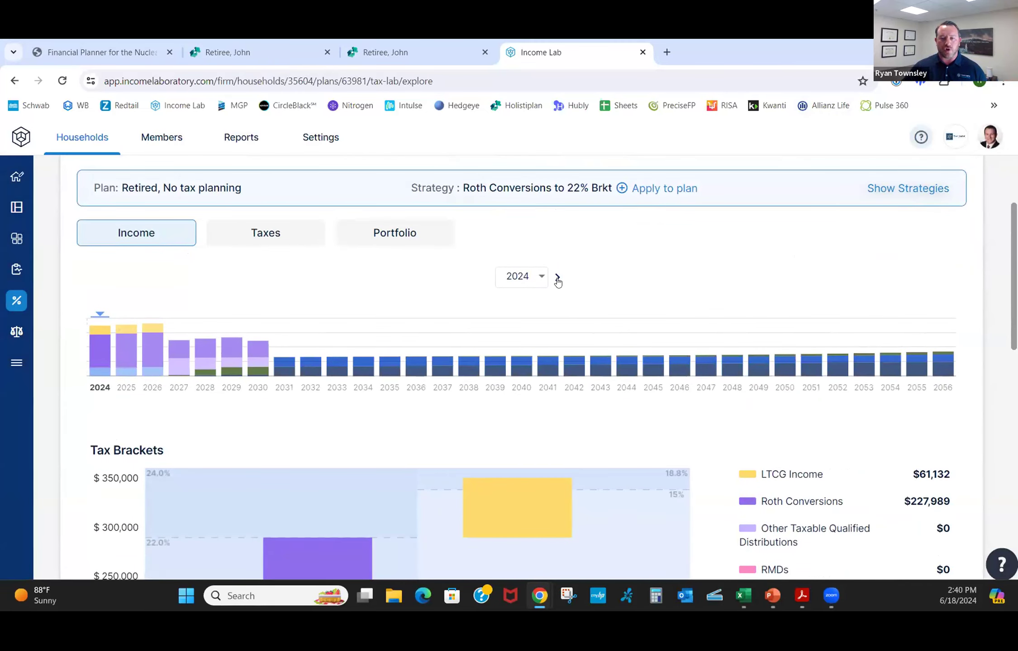
pyautogui.click(557, 278)
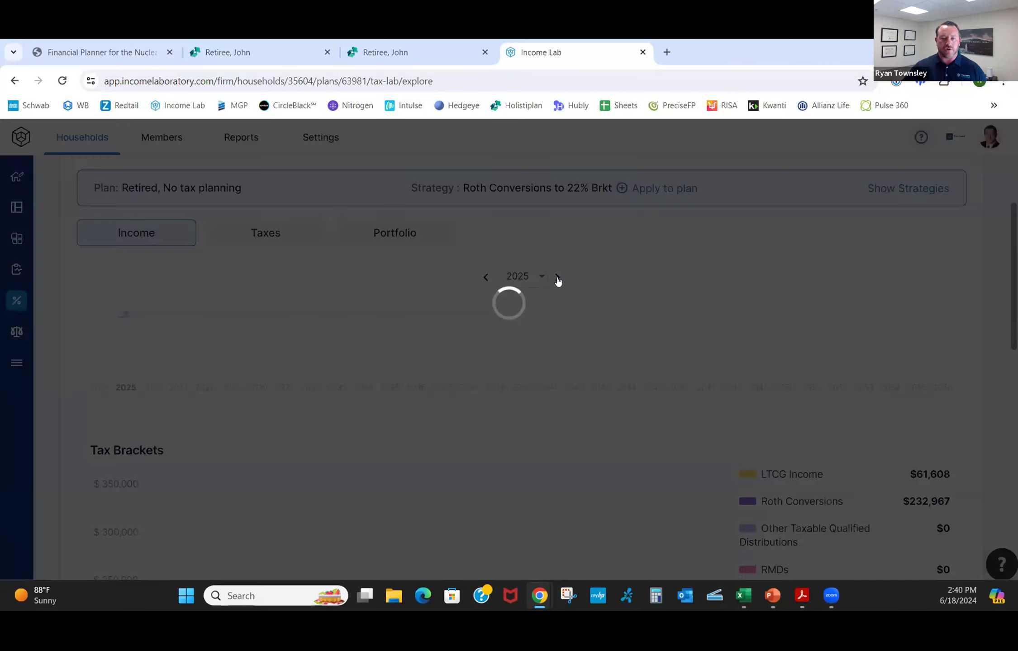
pyautogui.click(557, 278)
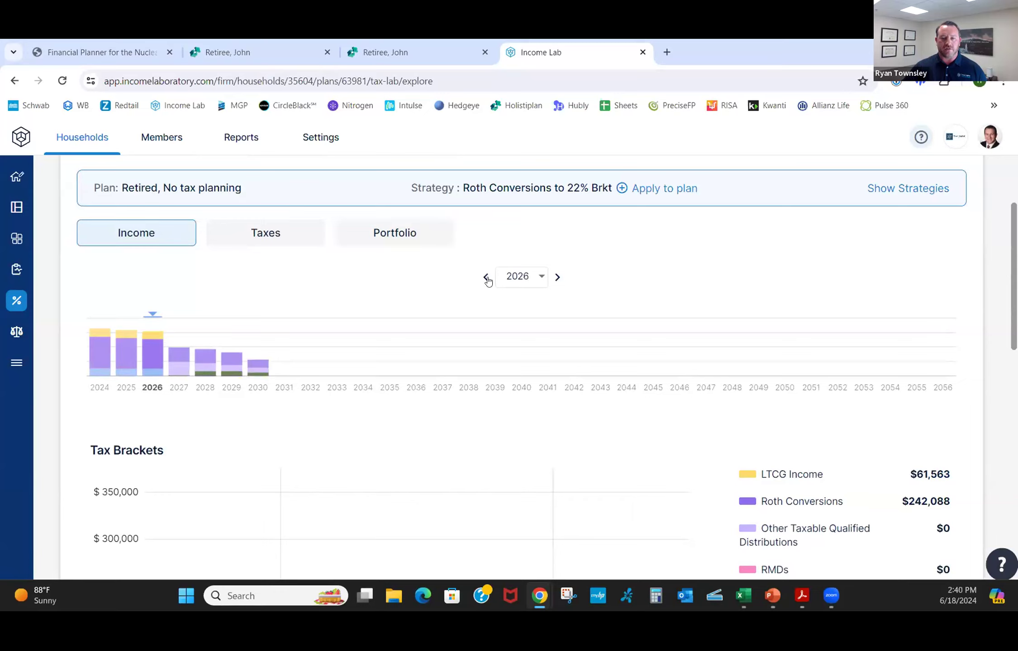
pyautogui.click(486, 277)
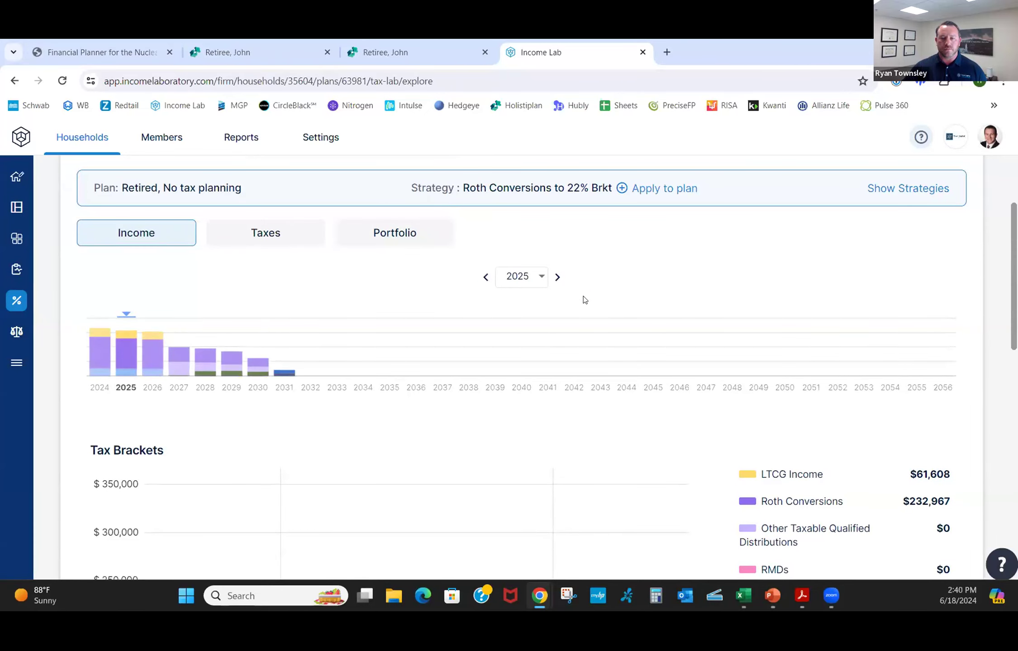
# Step: Examine the 2024 Tax Brackets chart with its ordinary income and LTCG income columns and source breakdown
pyautogui.scroll(-2, 656, 339)
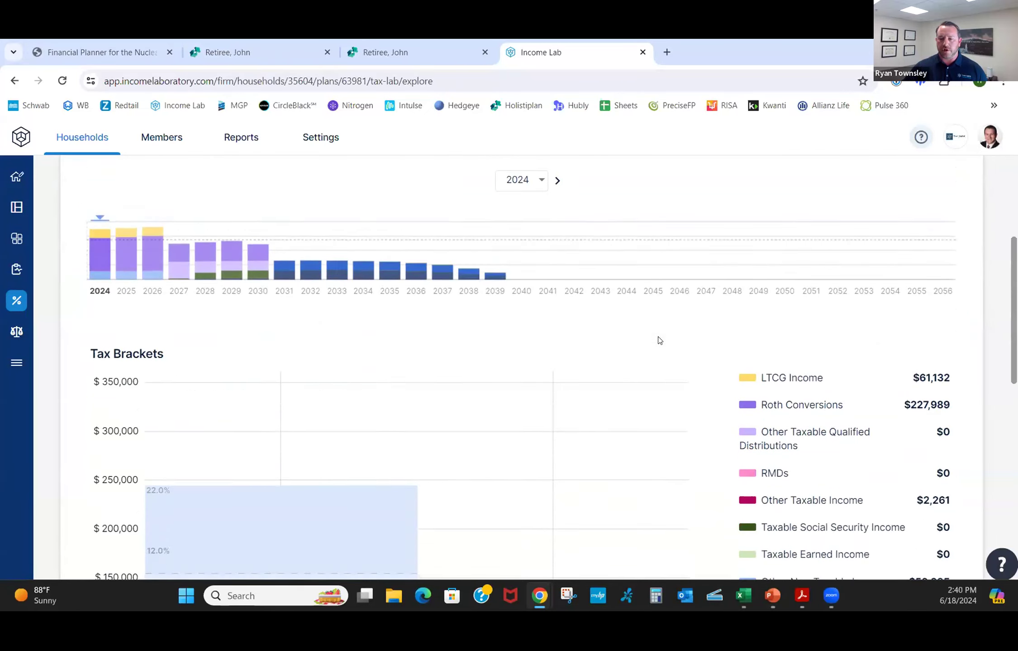
pyautogui.scroll(-3, 659, 340)
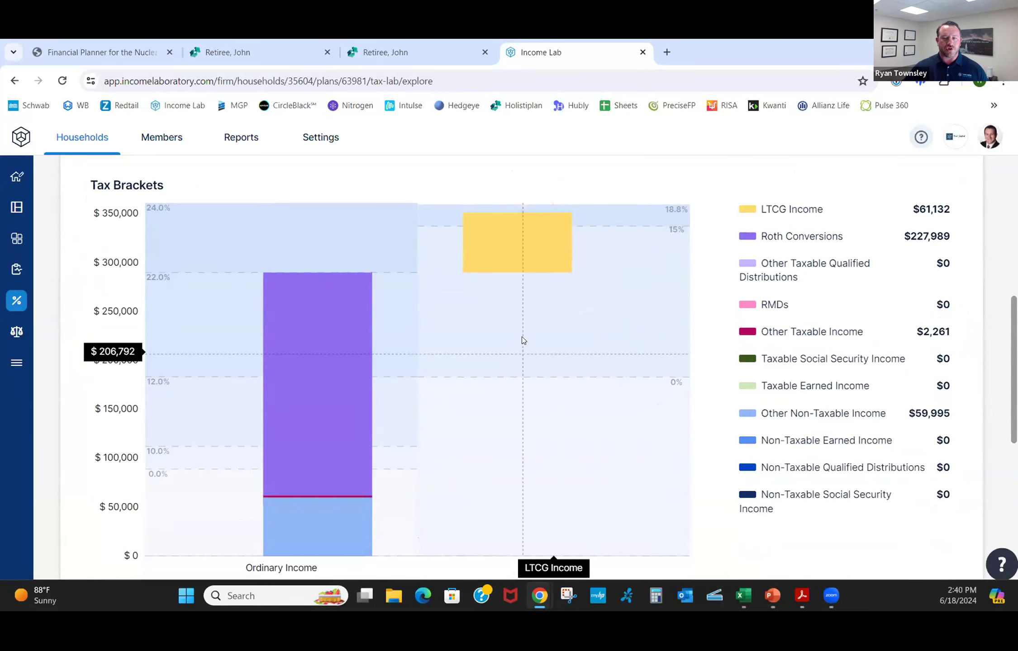
pyautogui.scroll(1, 521, 340)
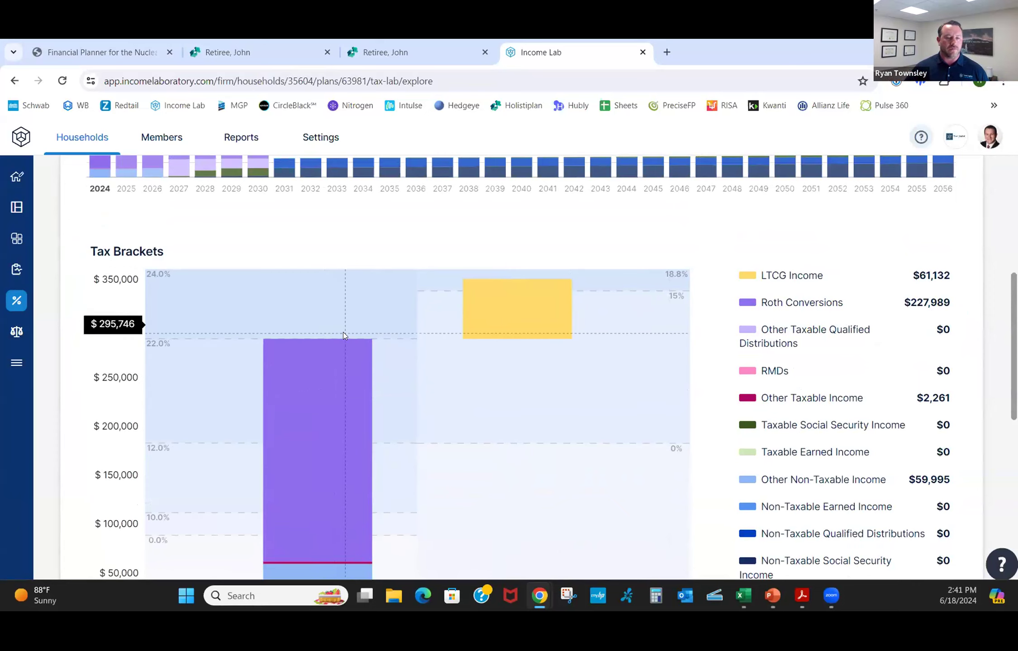
# Step: Switch to Holistiplan's scenario analysis and review the income entries of the 2023 (income lab, tax planning) scenario, including qualified dividends
pyautogui.click(429, 52)
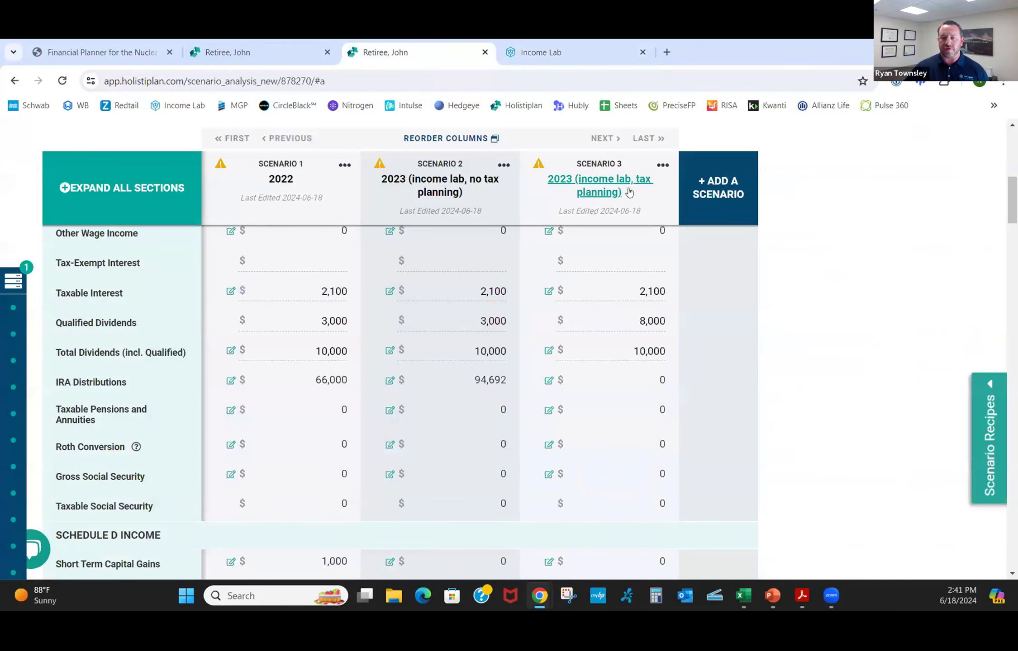
pyautogui.scroll(3, 645, 244)
pyautogui.scroll(-1, 647, 254)
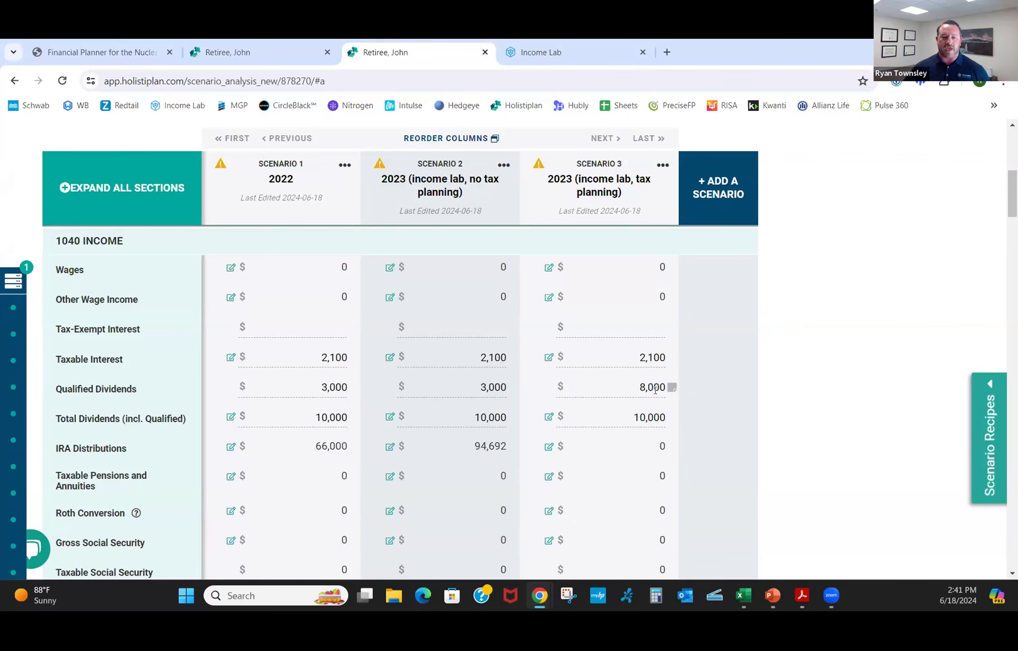
pyautogui.scroll(-1, 684, 396)
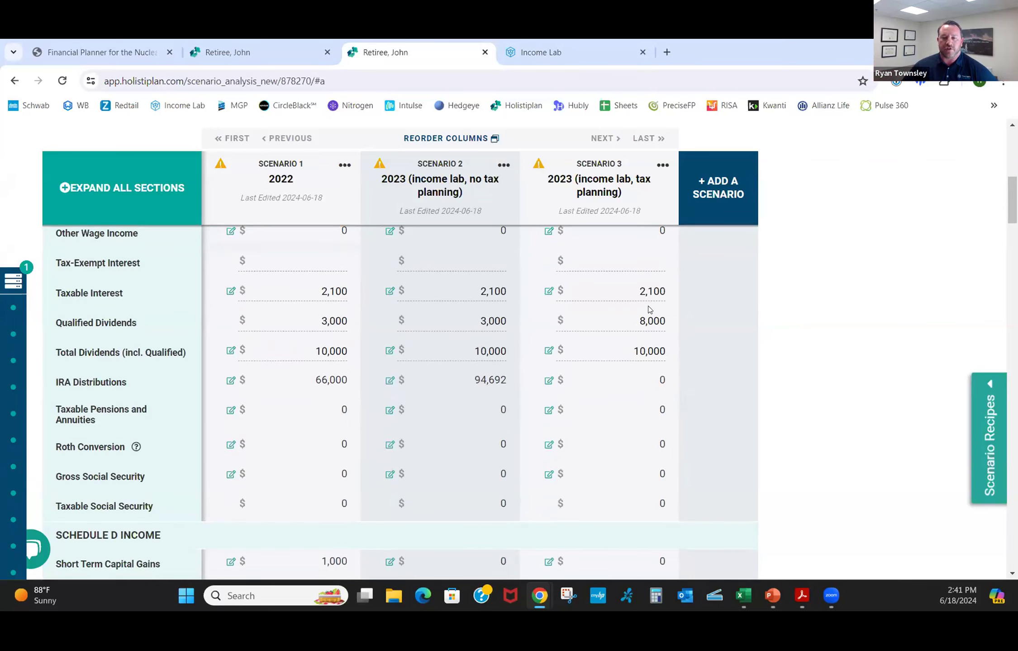
pyautogui.click(651, 322)
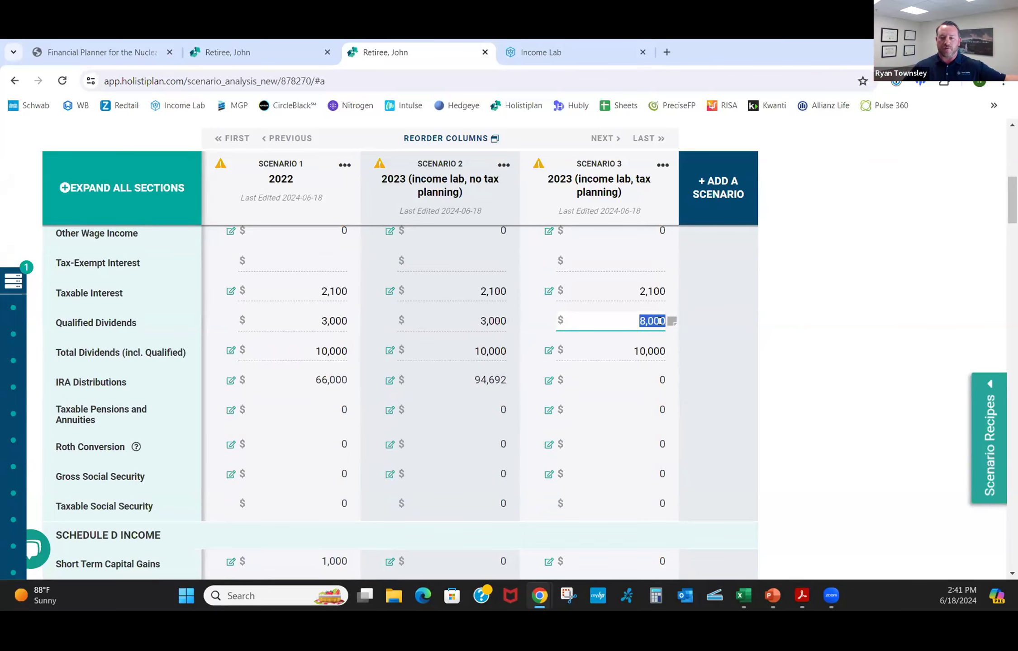
pyautogui.scroll(1, 651, 351)
pyautogui.scroll(-5, 653, 362)
pyautogui.scroll(6, 653, 362)
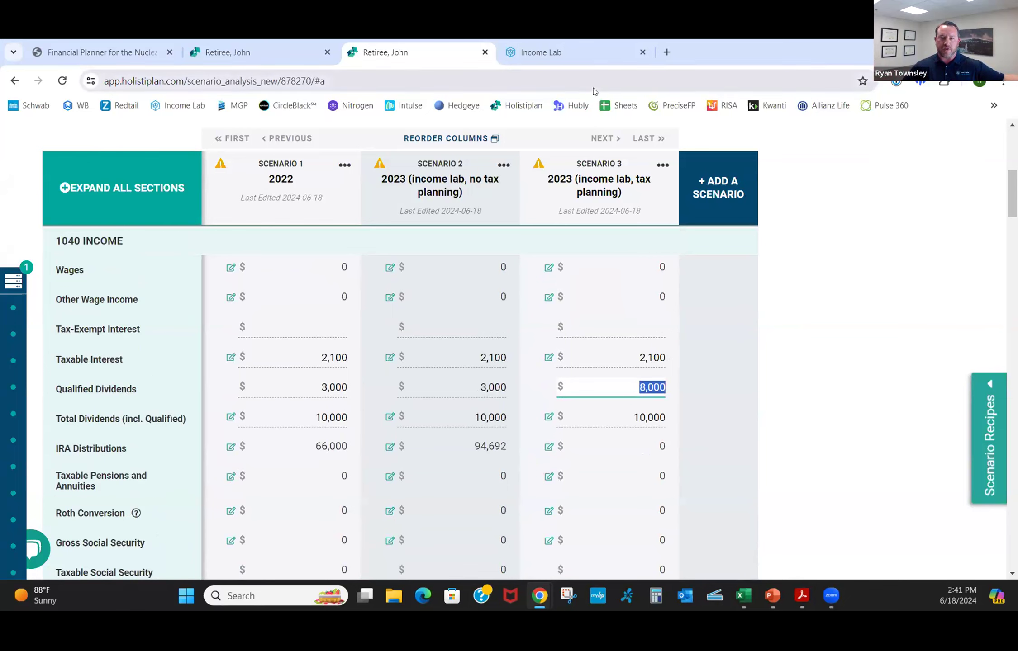
# Step: Switch to Income Lab, open the Retired, No tax planning scenario and view the Income & Expenses flow within its spending capacity details
pyautogui.click(573, 46)
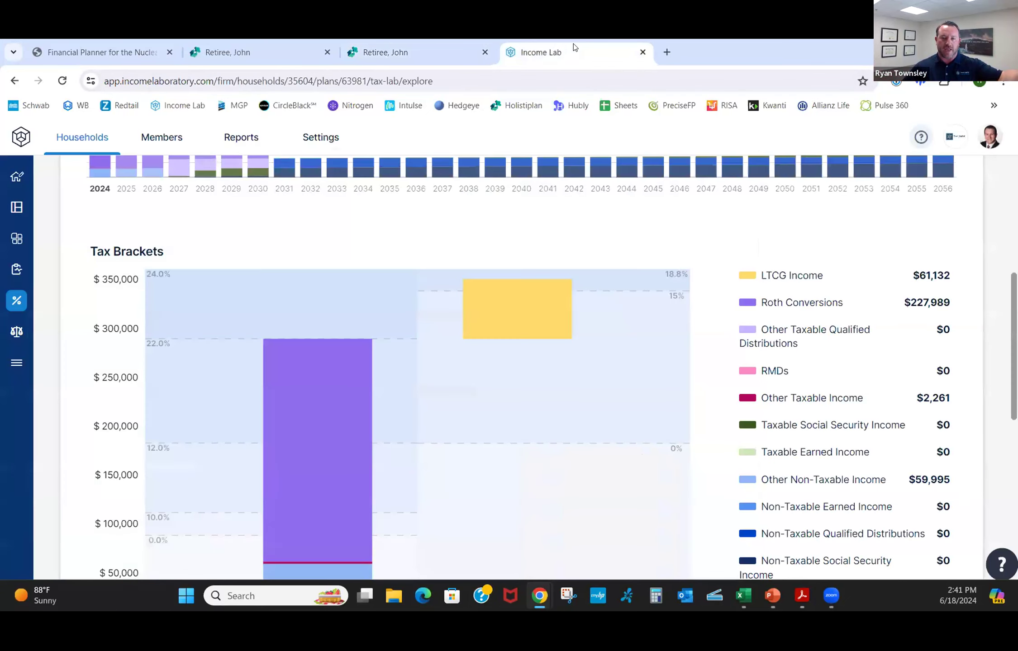
pyautogui.click(16, 365)
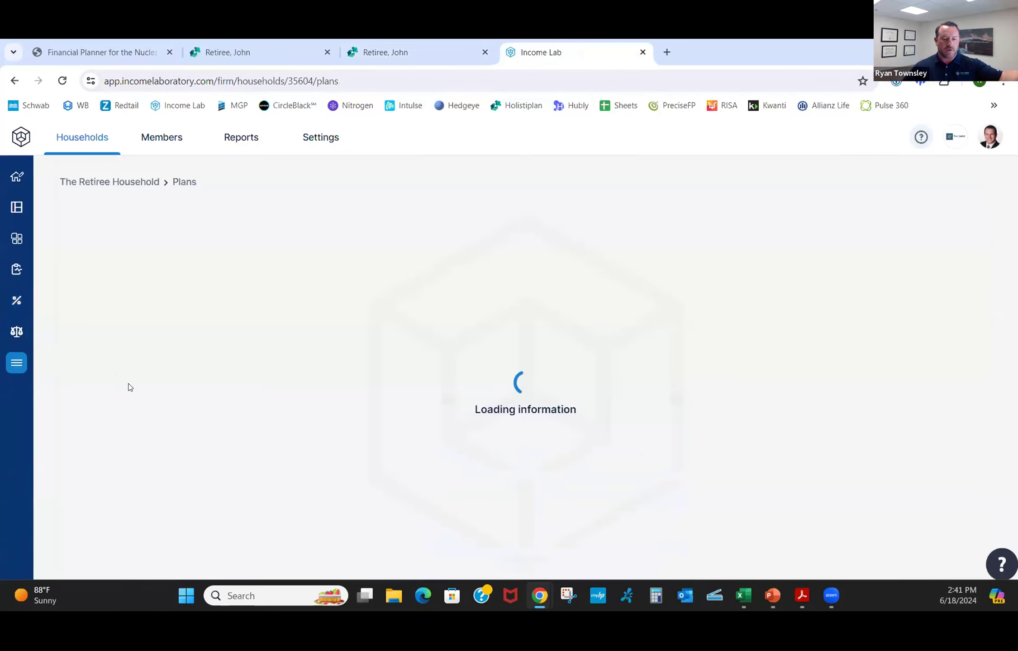
pyautogui.click(259, 504)
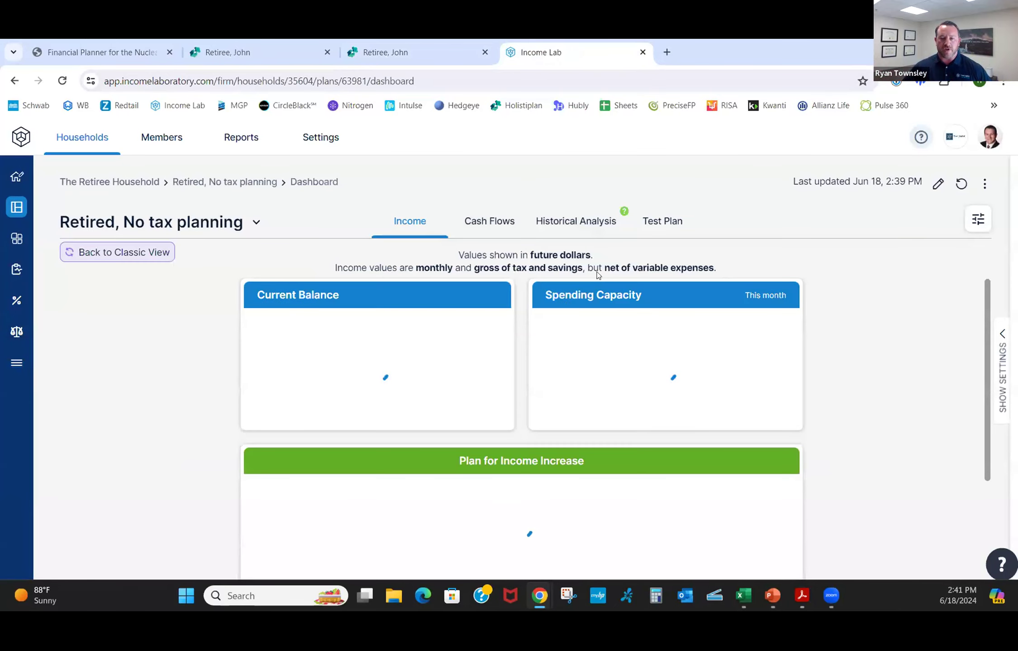
pyautogui.click(638, 417)
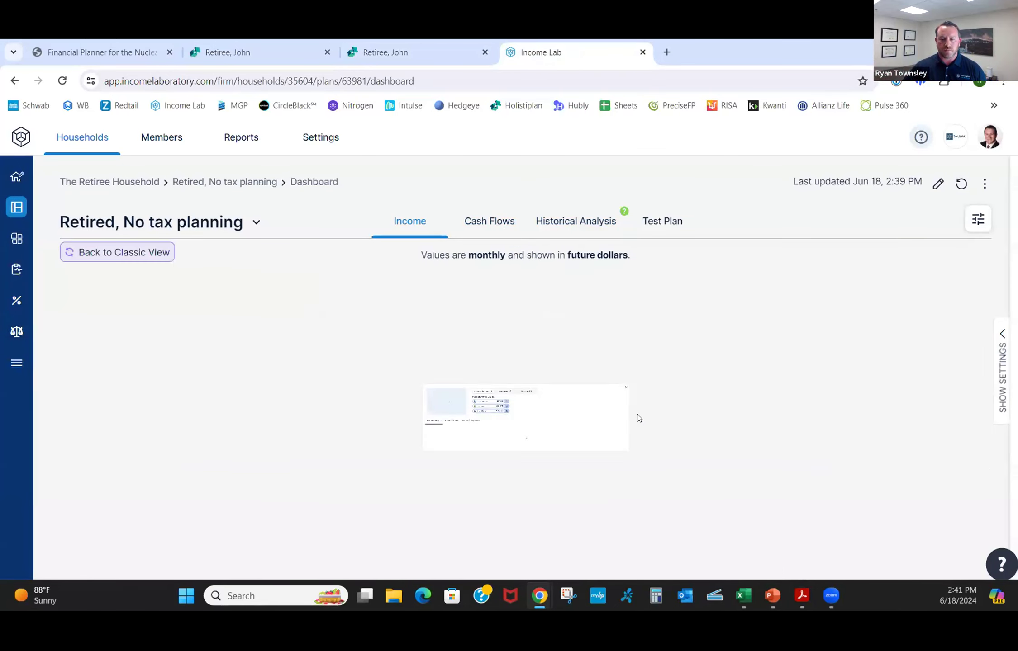
pyautogui.click(284, 438)
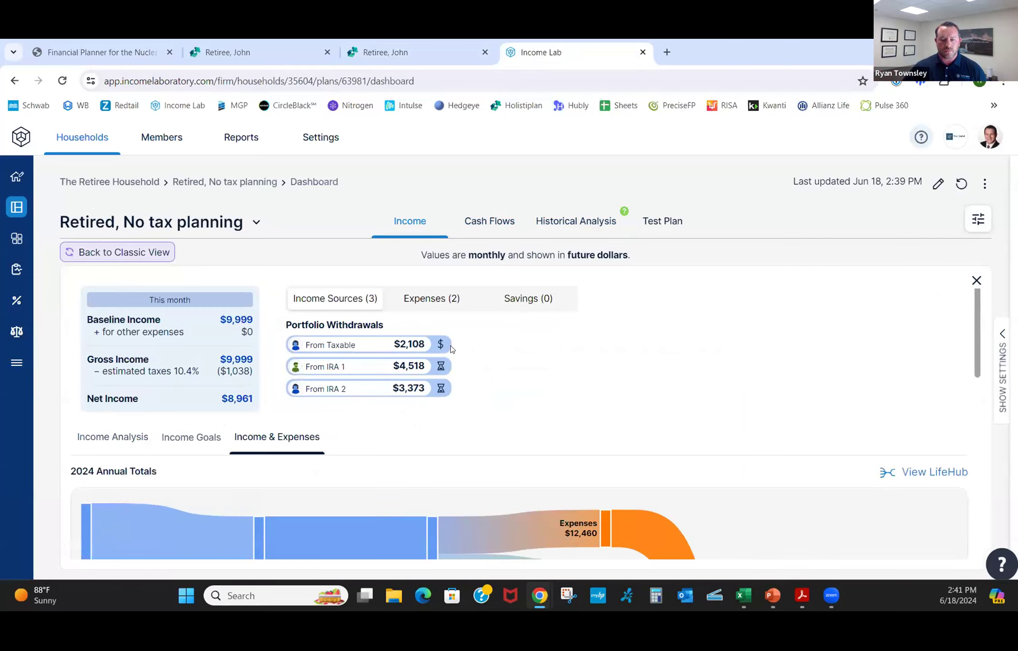
pyautogui.scroll(-3, 502, 324)
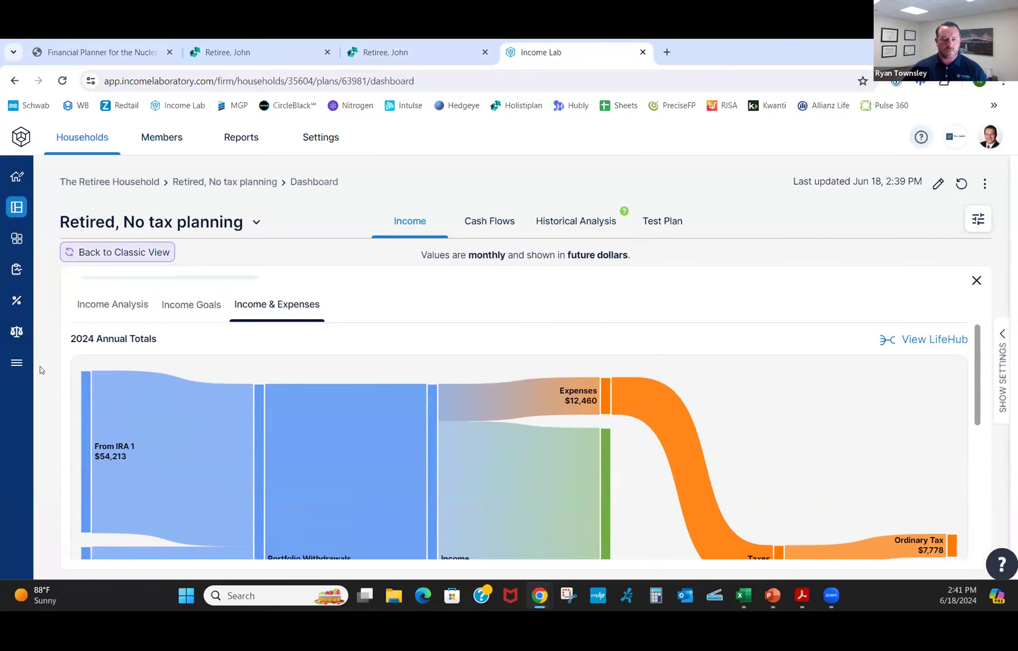
# Step: Open the Retired with Tax Planning scenario and display the Income & Expenses flow within its spending capacity details
pyautogui.click(16, 363)
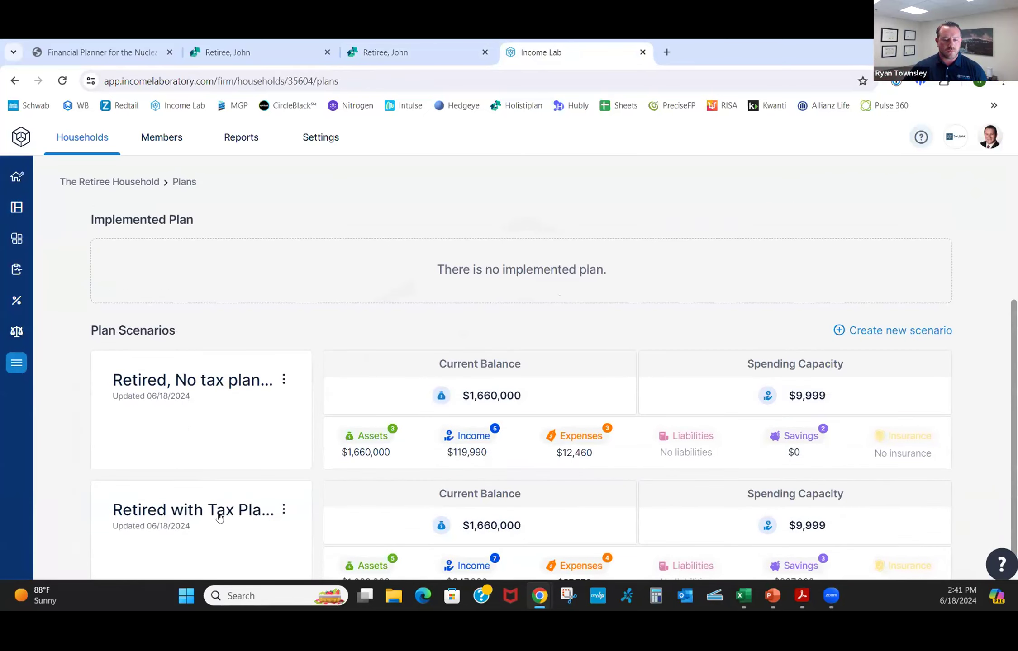
pyautogui.click(297, 486)
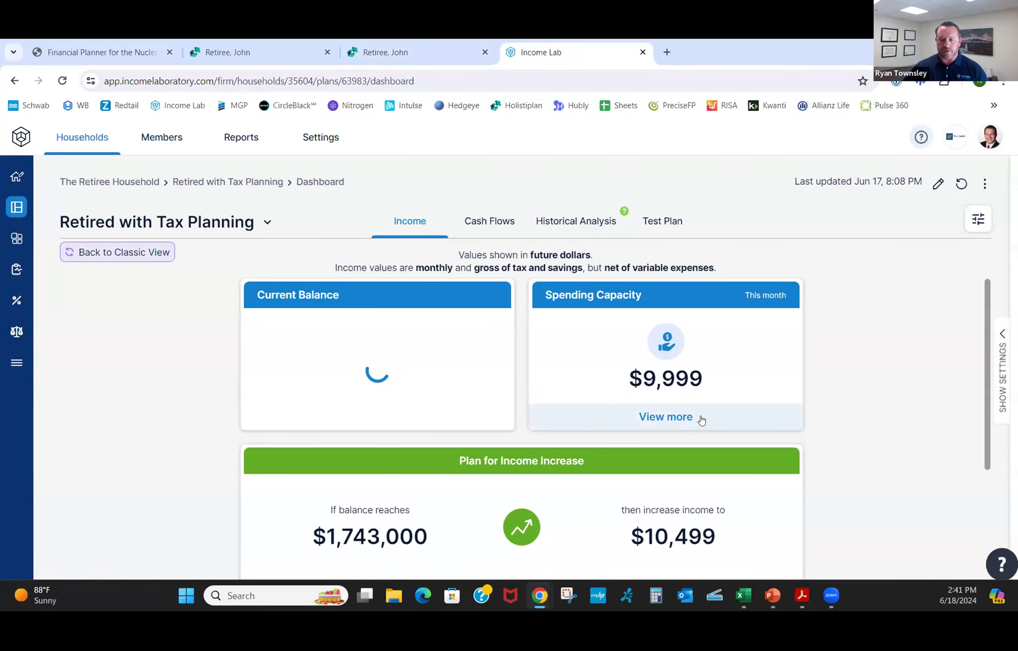
pyautogui.click(701, 421)
pyautogui.scroll(-2, 513, 441)
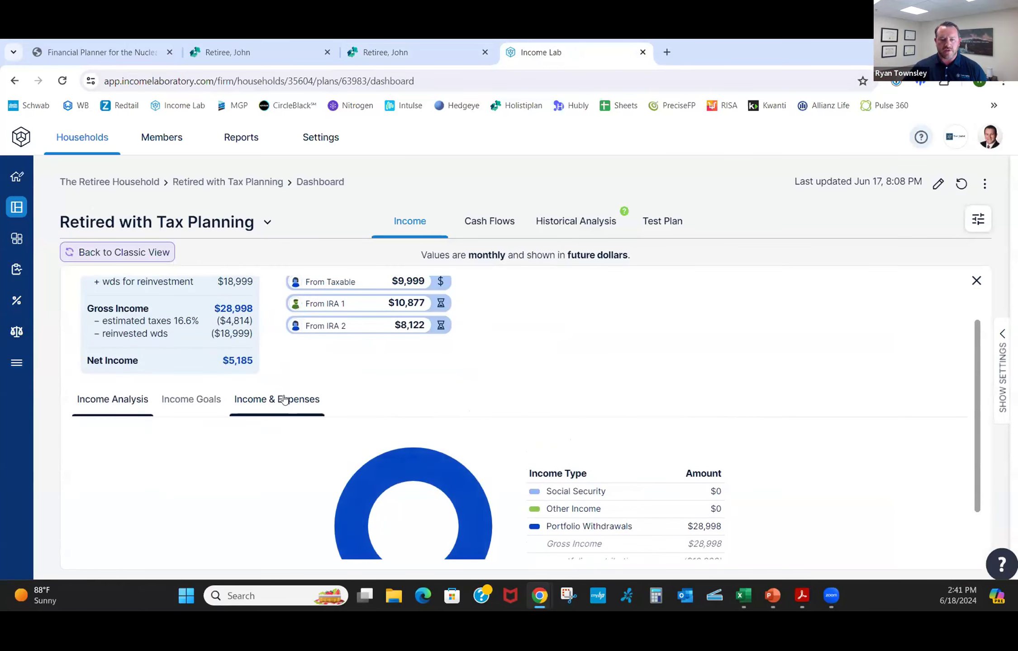
pyautogui.scroll(-2, 493, 367)
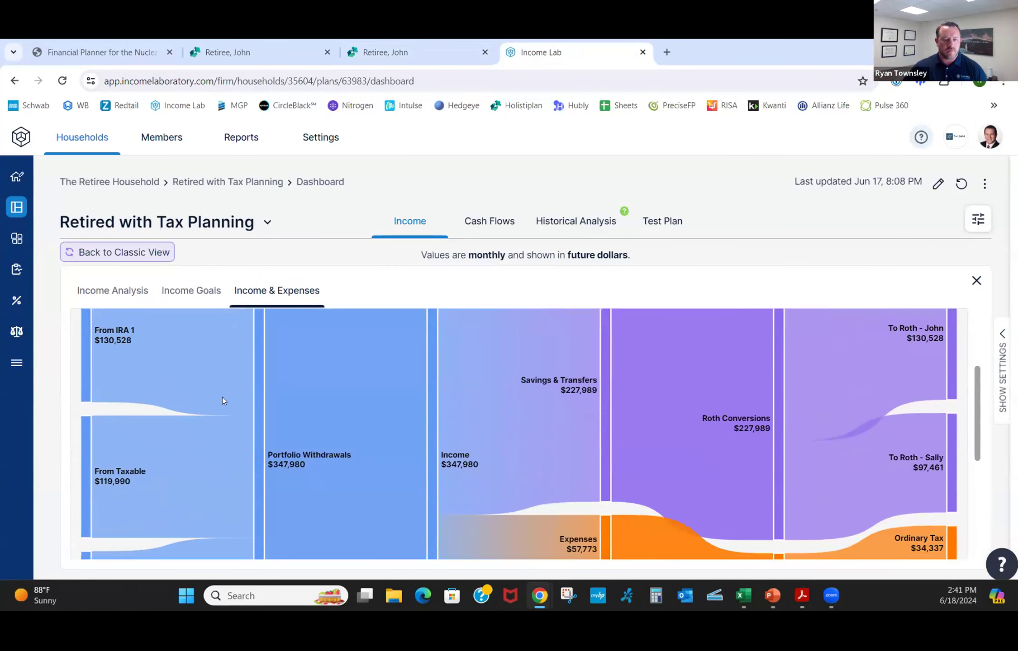
# Step: Examine how the portfolio withdrawals flow into Roth conversions, taxes and income surplus in the 2024 diagram
pyautogui.scroll(-1, 196, 480)
pyautogui.scroll(-1, 179, 496)
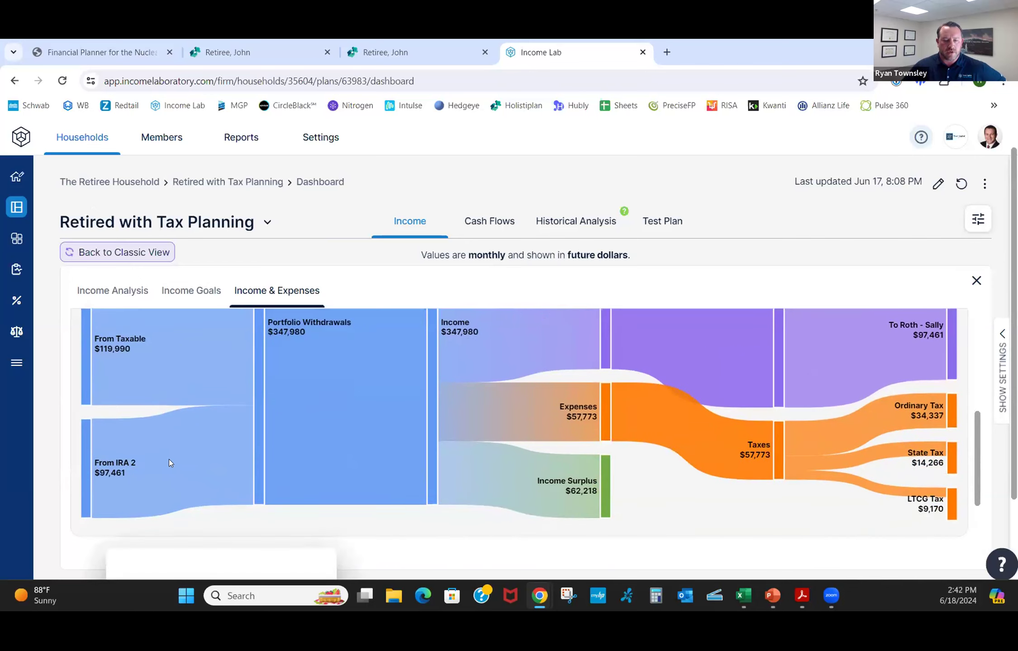
pyautogui.scroll(2, 165, 463)
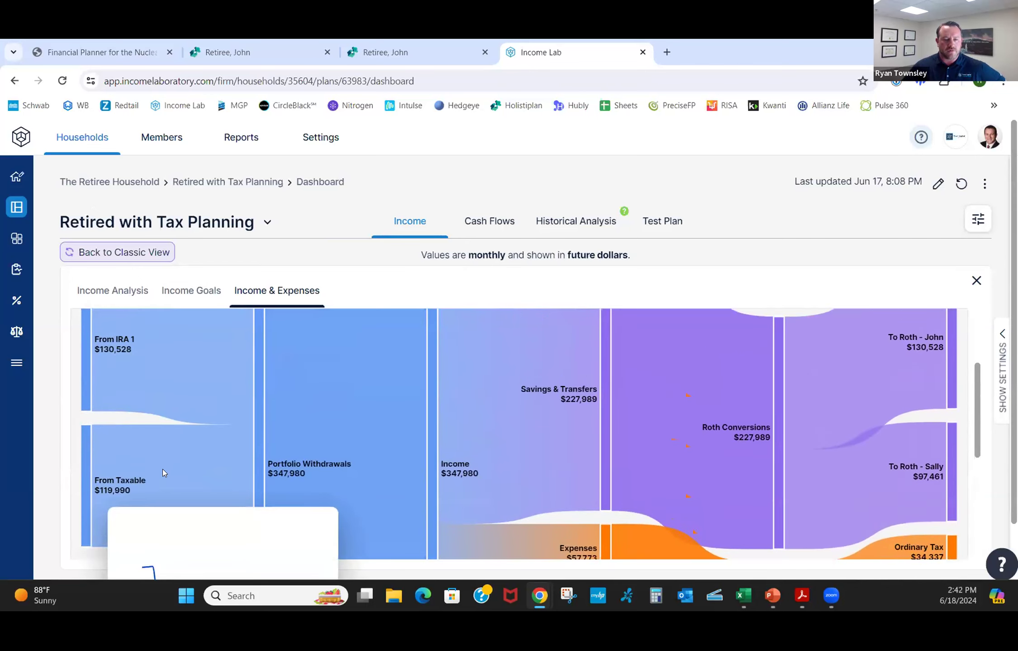
pyautogui.scroll(1, 172, 448)
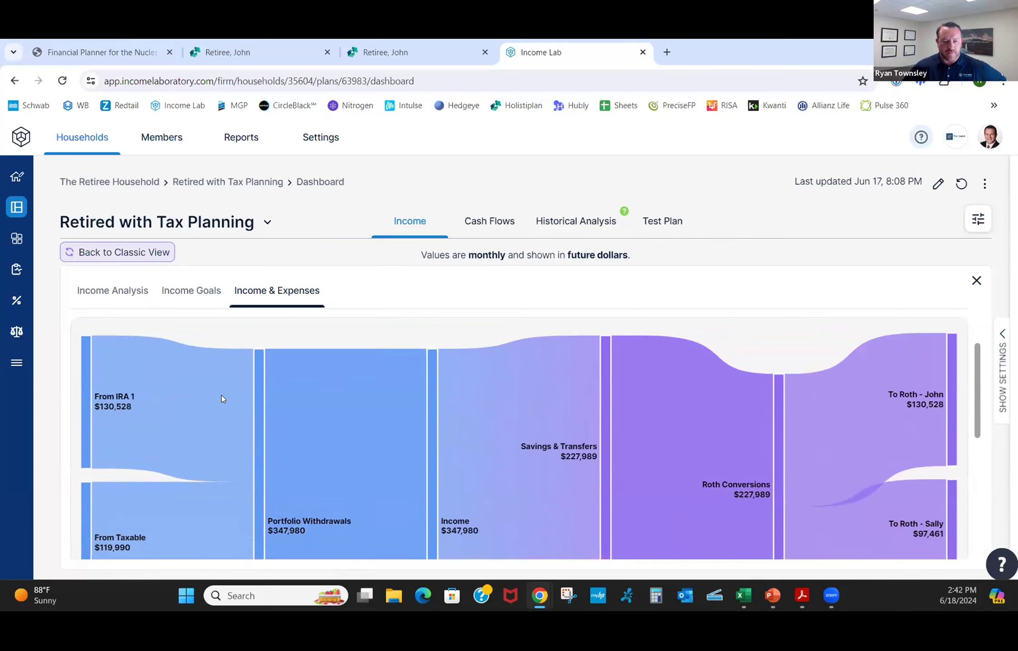
pyautogui.scroll(-1, 221, 398)
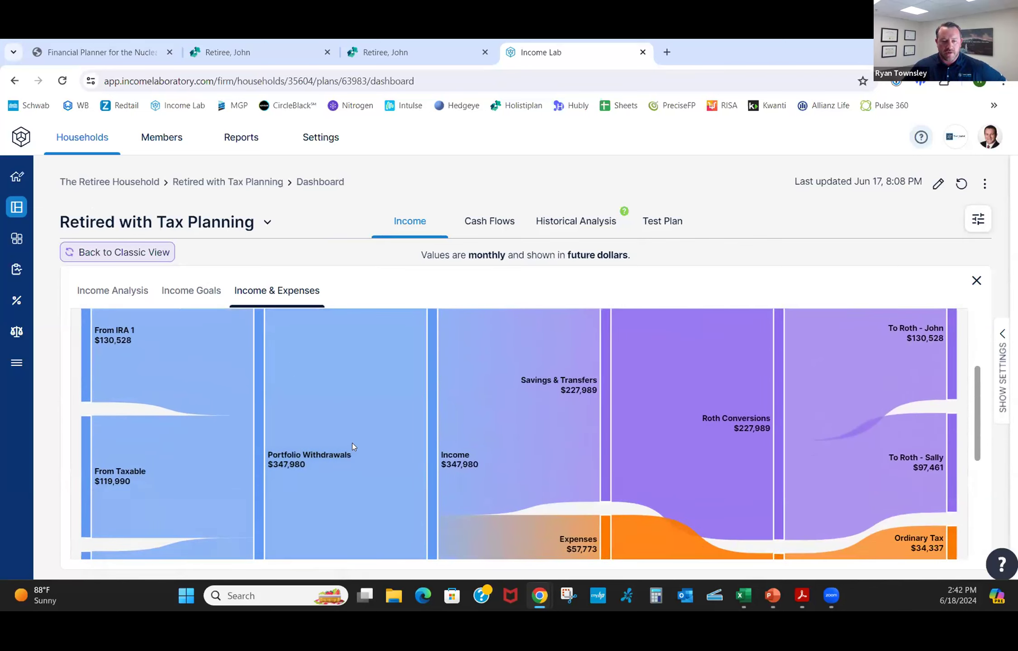
pyautogui.scroll(-2, 647, 441)
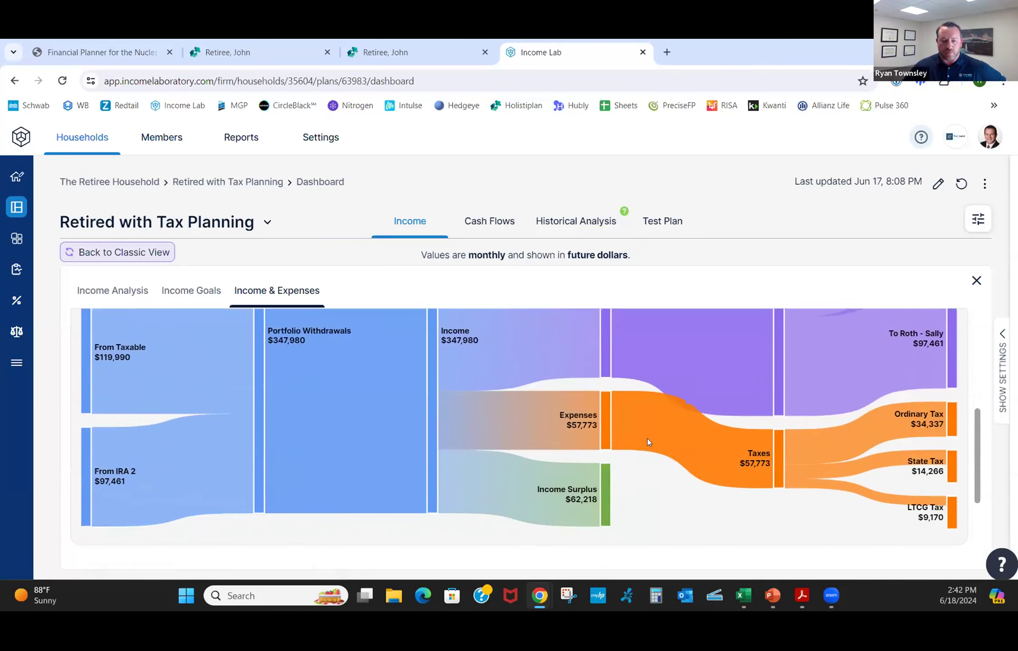
# Step: Switch to Holistiplan and review the IRA distribution, Roth conversion and long-term capital gains entries of the tax planning scenario
pyautogui.click(395, 47)
pyautogui.click(806, 400)
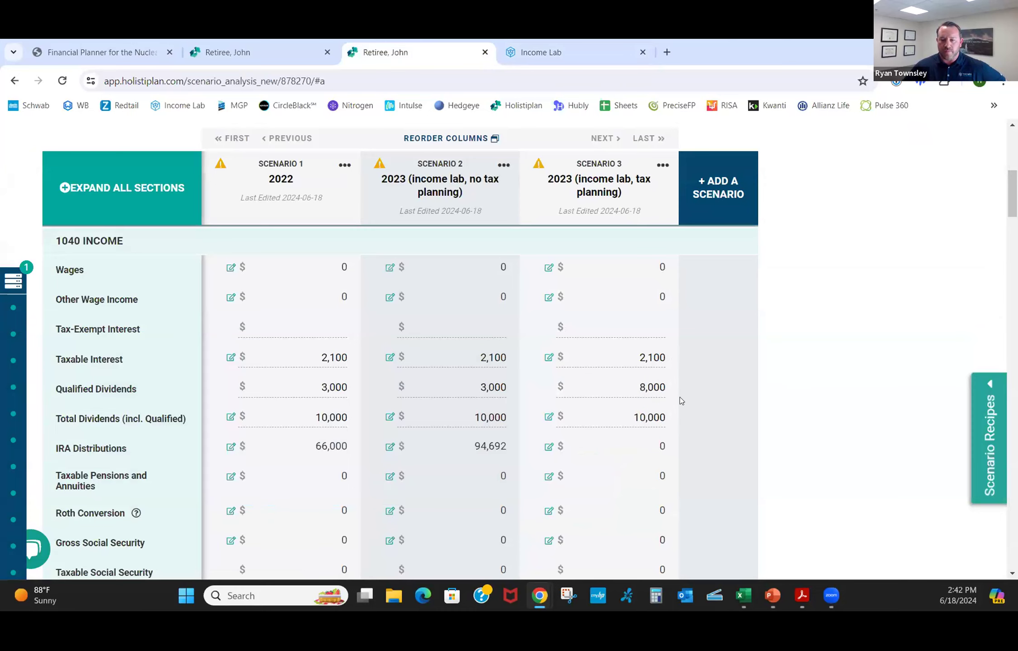
pyautogui.scroll(-2, 679, 397)
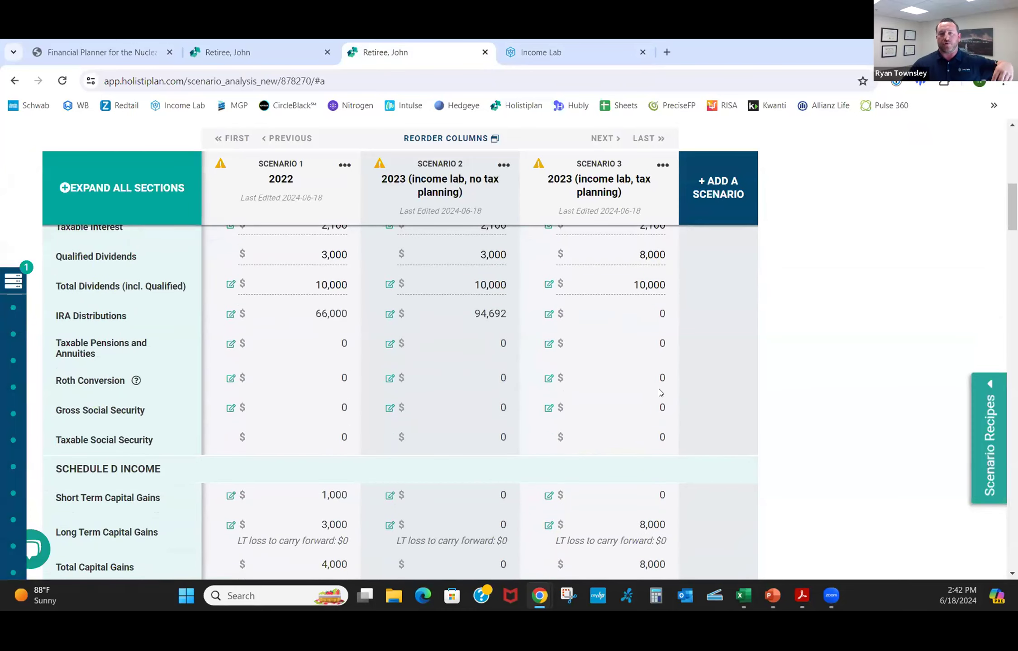
pyautogui.scroll(-1, 583, 443)
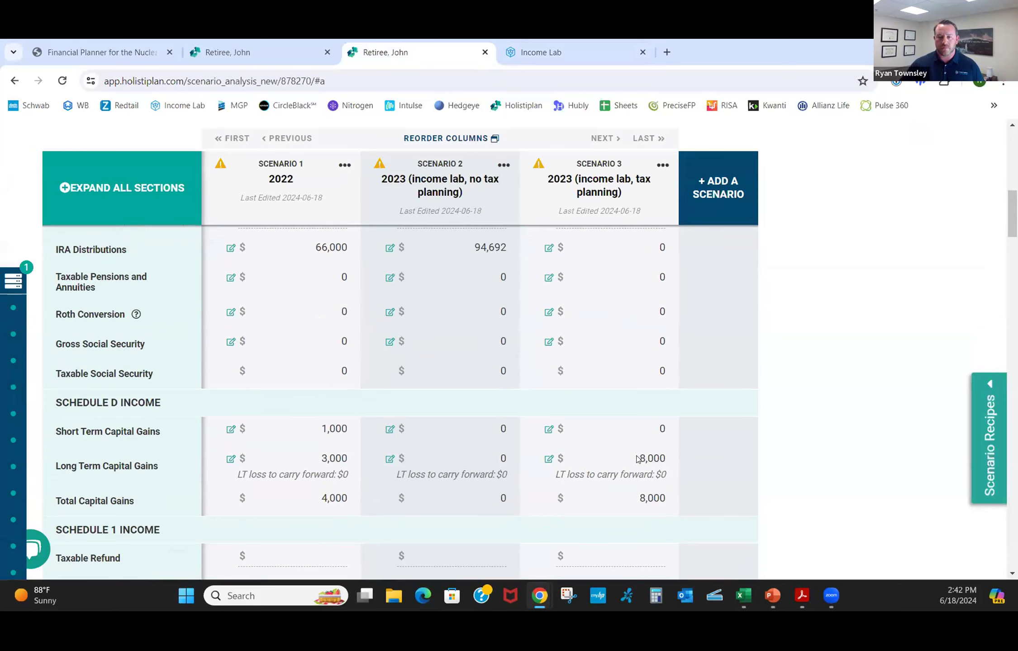
pyautogui.scroll(-1, 638, 458)
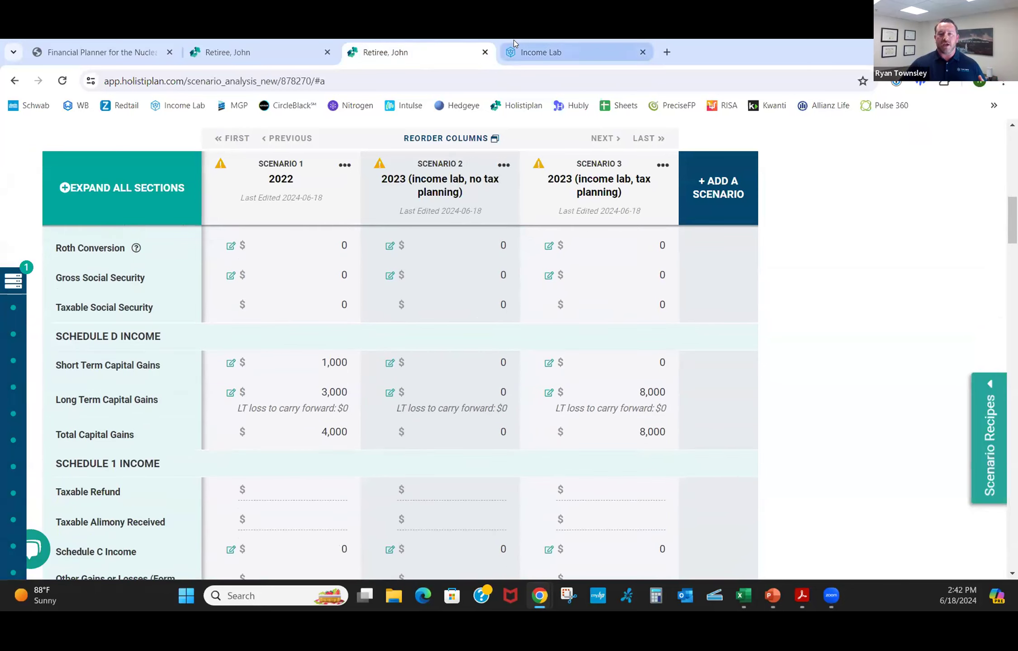
# Step: Open the Range Calculator for the 2023 (income lab, tax planning) scenario and bring up its Ordinary Income tax impact chart
pyautogui.click(663, 166)
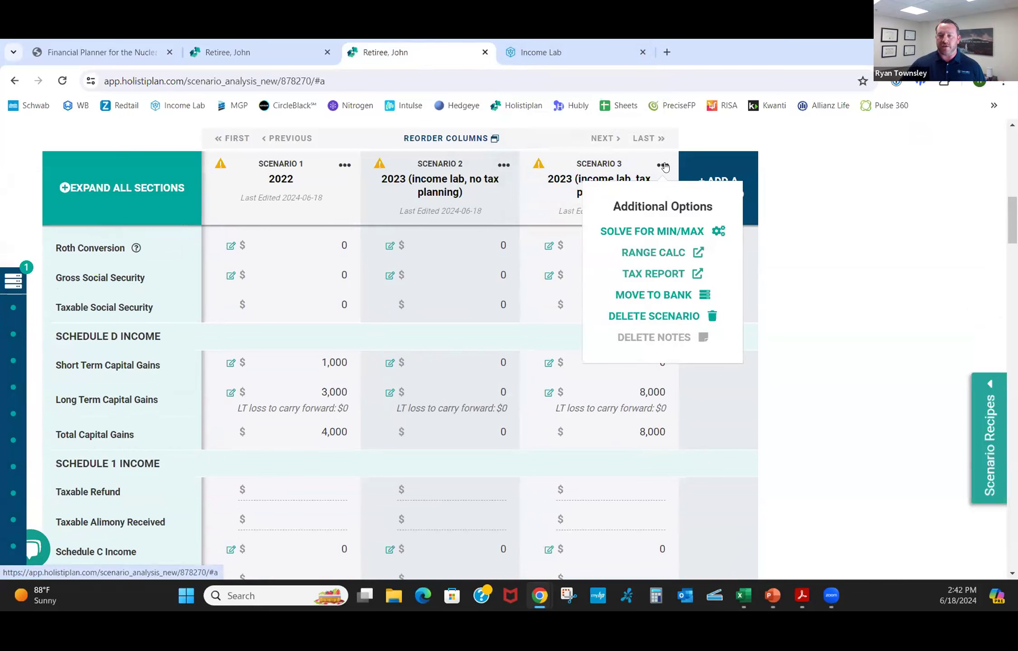
pyautogui.click(652, 252)
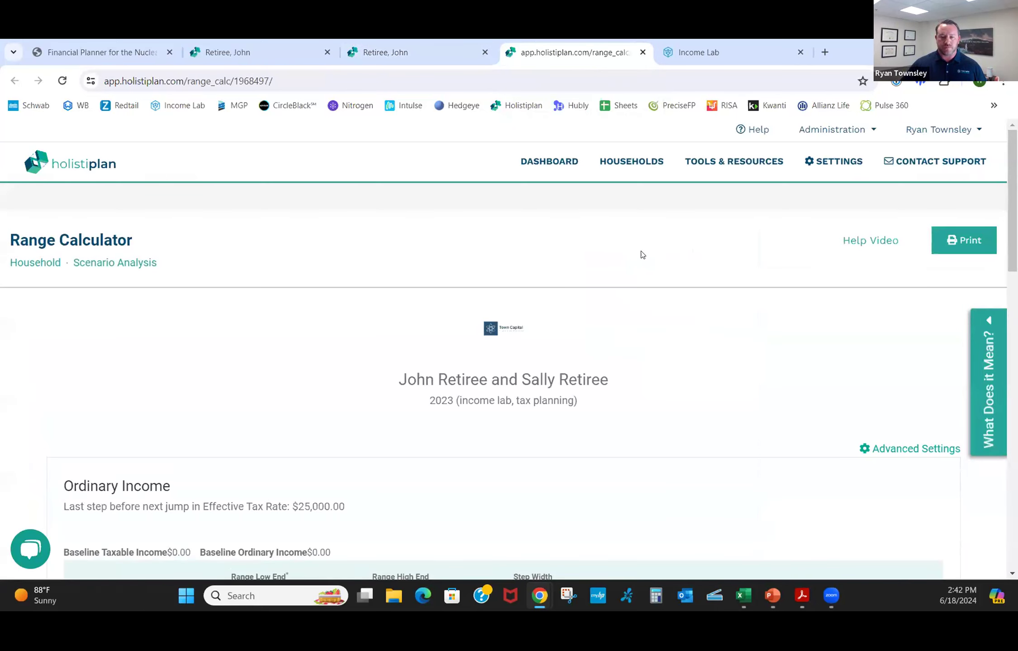
pyautogui.scroll(-8, 643, 251)
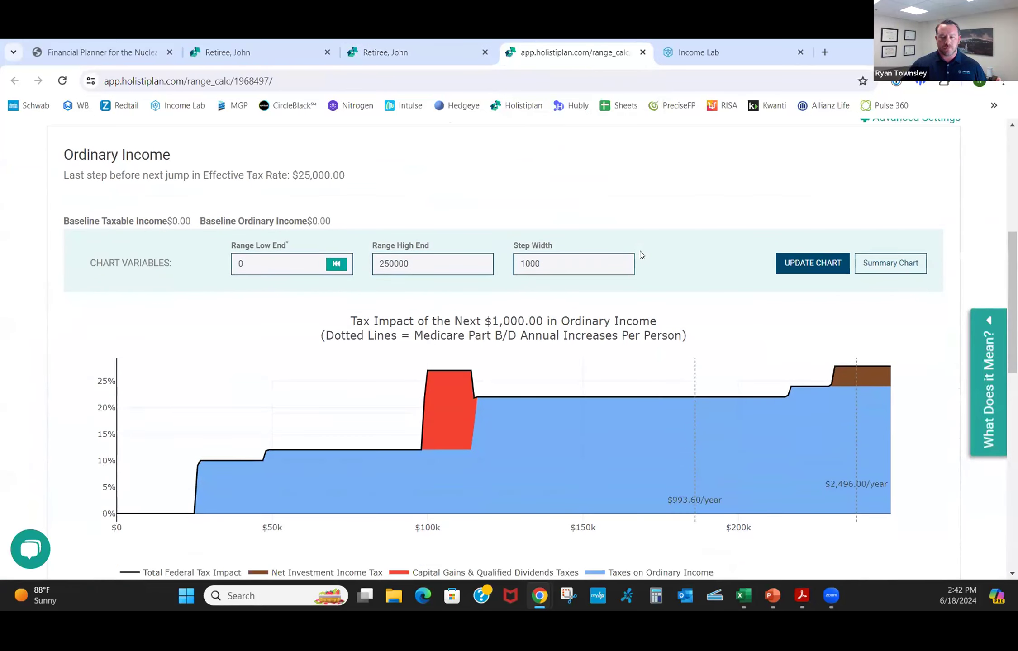
# Step: Return to the scenario analysis and enter a Taxpayer 1 Roth conversion of $175,000 for the 2023 (income lab, tax planning) scenario
pyautogui.moveTo(136, 430)
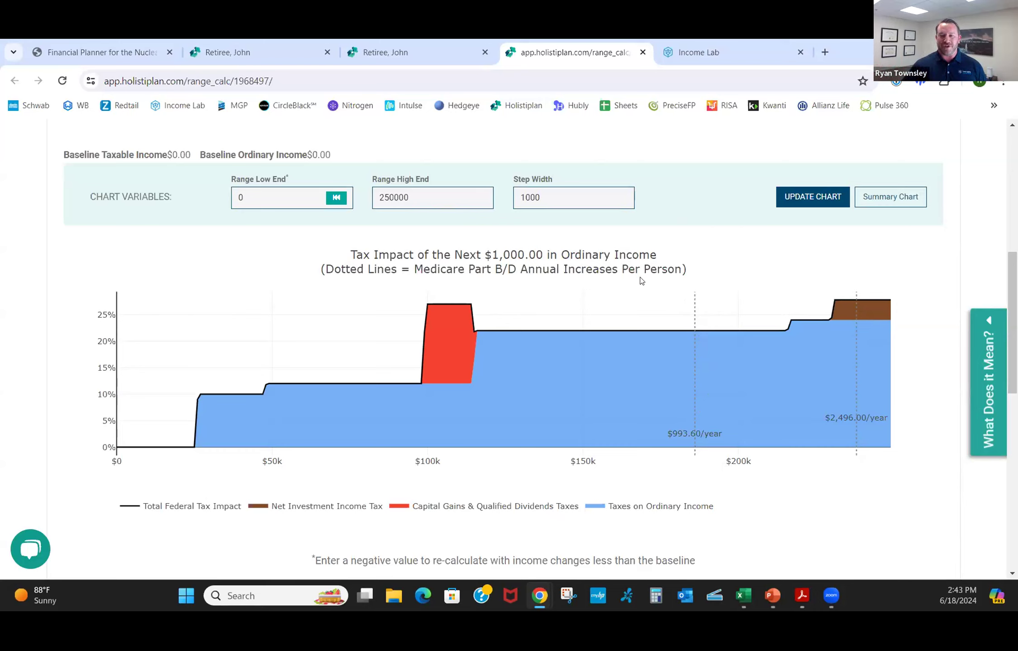
pyautogui.moveTo(692, 326)
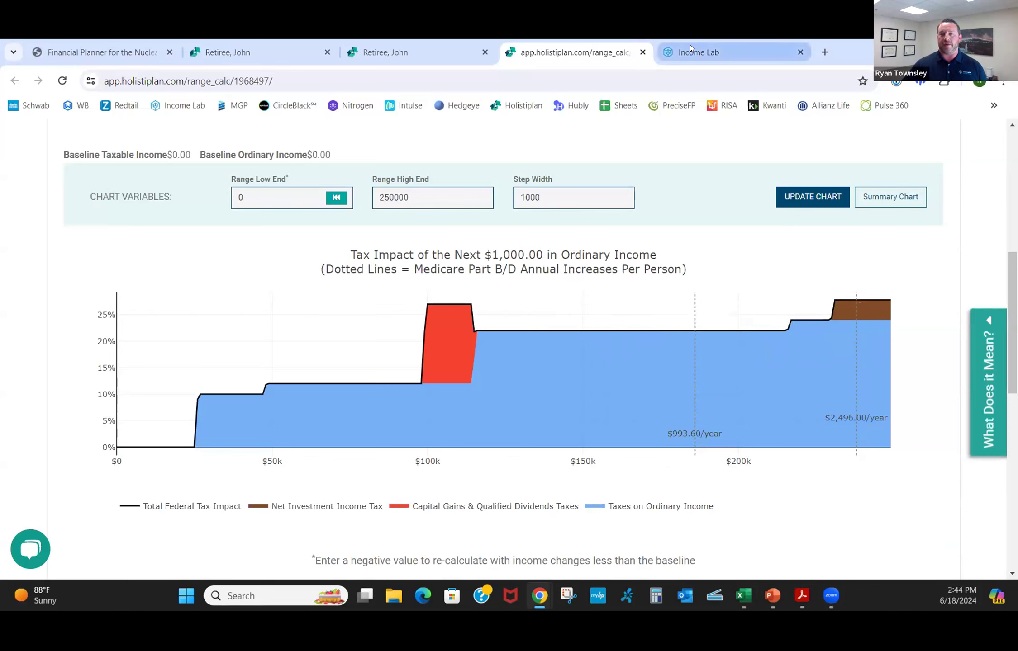
pyautogui.click(412, 48)
pyautogui.scroll(-6, 513, 361)
pyautogui.scroll(8, 552, 368)
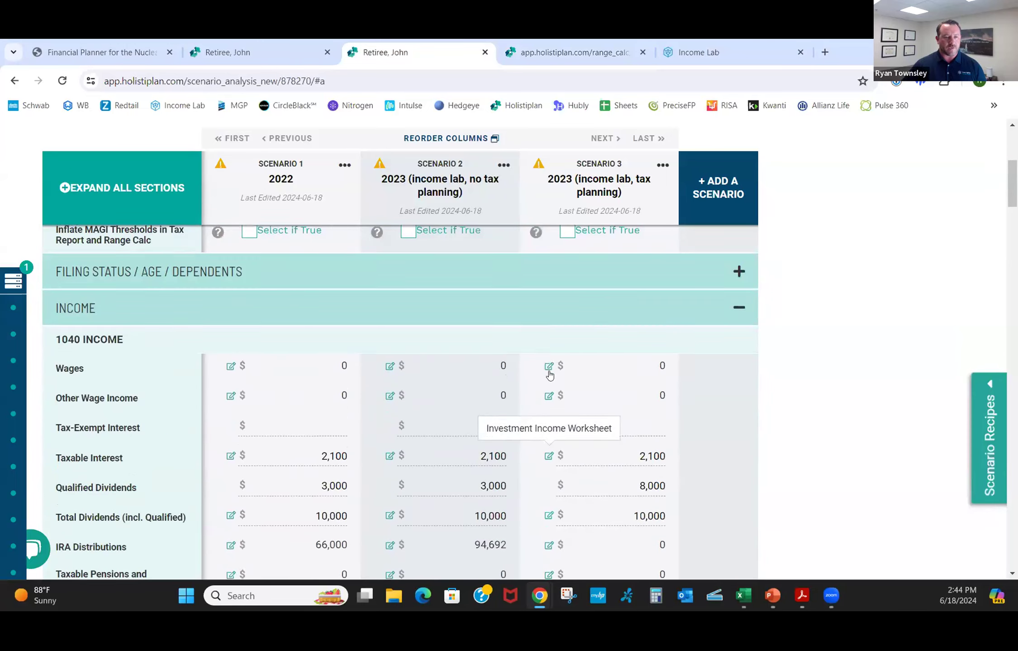
pyautogui.scroll(-7, 547, 375)
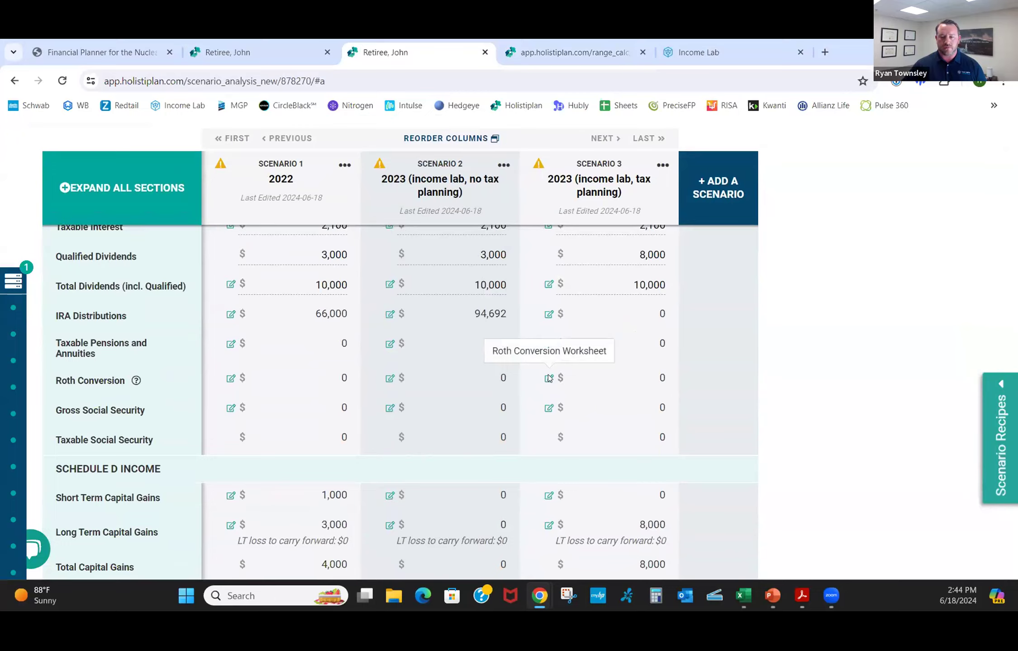
pyautogui.click(549, 378)
pyautogui.write('1750000')
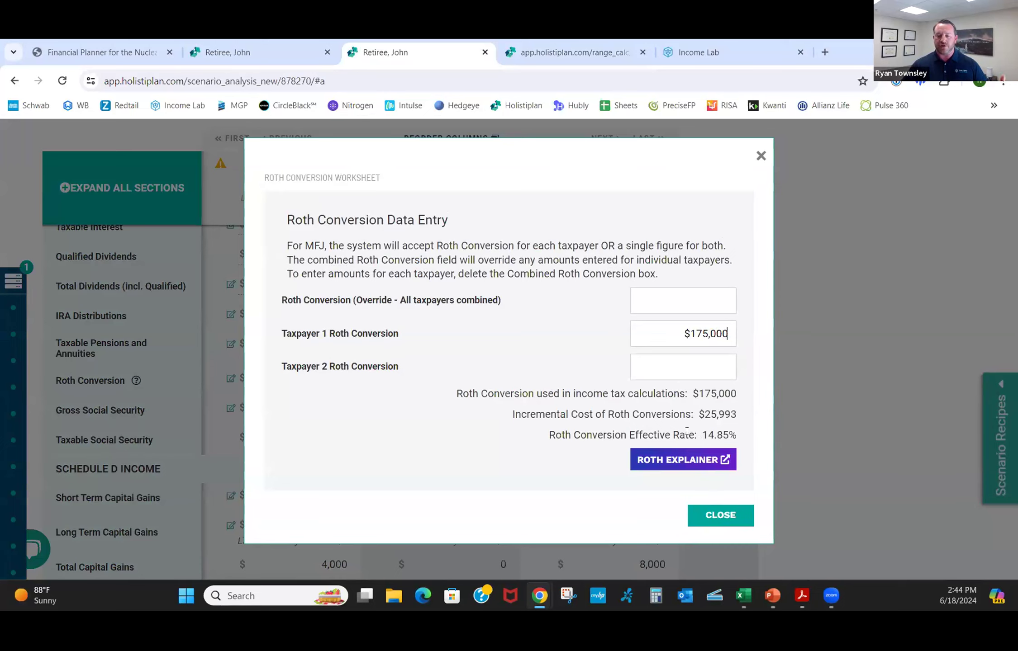
# Step: Launch the Roth Explainer for the conversion, view its asset information questions, then return to the scenario analysis and close the worksheet
pyautogui.click(699, 460)
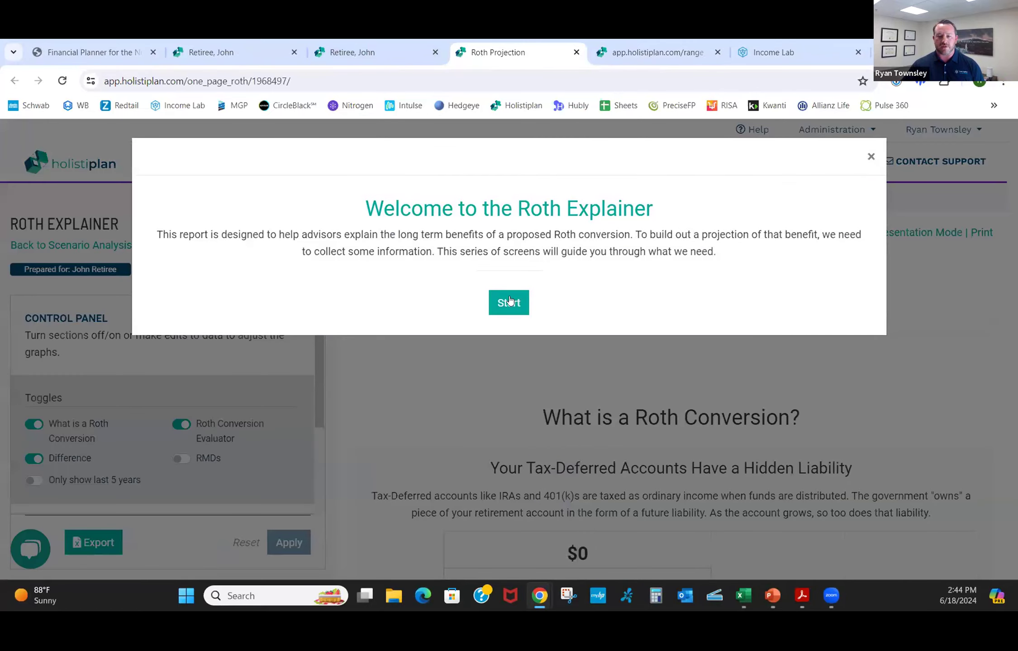
pyautogui.click(516, 303)
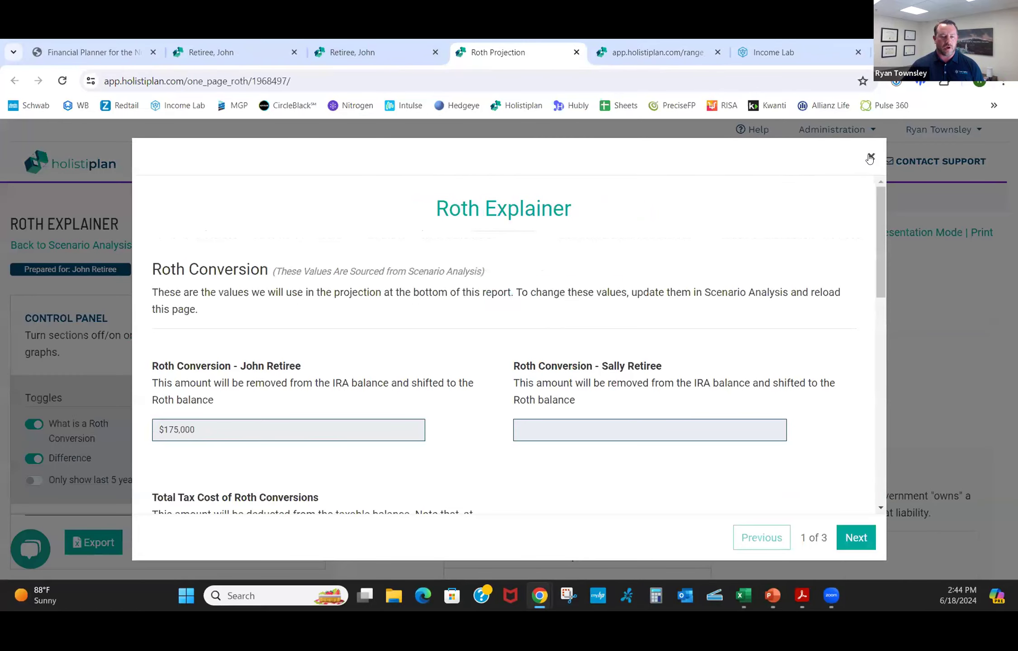
pyautogui.scroll(-8, 692, 316)
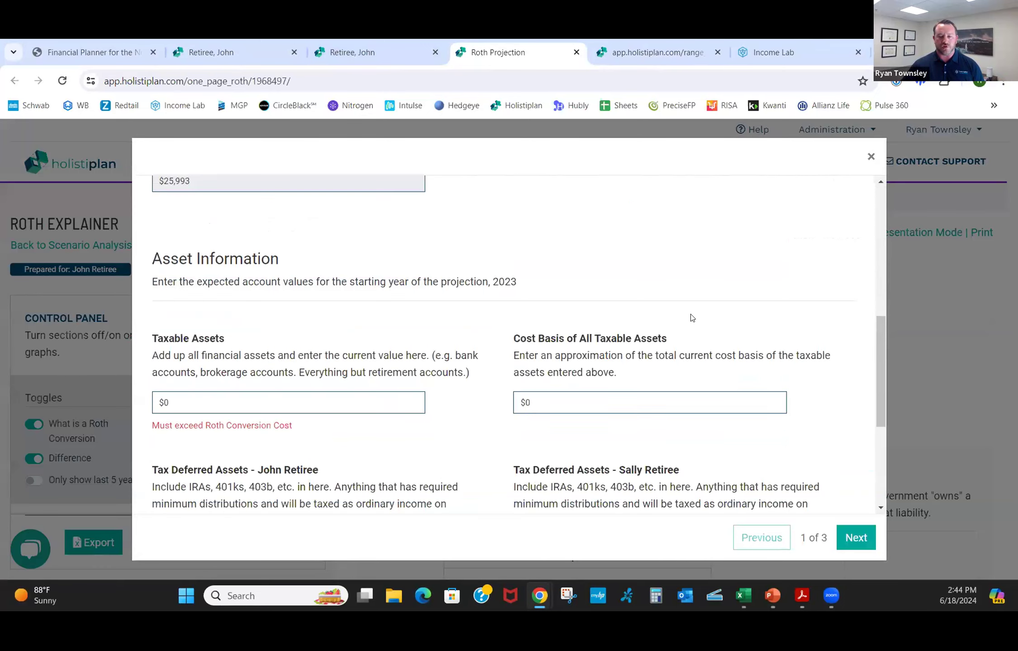
pyautogui.click(360, 45)
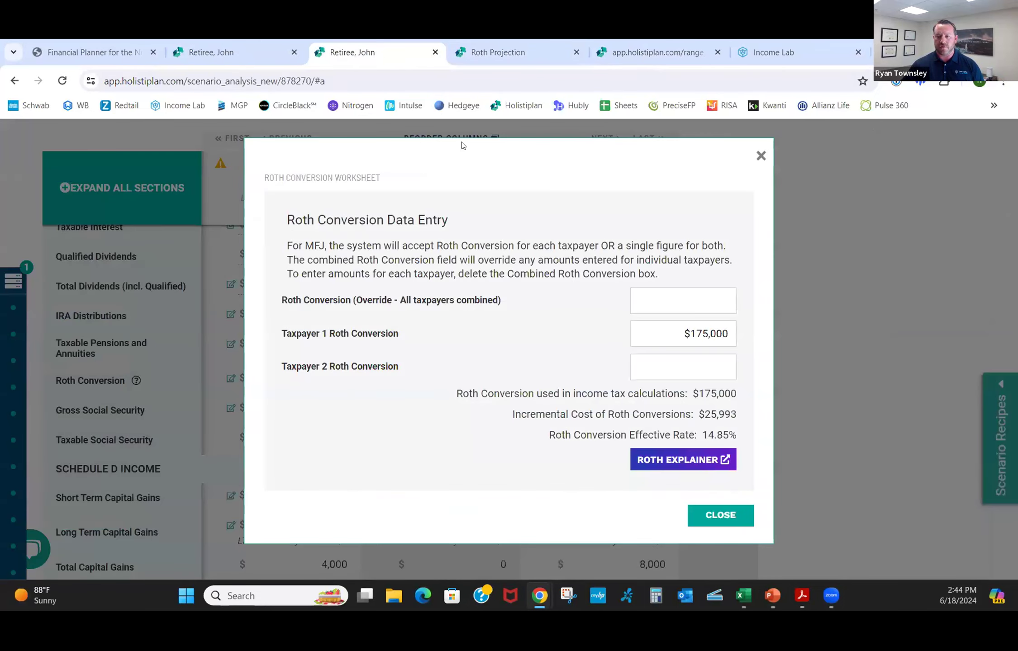
pyautogui.click(701, 510)
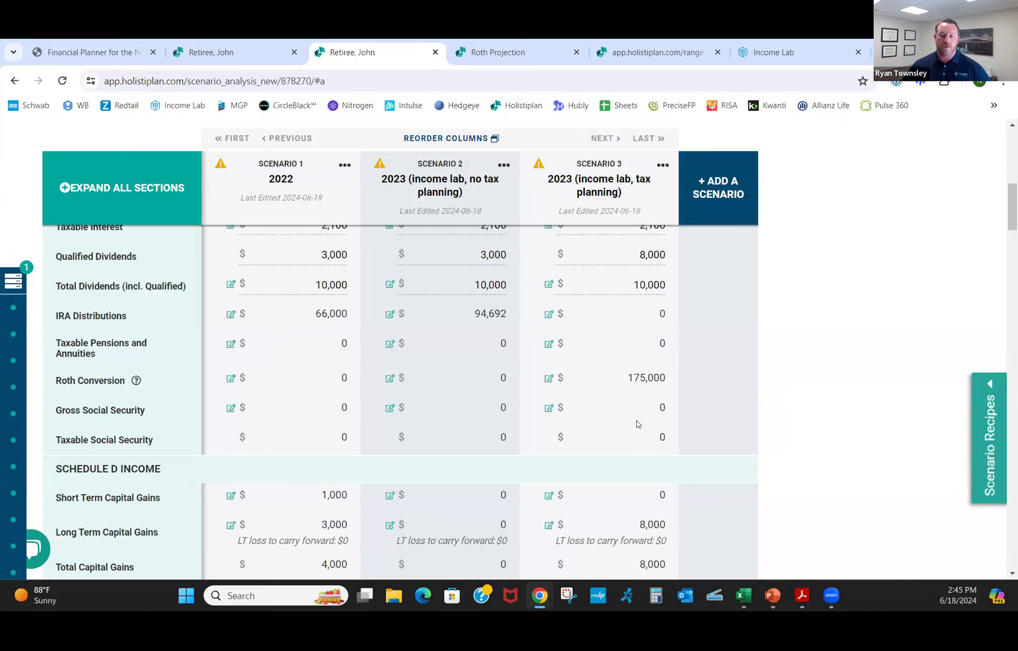
# Step: Review the scenarios' total income down to the tax withholding rows, including Taxpayer 1's withholding from Social Security benefits
pyautogui.scroll(-4, 637, 422)
pyautogui.scroll(-8, 627, 416)
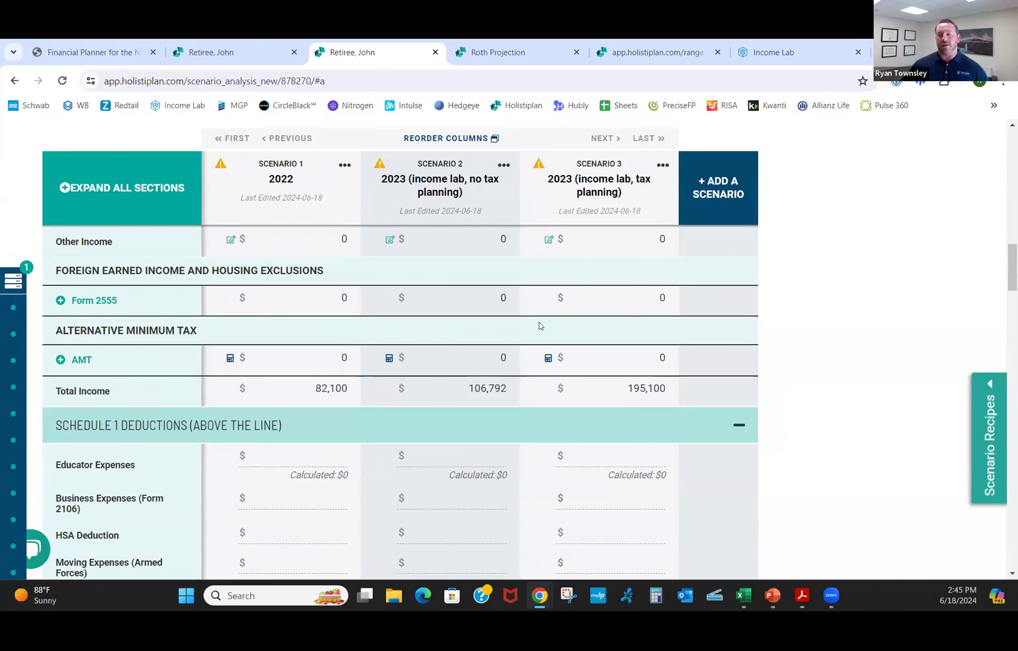
pyautogui.scroll(1, 495, 353)
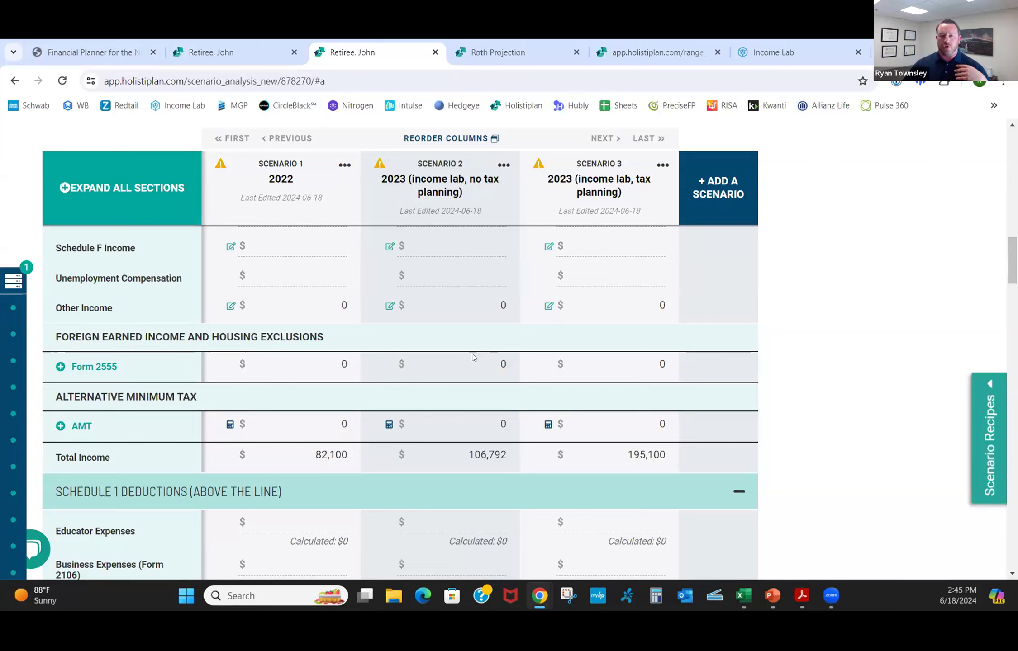
pyautogui.scroll(-10, 445, 379)
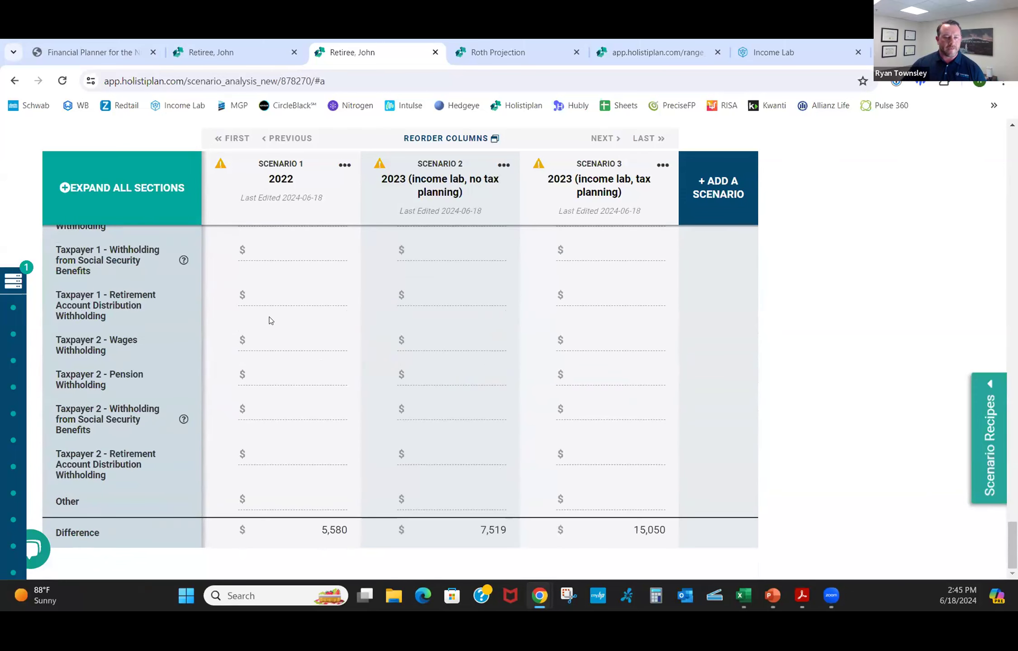
pyautogui.scroll(1, 170, 335)
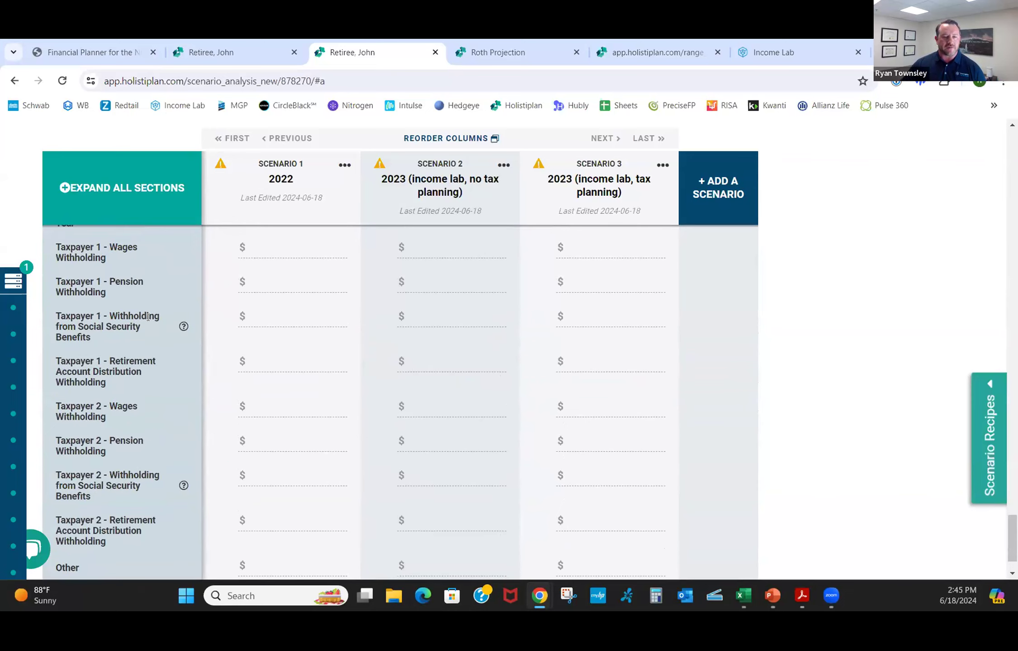
pyautogui.click(441, 316)
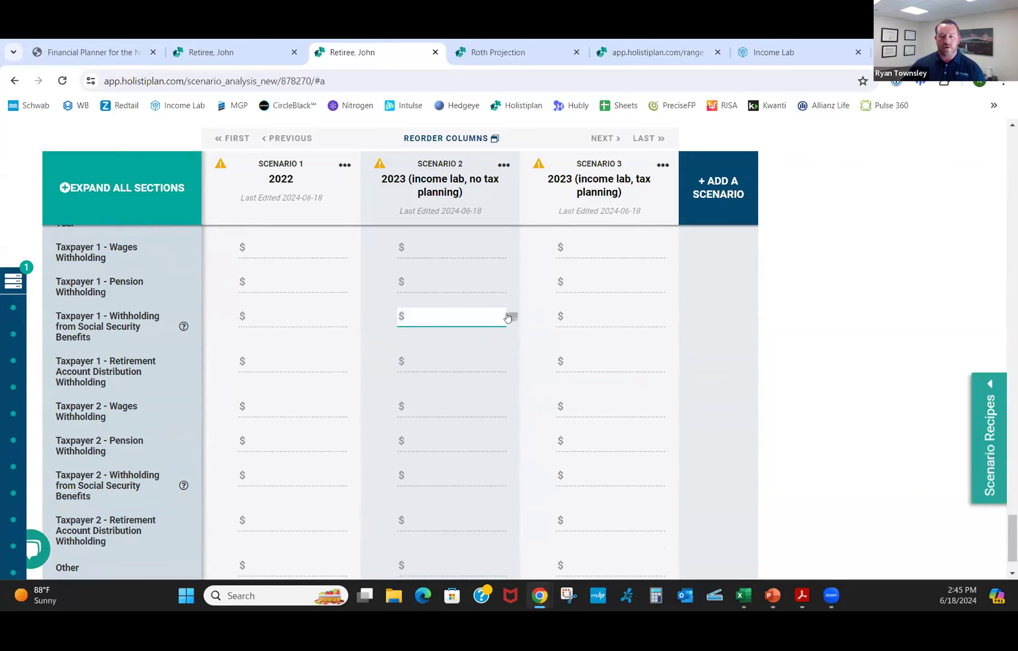
pyautogui.scroll(-1, 207, 370)
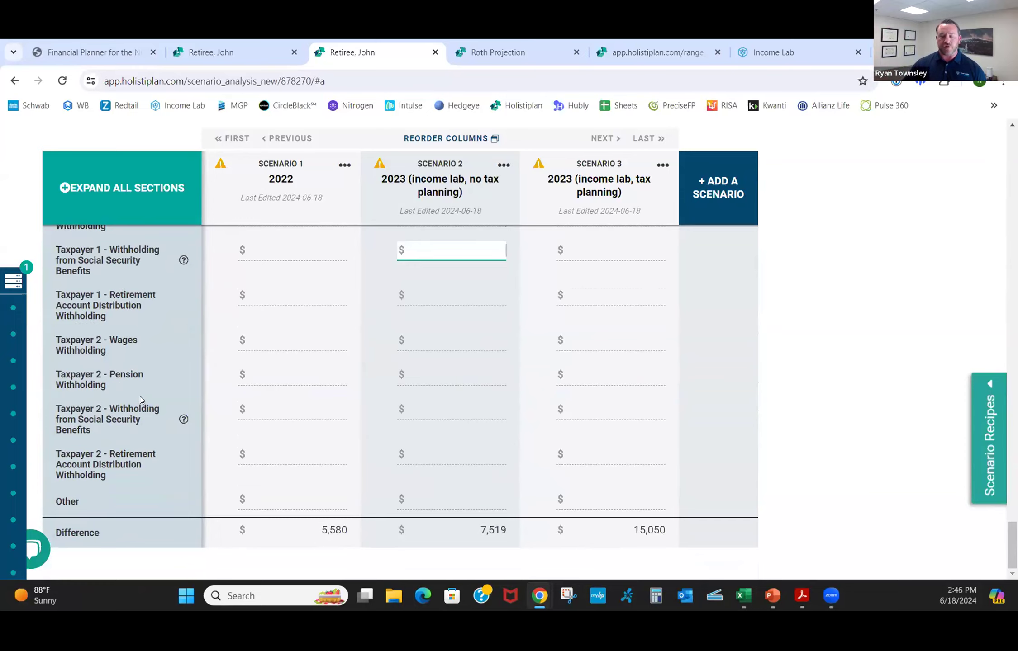
# Step: Check the IRA Distributions worksheet of the 2023 (income lab, no tax planning) scenario and the note box for Taxpayer 1's taxable distributions
pyautogui.scroll(15, 134, 395)
pyautogui.scroll(12, 133, 395)
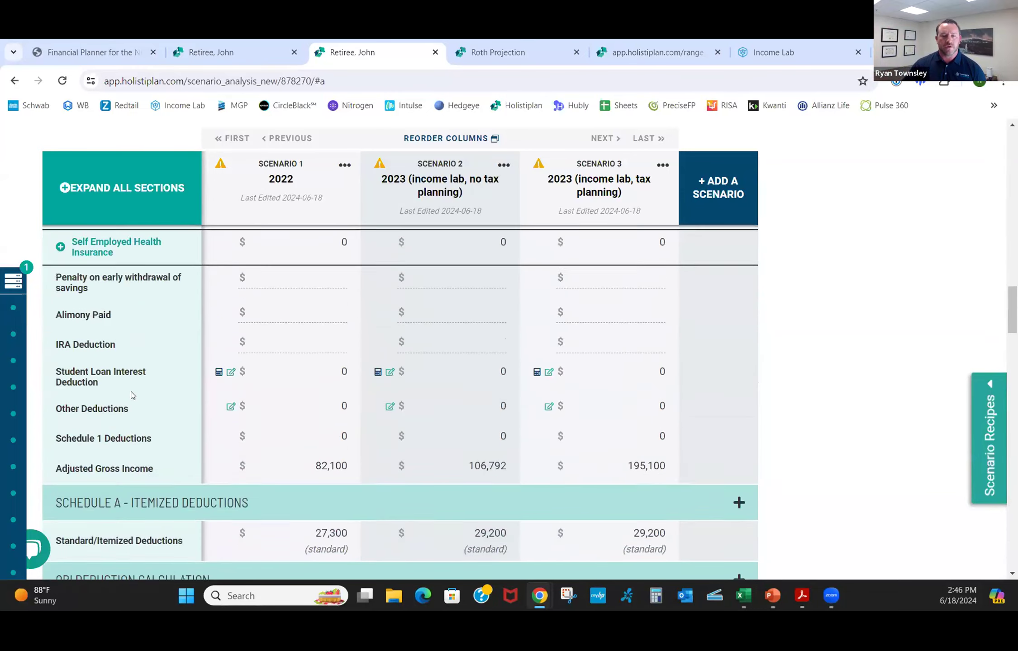
pyautogui.scroll(12, 131, 394)
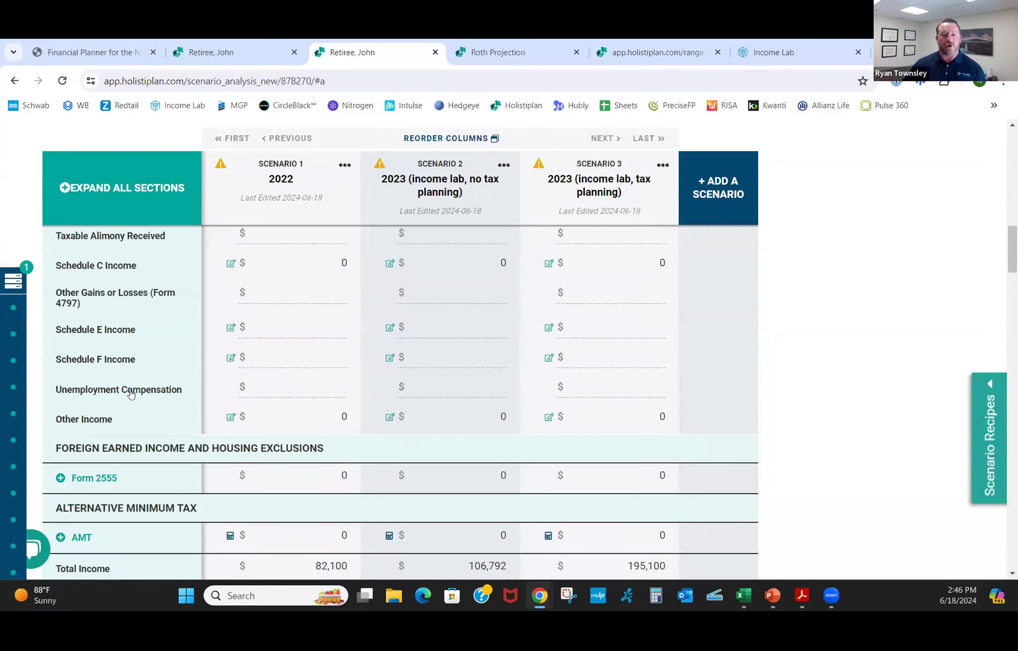
pyautogui.scroll(-5, 133, 393)
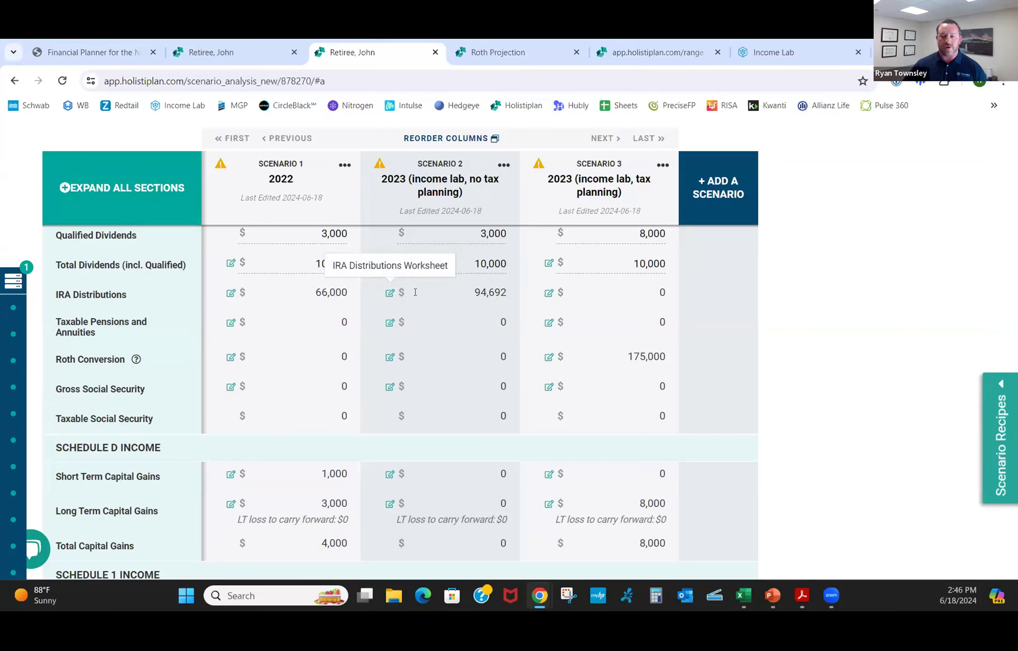
pyautogui.click(390, 293)
pyautogui.scroll(-3, 716, 315)
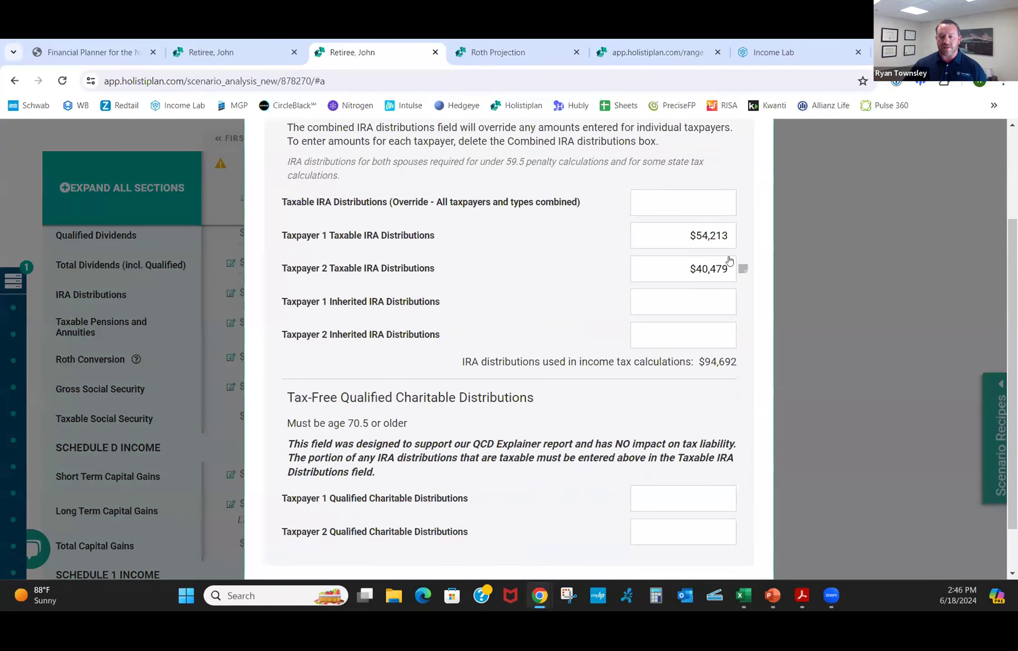
pyautogui.click(742, 235)
pyautogui.click(767, 256)
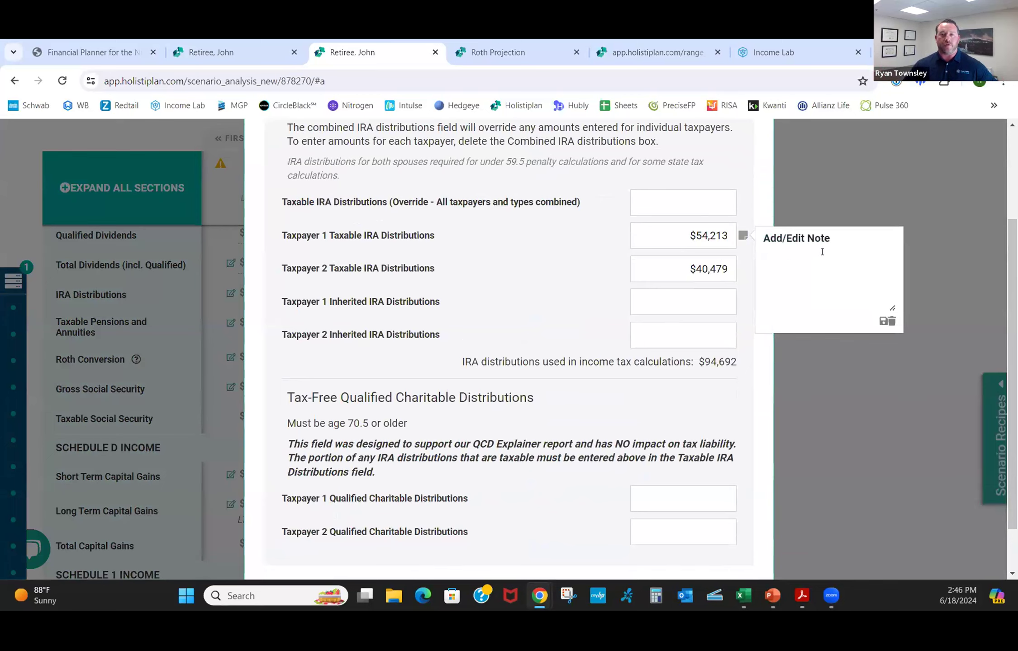
pyautogui.click(849, 179)
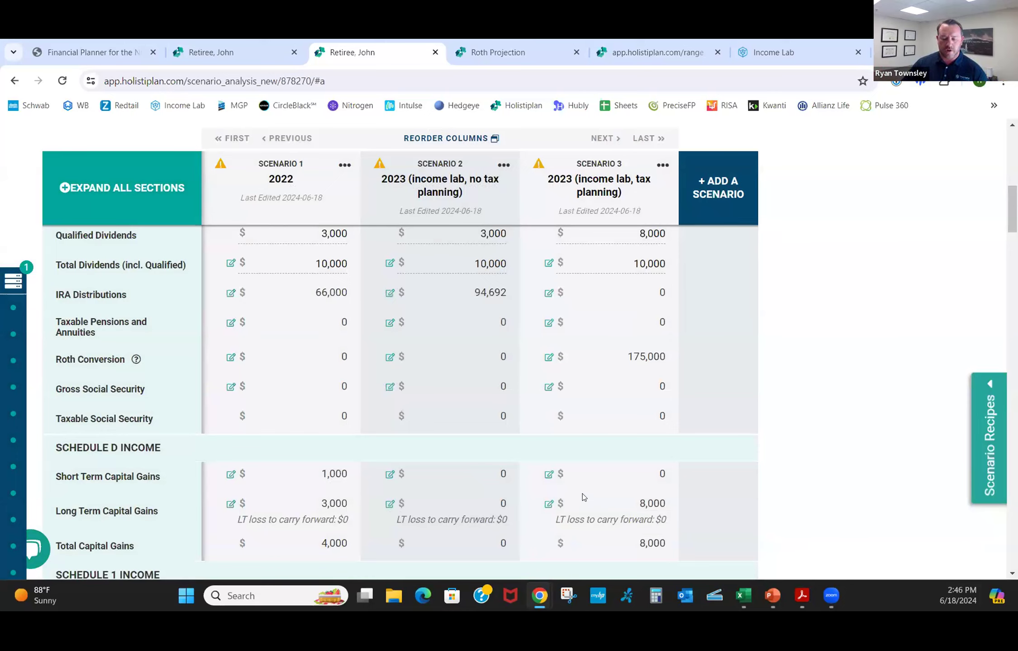
# Step: Compare the dividend, IRA distribution and Roth conversion entries across the three scenarios in the 1040 income section
pyautogui.scroll(4, 539, 449)
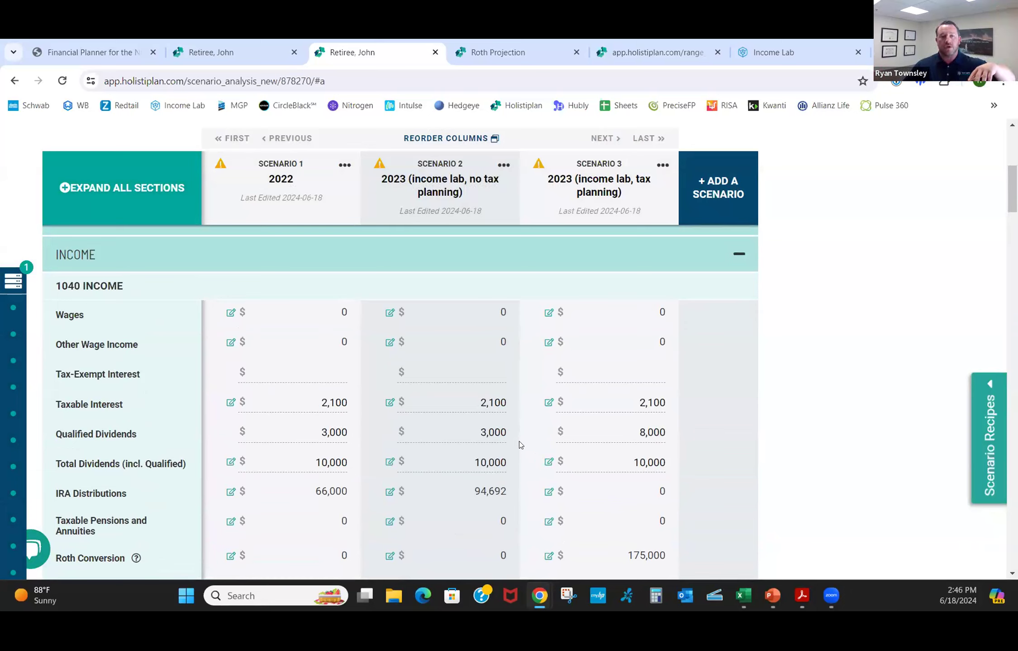
pyautogui.moveTo(515, 460)
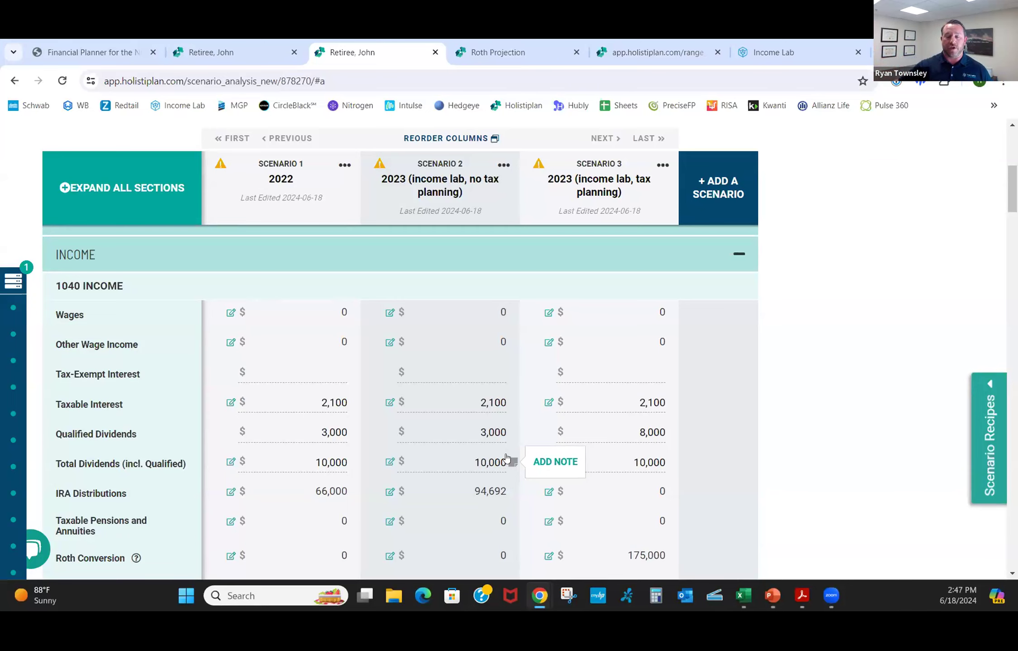
pyautogui.scroll(-3, 510, 403)
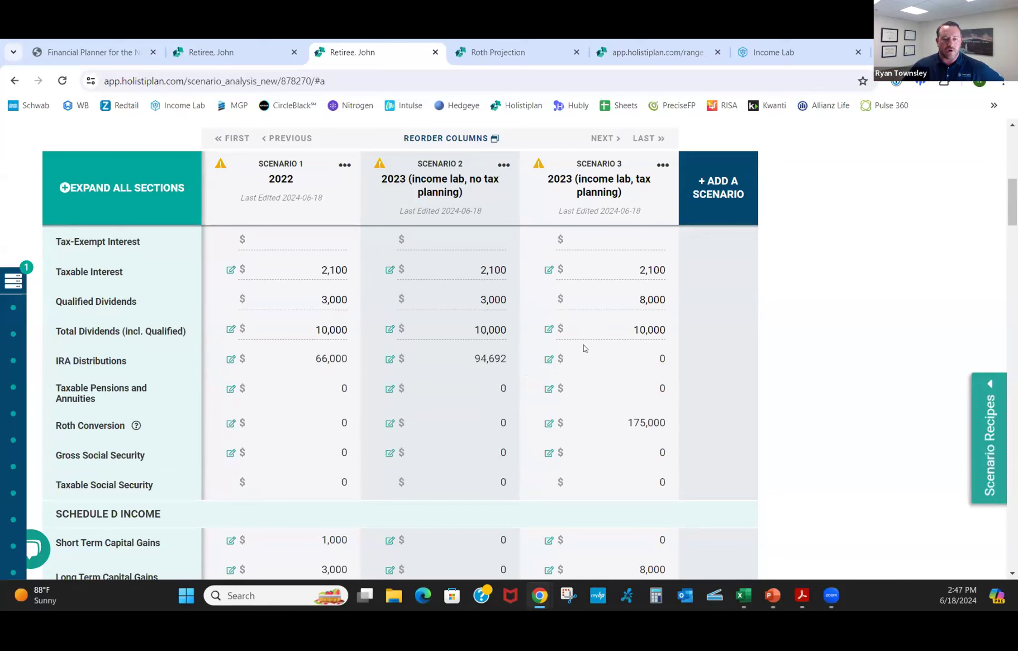
pyautogui.scroll(4, 520, 362)
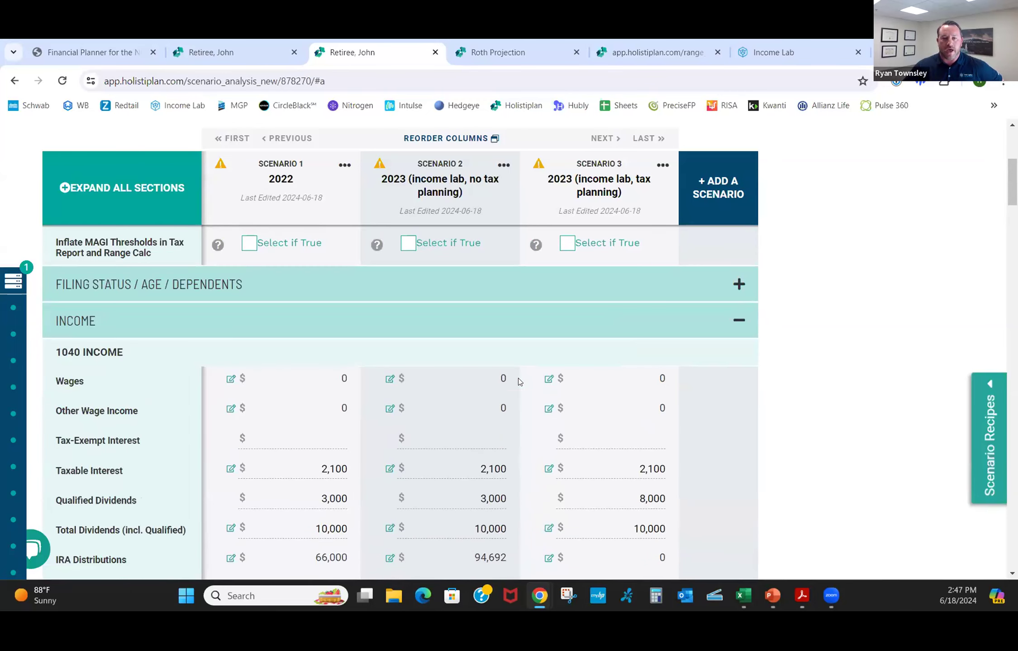
pyautogui.scroll(5, 519, 371)
# Step: Open the household's 2023 tax report and examine its Observations, highlighting the one about qualified dividends
pyautogui.click(232, 52)
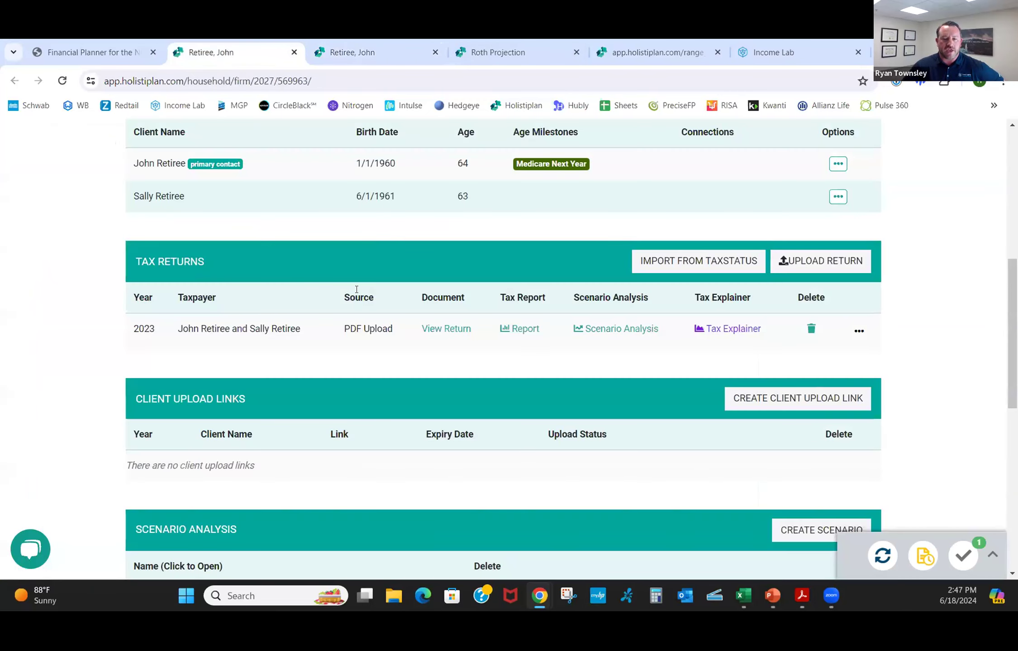
pyautogui.click(523, 331)
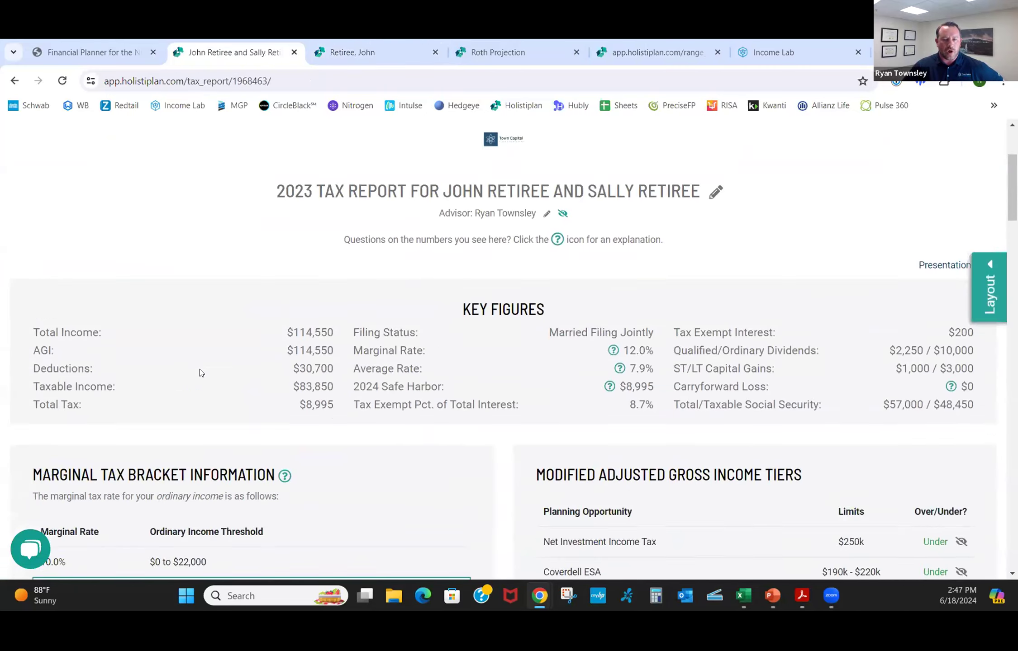
pyautogui.scroll(-15, 201, 370)
pyautogui.scroll(-13, 203, 373)
pyautogui.moveTo(34, 190); pyautogui.dragTo(439, 195)
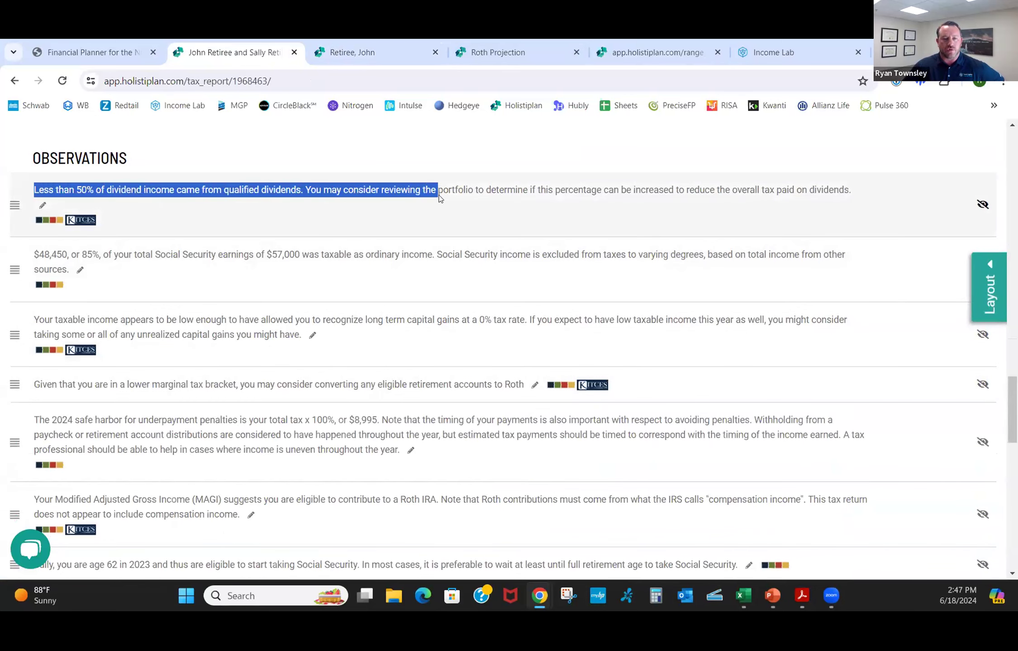
pyautogui.click(381, 221)
pyautogui.moveTo(61, 221)
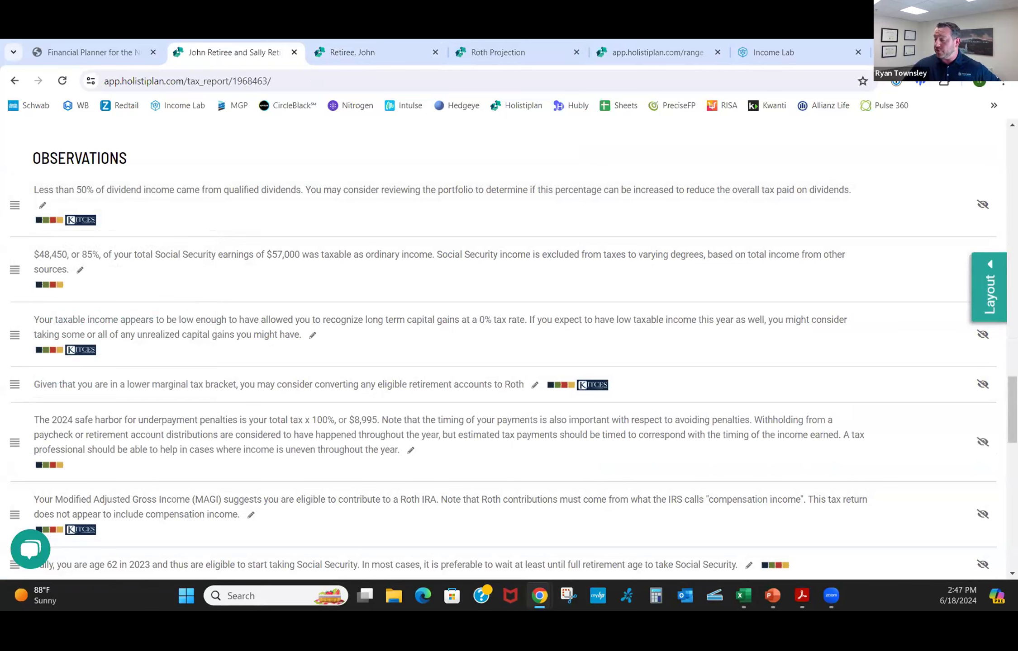
# Step: Switch to Adobe Acrobat and show Town Capital's Service Calendar in a maximized window
pyautogui.hotkey('alt', 'Tab')
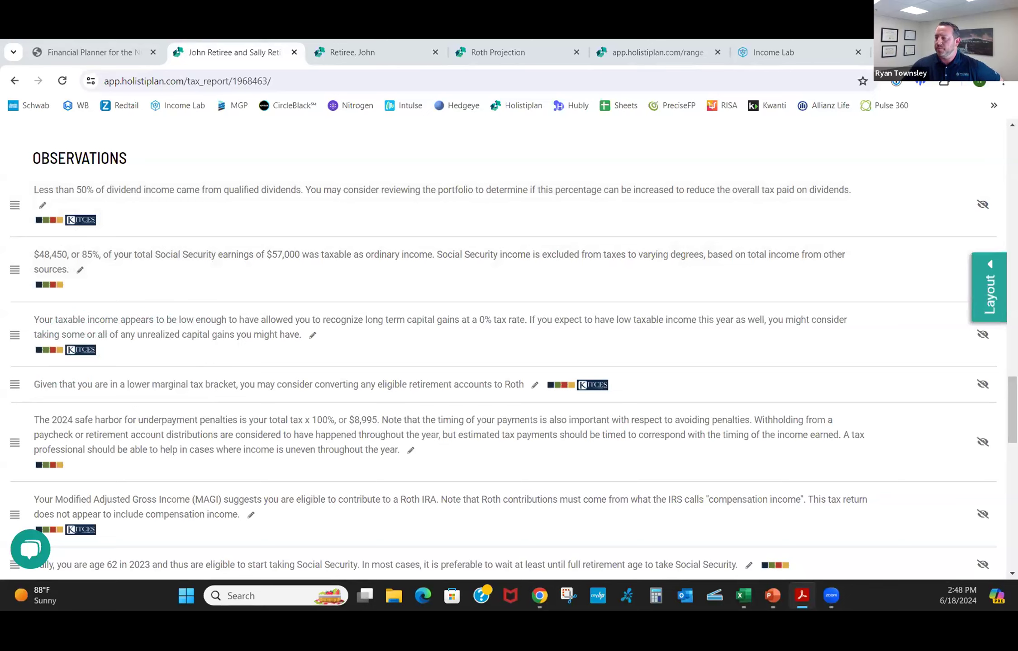
pyautogui.hotkey('alt', 'Tab')
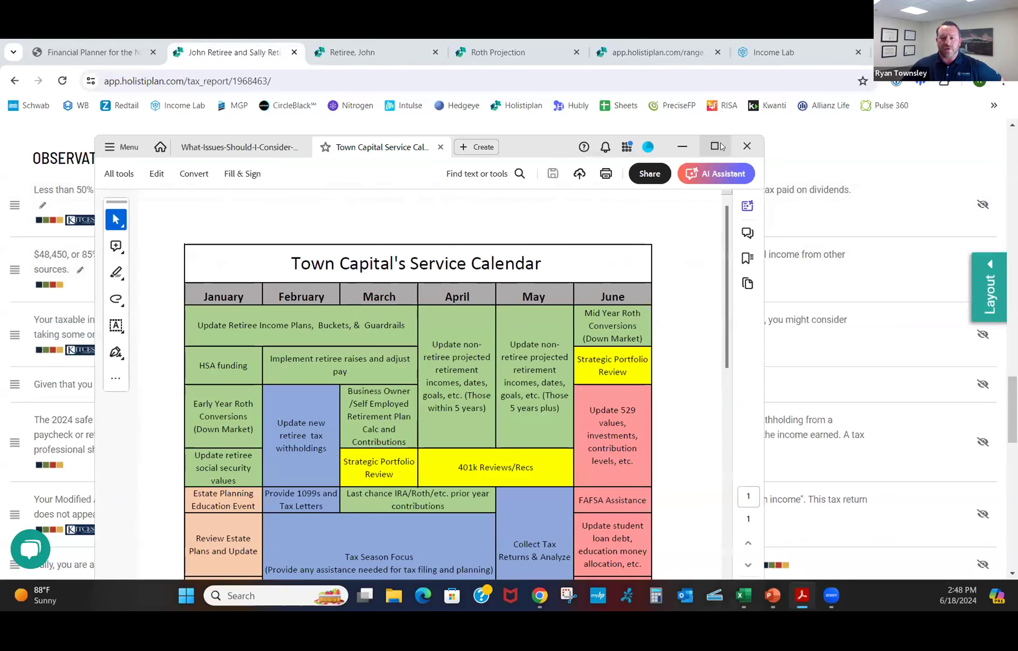
pyautogui.click(717, 143)
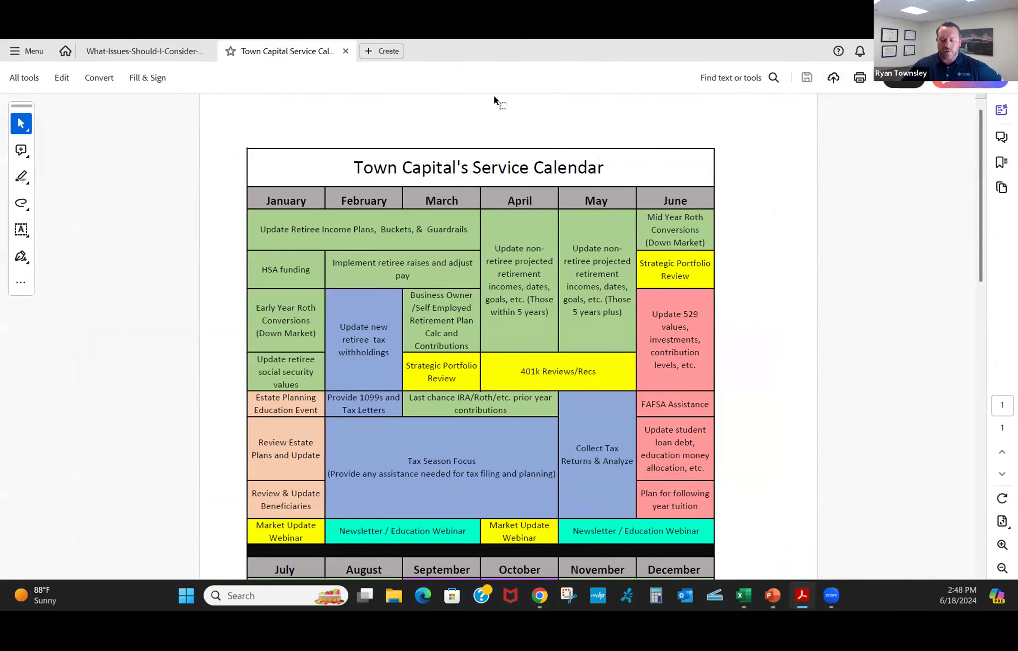